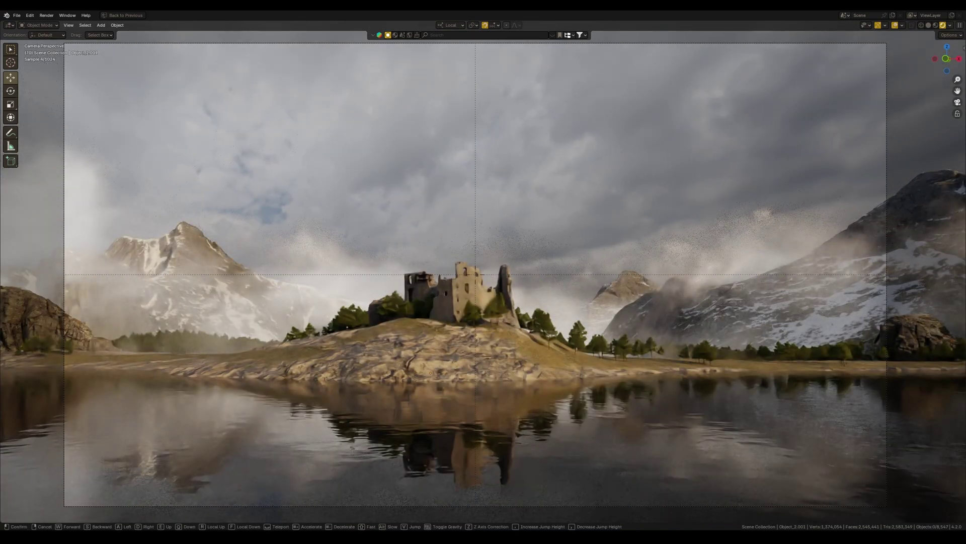
# Step: Fly through the scene toward the castle island, then return to camera view
pyautogui.press('w')
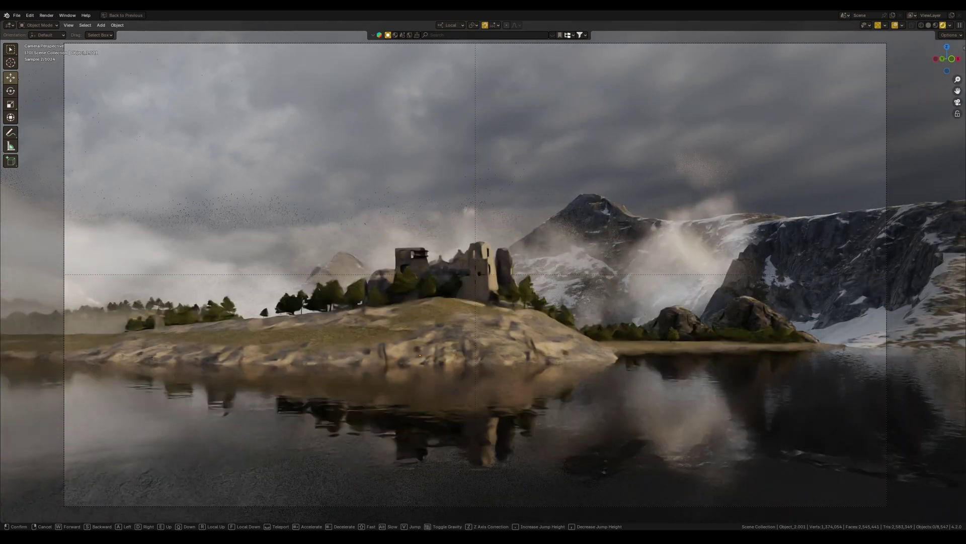
pyautogui.press('w')
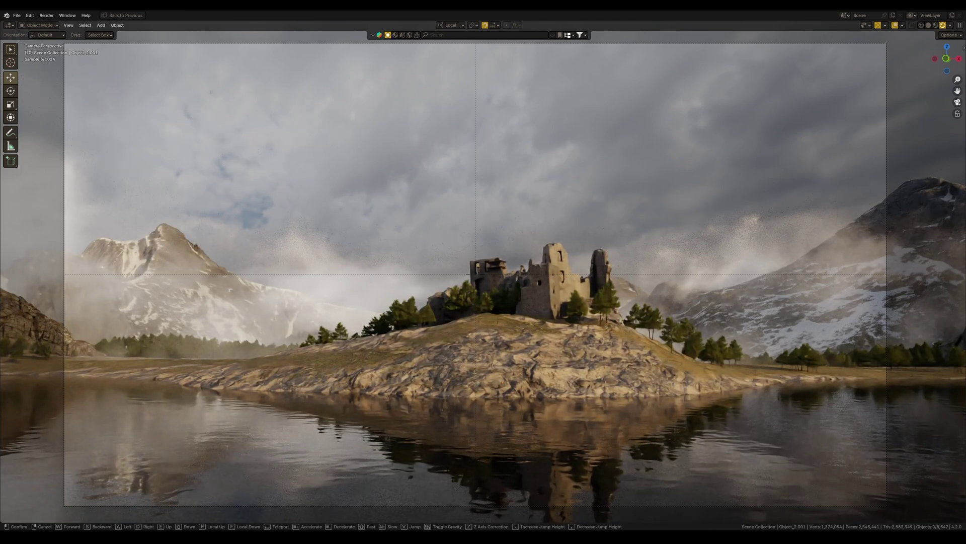
pyautogui.press('Escape')
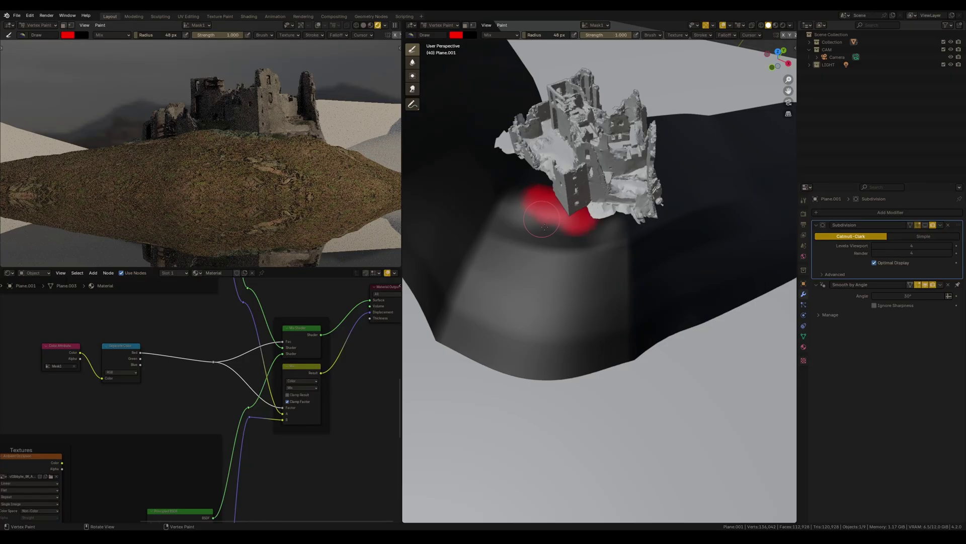
# Step: Paint red mask strokes below the castle and along the dark band, adding a node via Shift+A
pyautogui.moveTo(547, 158); pyautogui.dragTo(619, 207)
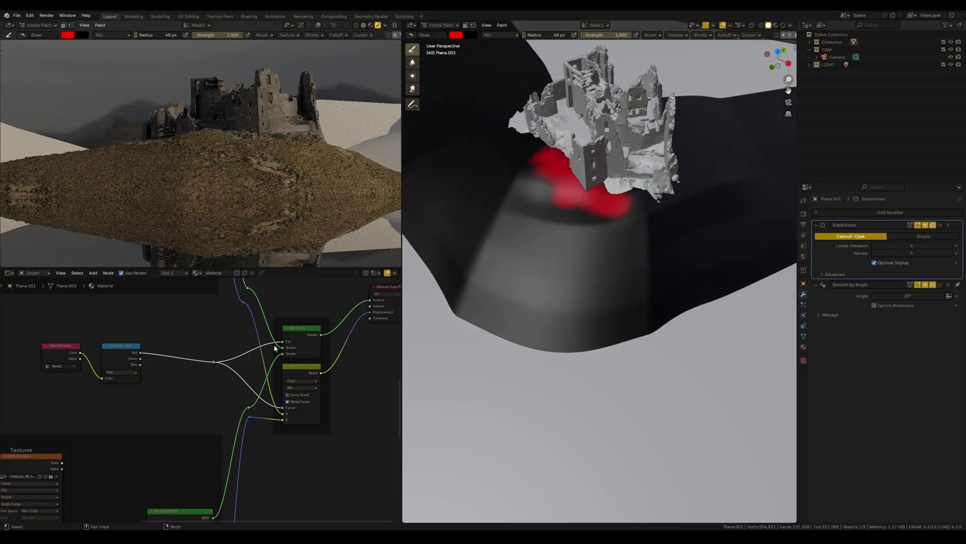
pyautogui.hotkey('shift', 'a')
pyautogui.write('in')
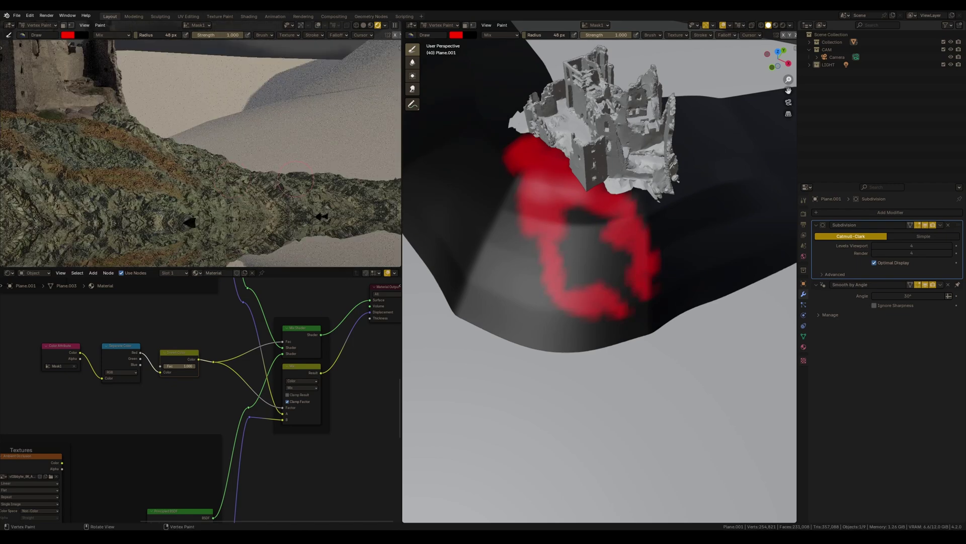
pyautogui.moveTo(498, 249); pyautogui.dragTo(609, 237)
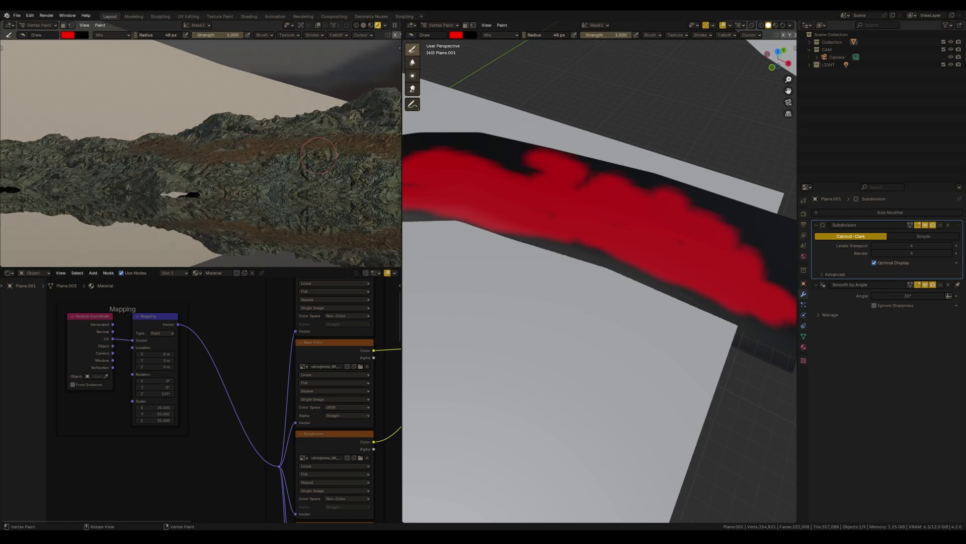
pyautogui.moveTo(317, 155)
pyautogui.mouseDown(button='middle')
pyautogui.moveTo(256, 198)
pyautogui.moveTo(249, 193)
pyautogui.mouseUp(button='middle')
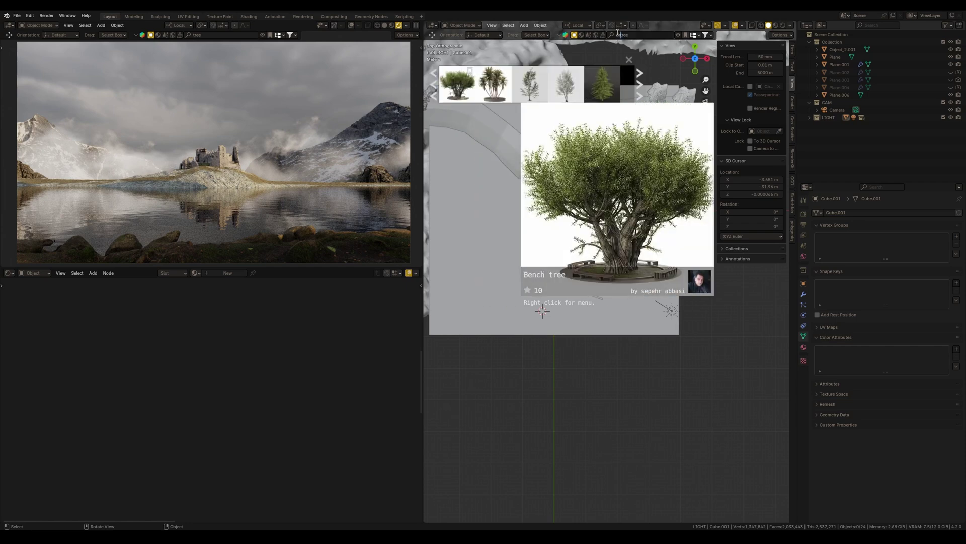
pyautogui.scroll(-4, 558, 82)
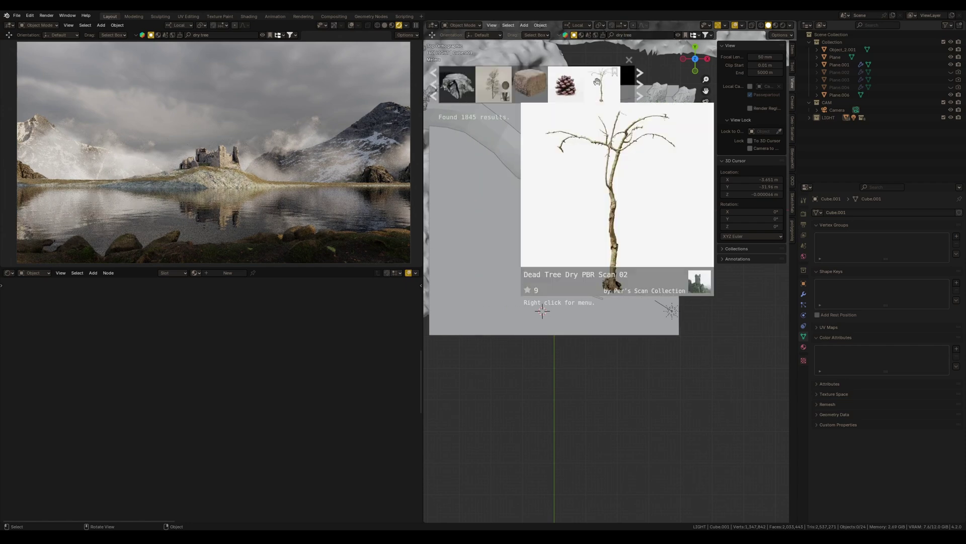
pyautogui.scroll(-2, 557, 81)
pyautogui.scroll(-2, 555, 84)
pyautogui.scroll(-2, 553, 85)
pyautogui.scroll(-2, 551, 87)
pyautogui.scroll(-2, 551, 87)
pyautogui.scroll(-1, 559, 87)
pyautogui.scroll(-1, 551, 89)
pyautogui.scroll(-1, 537, 86)
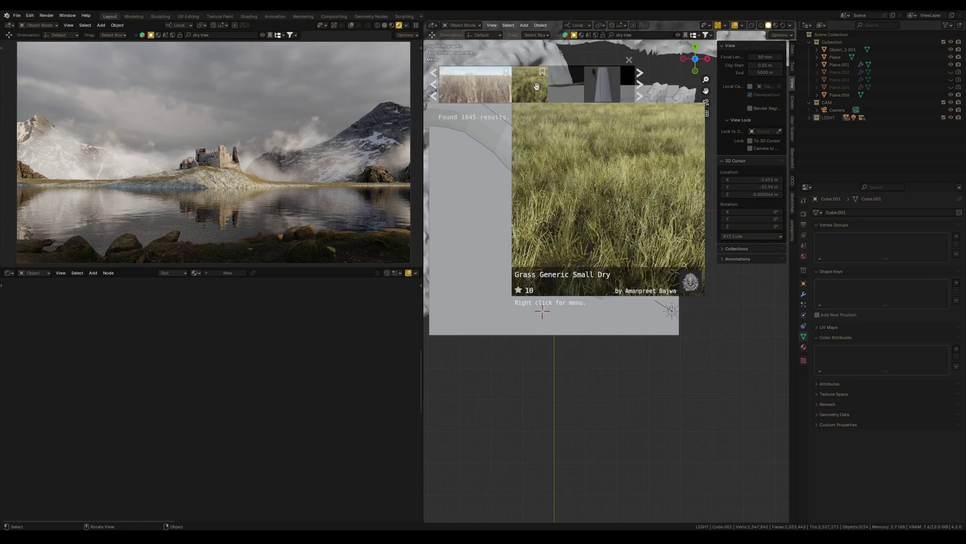
pyautogui.scroll(-1, 537, 86)
# Step: Drop the Peashrub Bush Large Dry asset into the viewport and grab it with G
pyautogui.moveTo(566, 85); pyautogui.dragTo(552, 268)
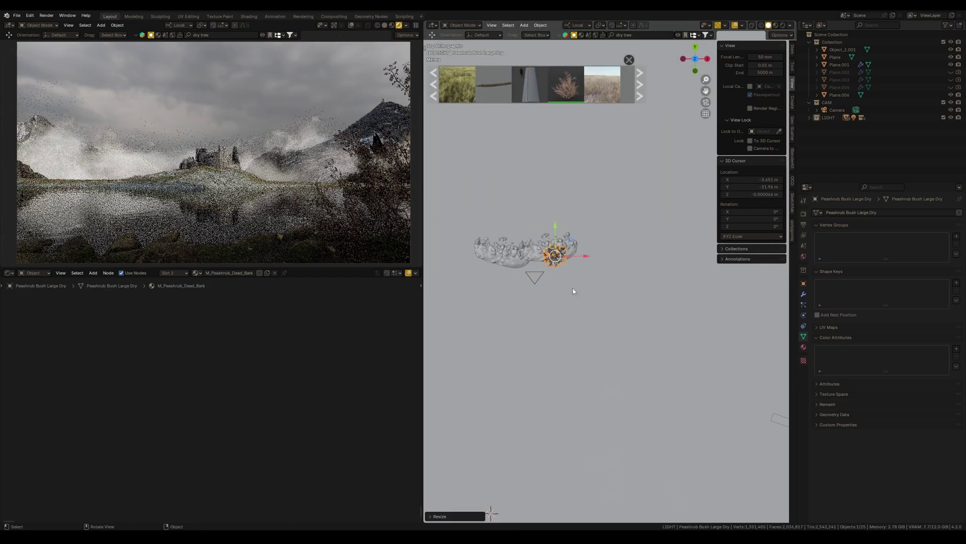
pyautogui.moveTo(574, 289); pyautogui.dragTo(528, 249, button='middle')
pyautogui.press('g')
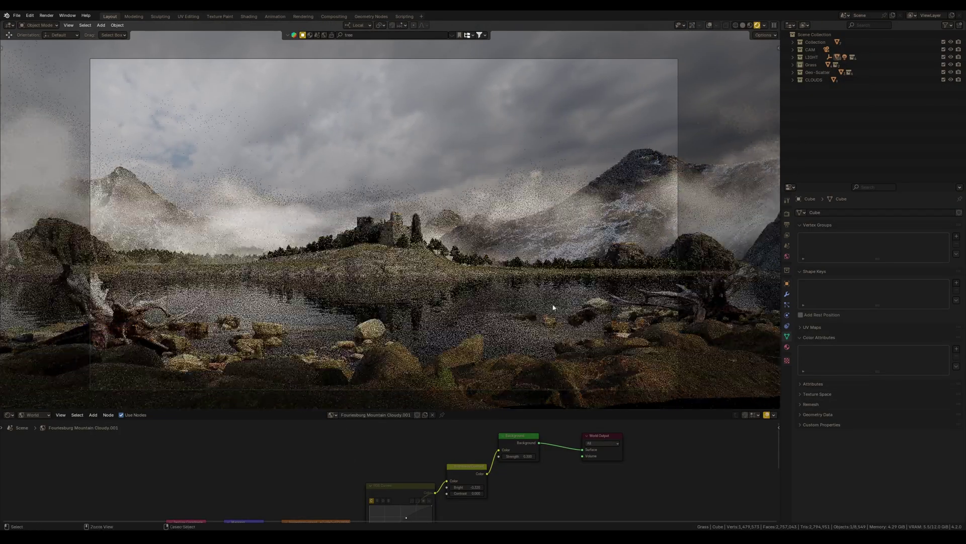
pyautogui.scroll(1, 551, 307)
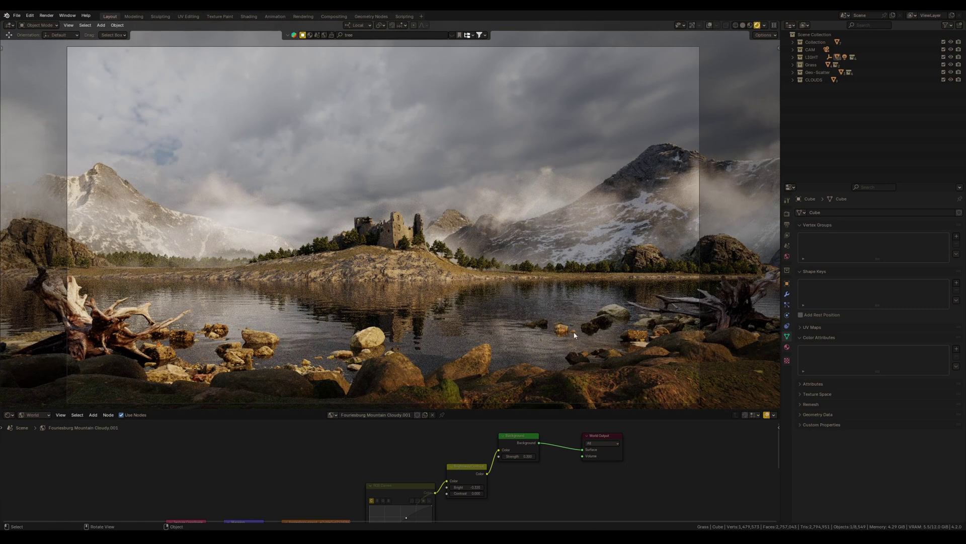
# Step: Uncheck Simplify in the Simplify panel of Render Properties
pyautogui.click(787, 214)
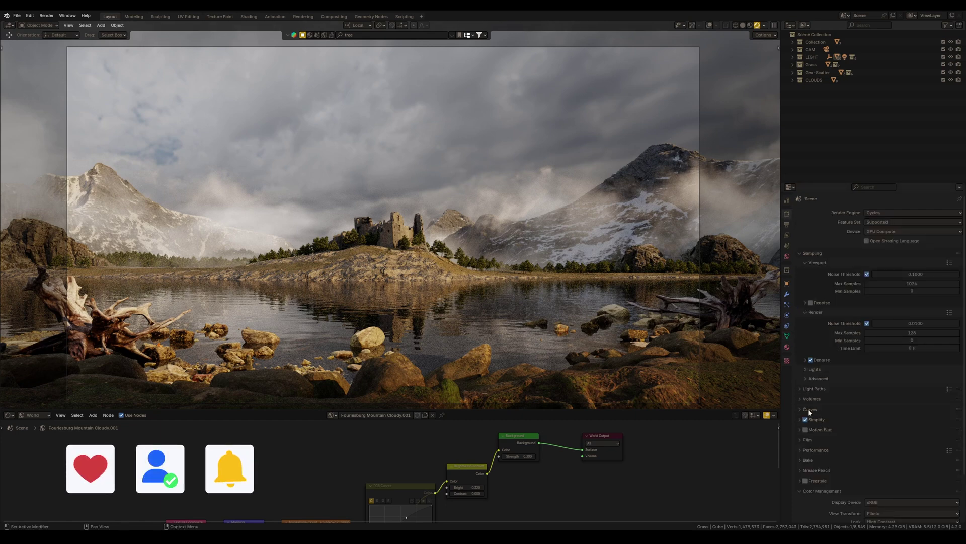
pyautogui.click(819, 419)
pyautogui.scroll(-4, 823, 339)
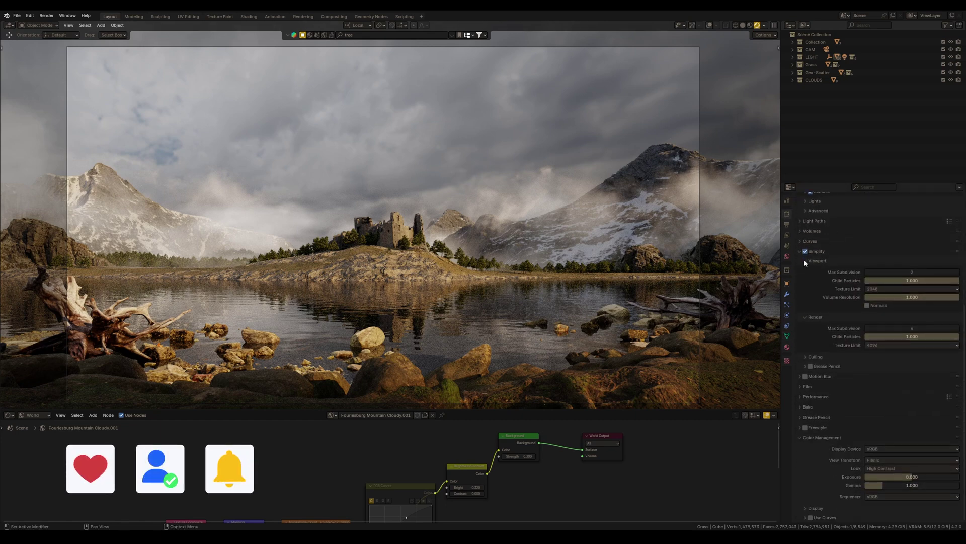
pyautogui.click(805, 252)
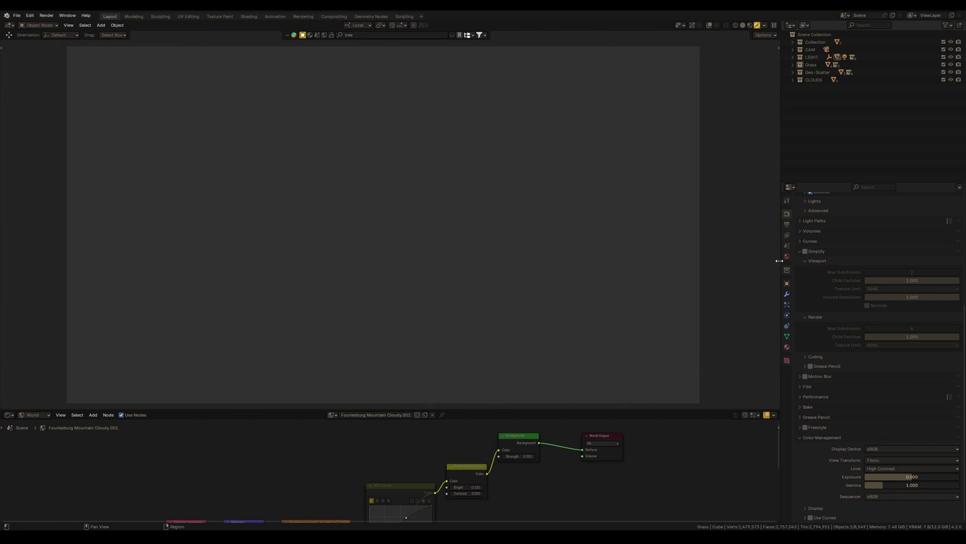
# Step: Re-enable Simplify while Task Manager's GPU graph shows memory dropping to about 4 GB
pyautogui.hotkey('ctrl', 'shift', 'Escape')
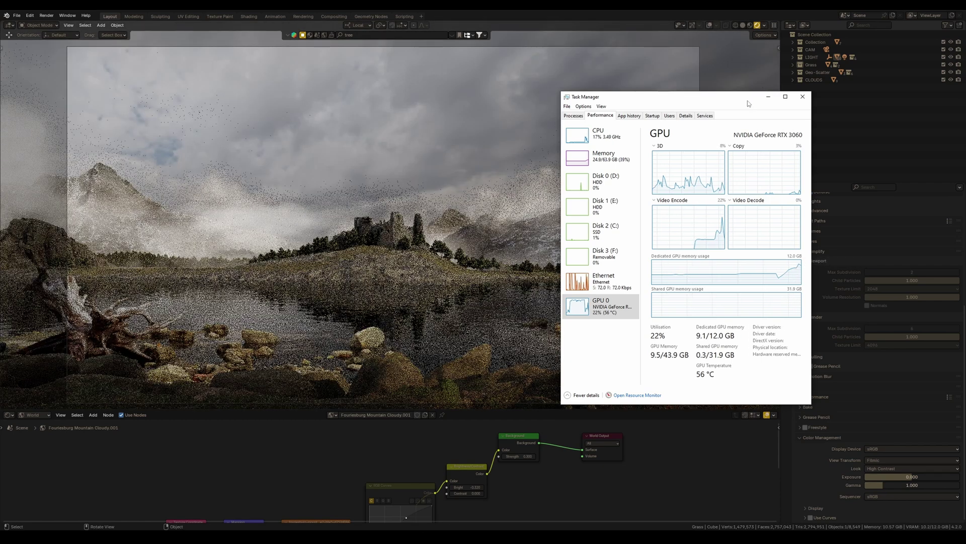
pyautogui.moveTo(724, 97); pyautogui.dragTo(649, 84)
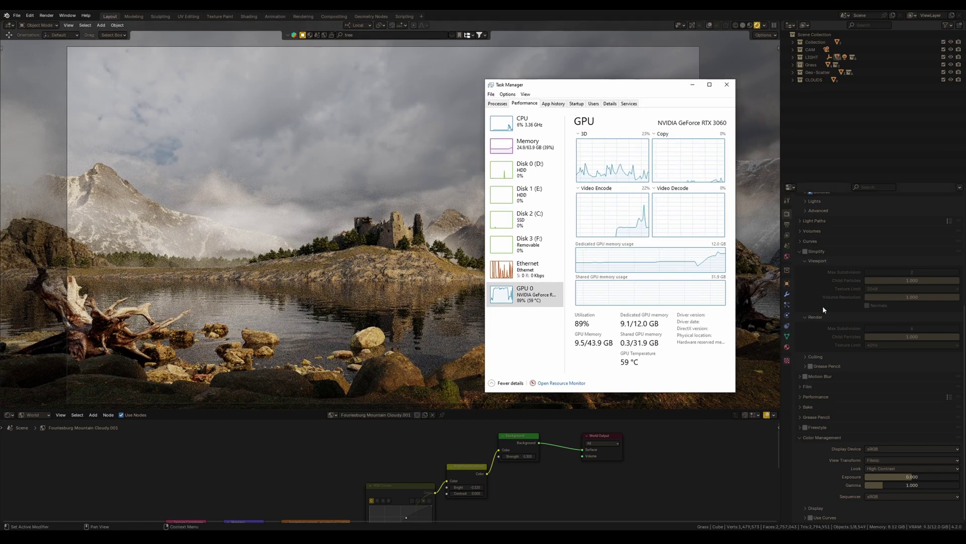
pyautogui.click(805, 252)
pyautogui.hotkey('alt', 'Tab')
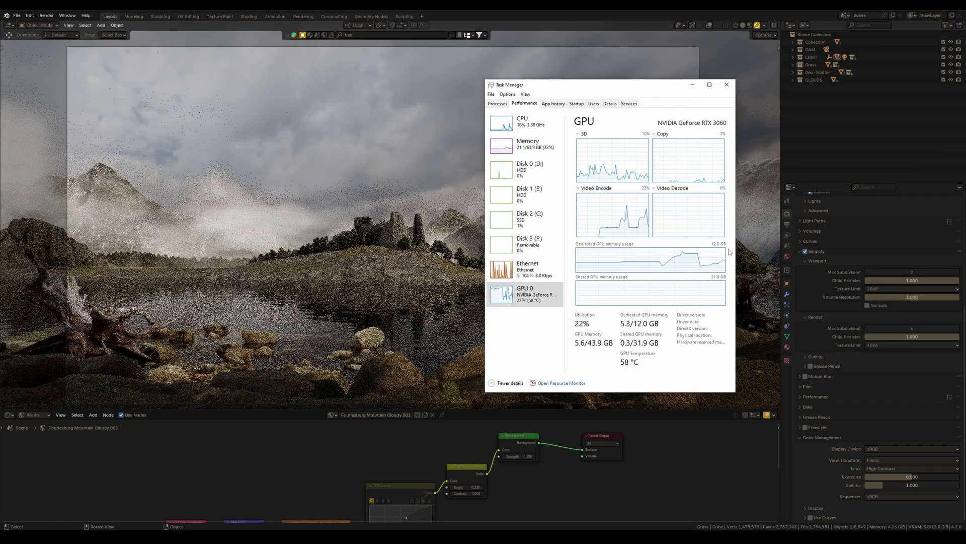
pyautogui.click(899, 288)
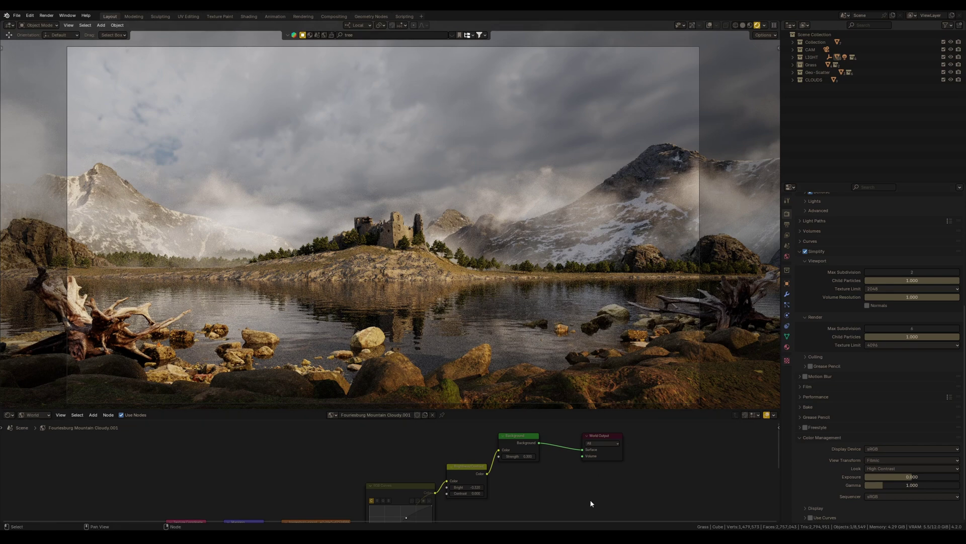
pyautogui.doubleClick(898, 272)
pyautogui.click(910, 344)
pyautogui.click(883, 345)
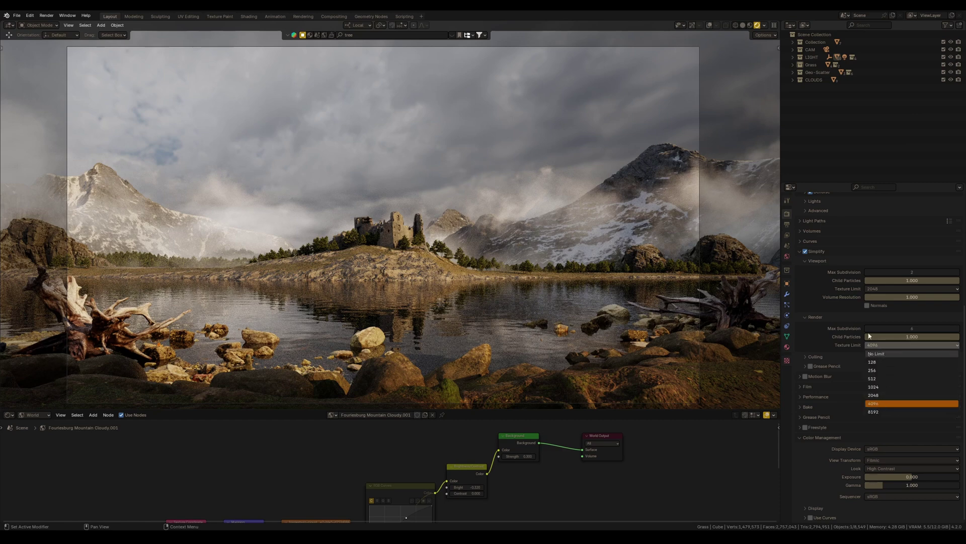
pyautogui.click(881, 407)
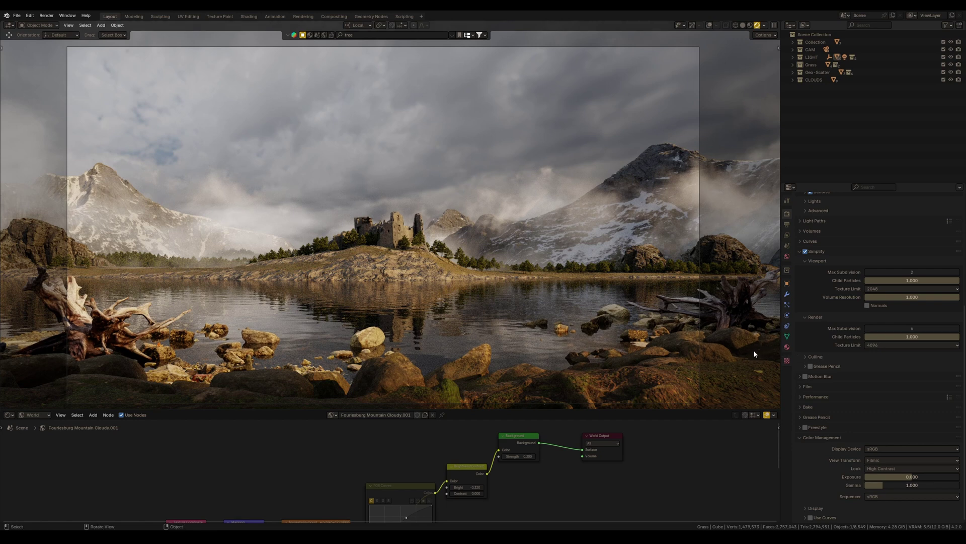
pyautogui.click(884, 344)
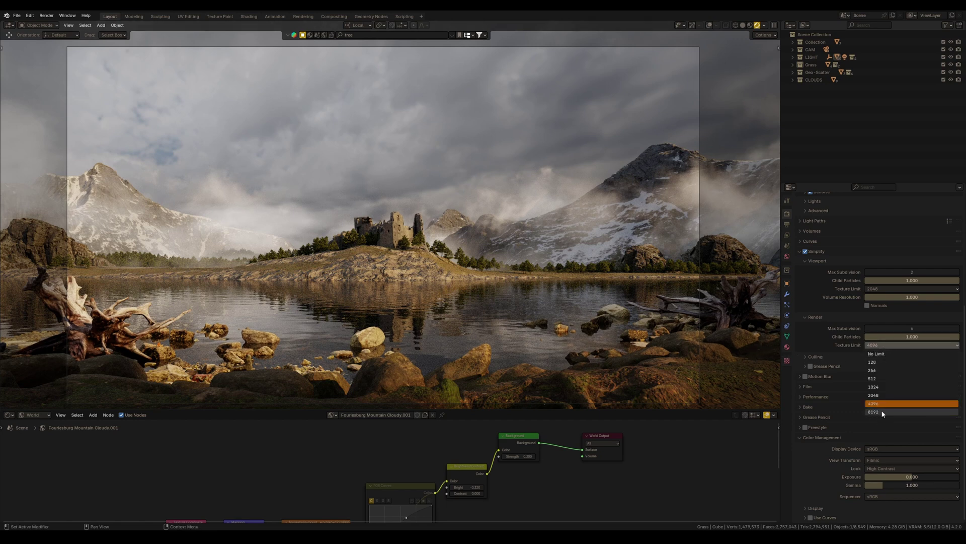
pyautogui.click(883, 414)
pyautogui.click(883, 344)
pyautogui.click(883, 403)
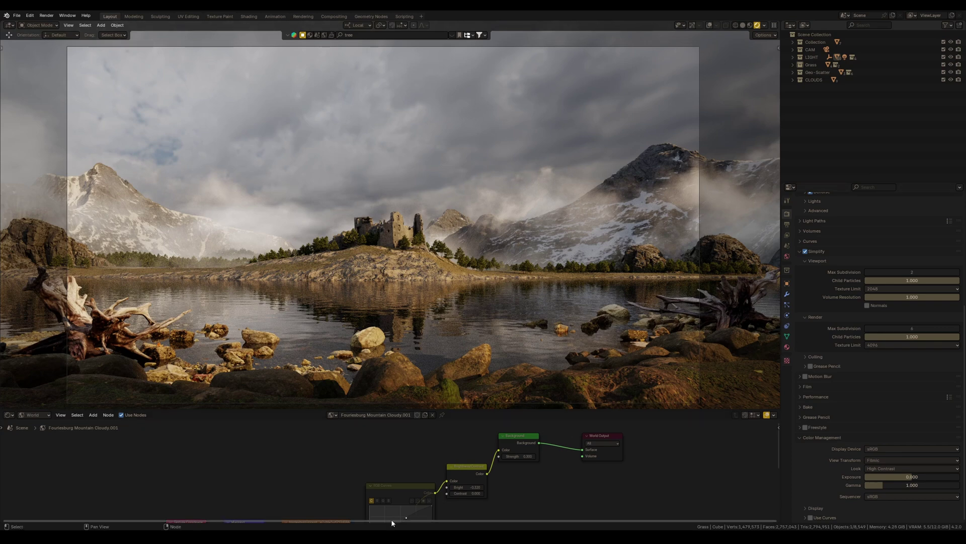
# Step: Toggle Simplify in Blender while Task Manager shows dedicated GPU memory holding at 5.3 GB
pyautogui.hotkey('ctrl', 'shift', 'Escape')
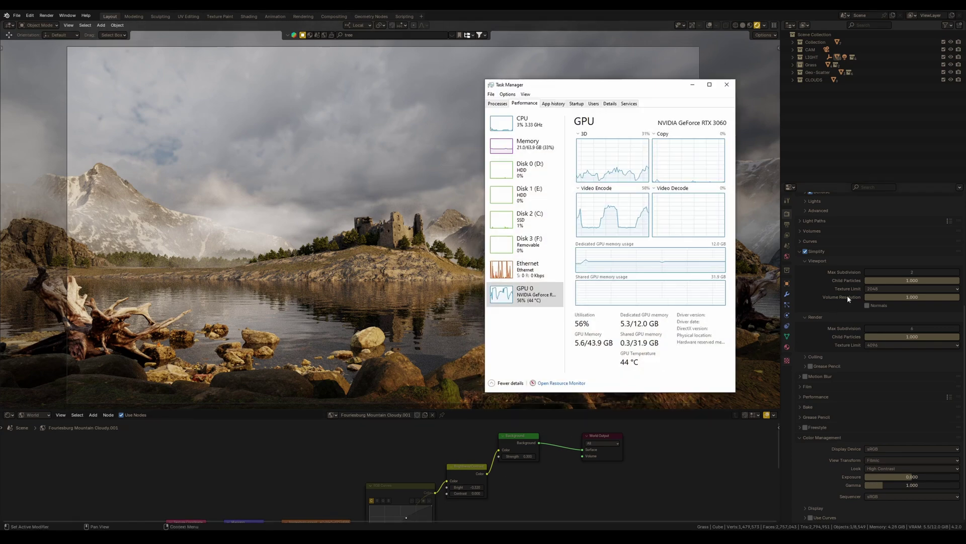
pyautogui.hotkey('alt', 'Tab')
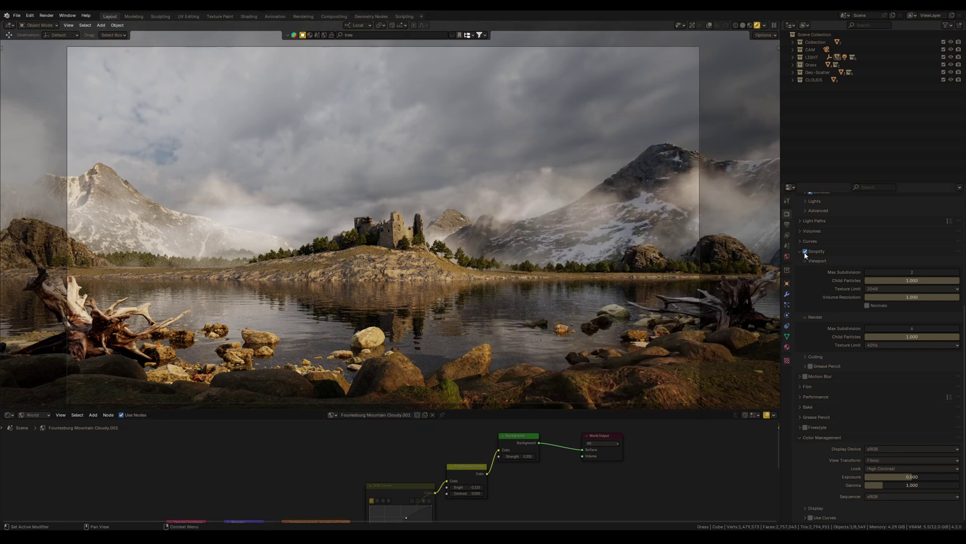
pyautogui.click(805, 252)
pyautogui.hotkey('alt', 'Tab')
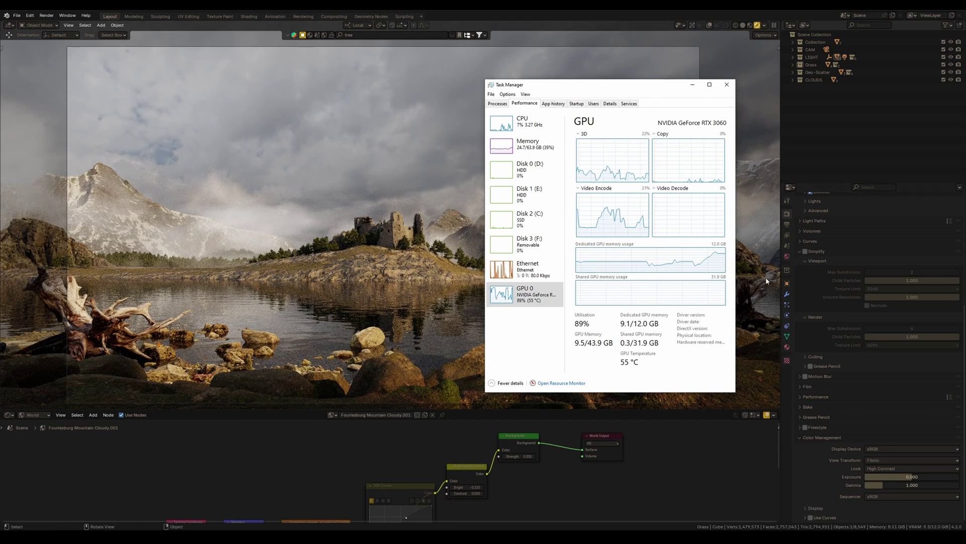
pyautogui.click(805, 260)
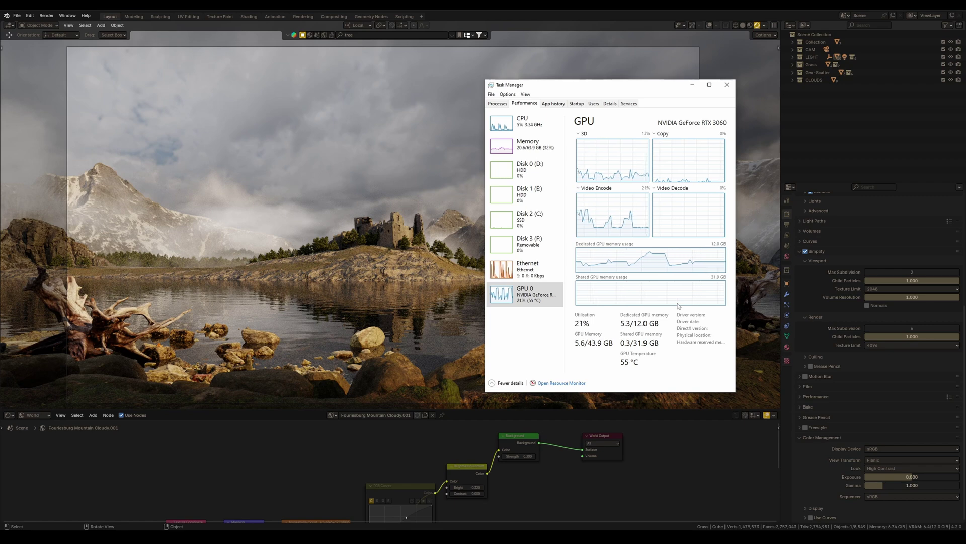
# Step: Split the 3D view into two side-by-side viewports and orbit the right one over the scene
pyautogui.press('Escape')
pyautogui.moveTo(780, 46); pyautogui.dragTo(406, 27)
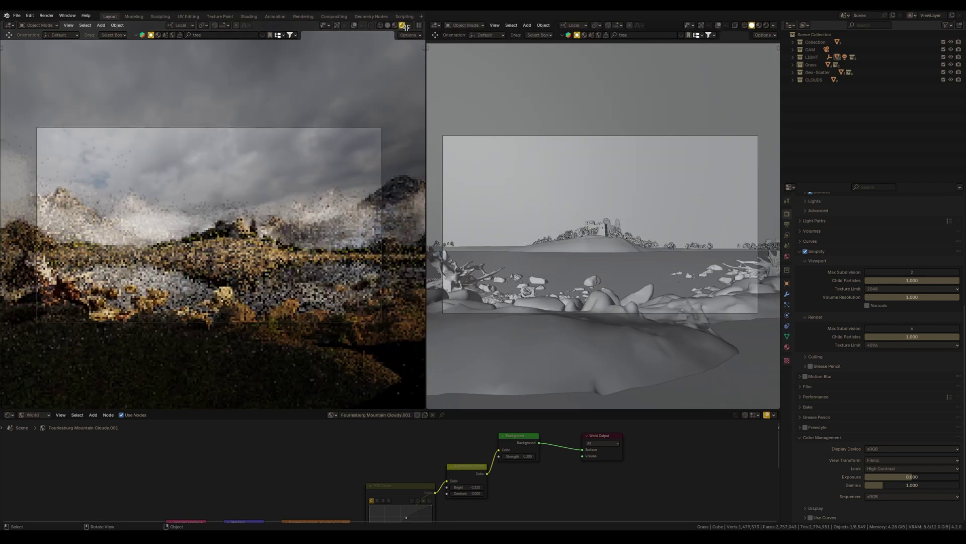
pyautogui.moveTo(574, 226); pyautogui.dragTo(670, 247, button='middle')
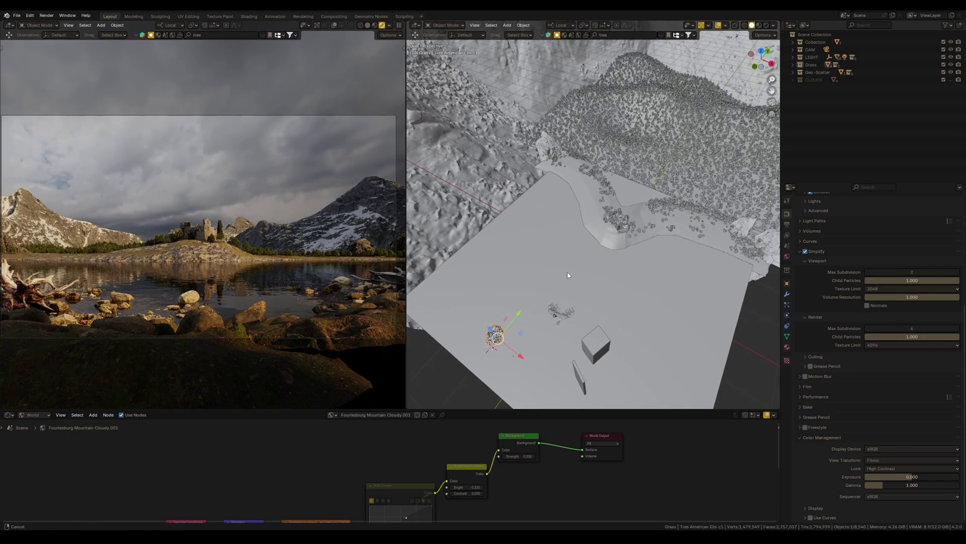
pyautogui.moveTo(570, 261); pyautogui.dragTo(604, 294, button='middle')
# Step: In local view, set the tree's Viewport Display to Bounds, then return to the full scene
pyautogui.press('KP_Divide')
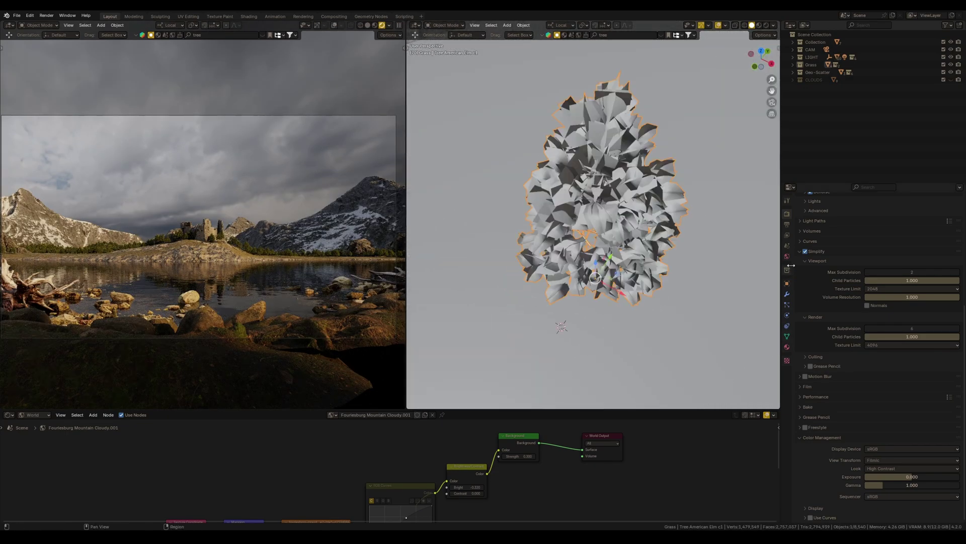
pyautogui.click(788, 284)
pyautogui.click(821, 497)
pyautogui.scroll(-3, 832, 470)
pyautogui.click(907, 486)
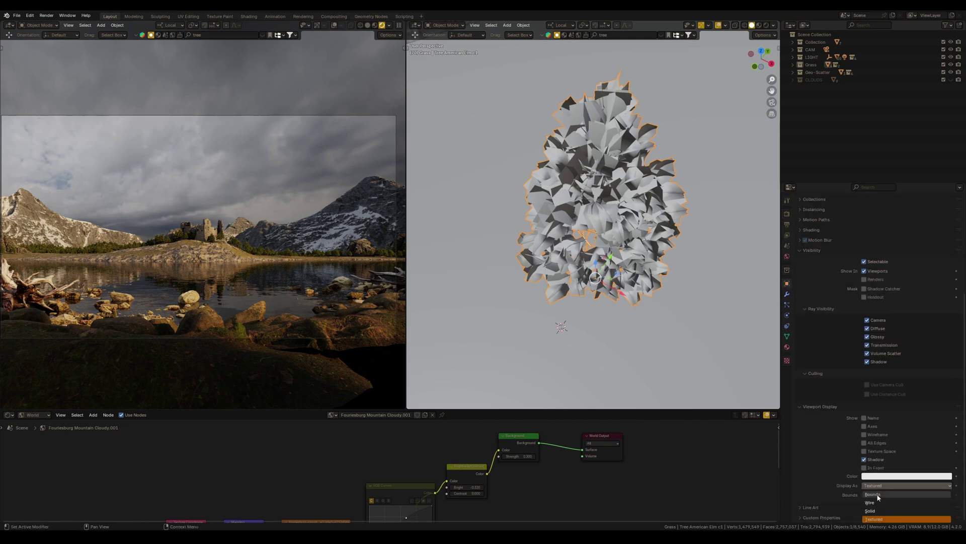
pyautogui.click(877, 494)
pyautogui.press('KP_Divide')
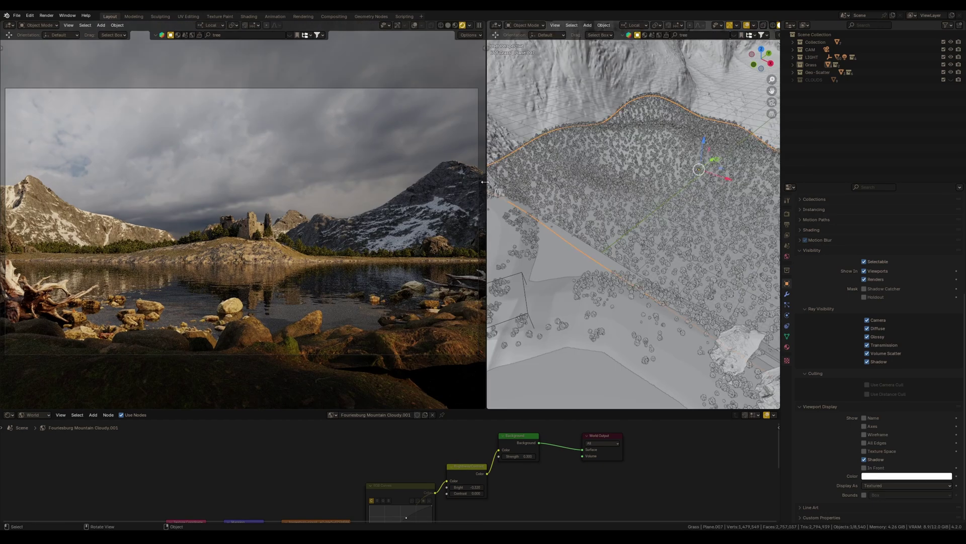
# Step: Toggle the Geo-Scatter tree system's viewport and render visibility in the N sidebar
pyautogui.moveTo(485, 183); pyautogui.dragTo(374, 182)
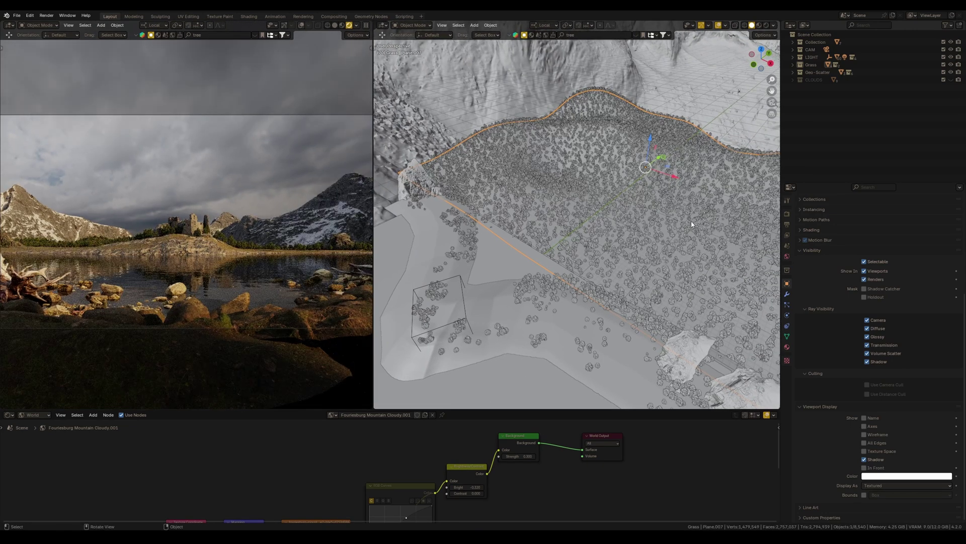
pyautogui.press('n')
pyautogui.click(776, 199)
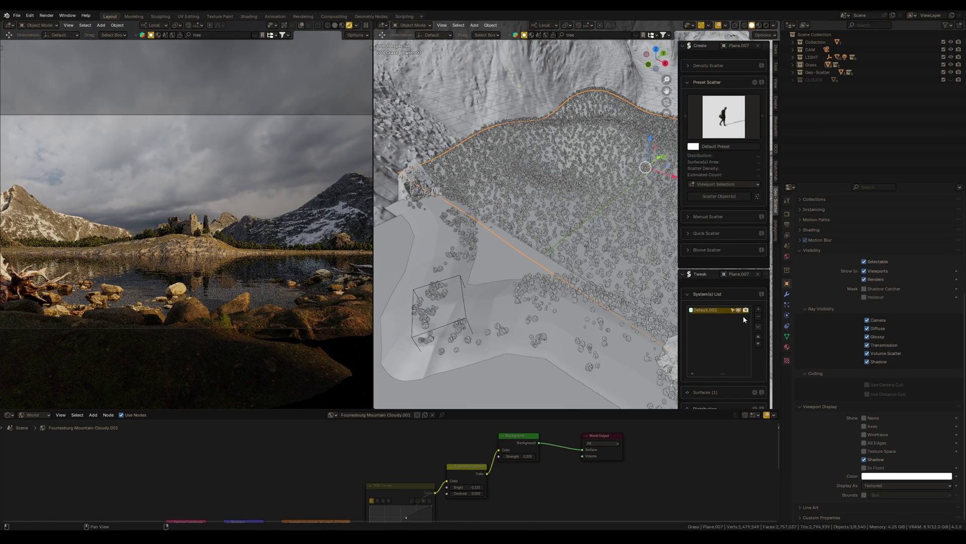
pyautogui.click(739, 310)
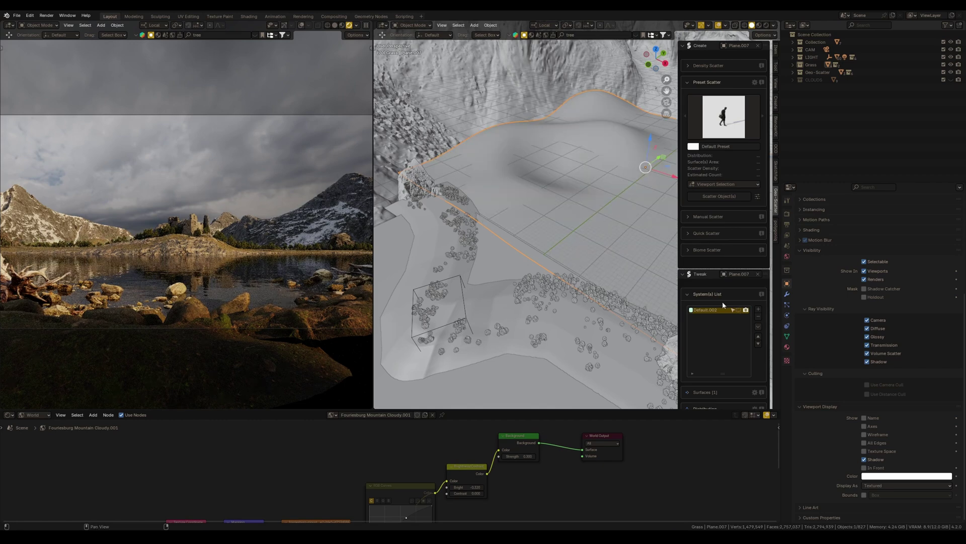
pyautogui.click(747, 311)
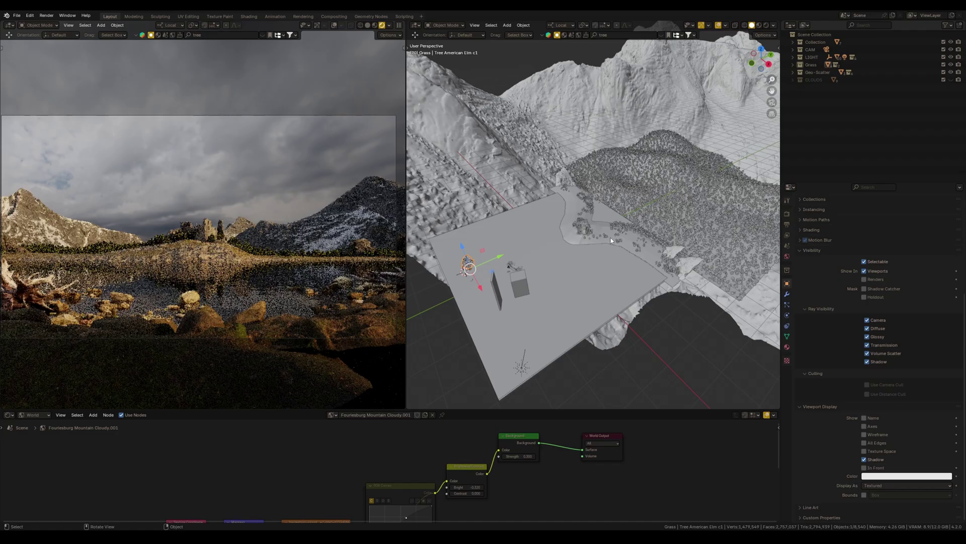
# Step: Set the castle ruin mesh to display as Bounds
pyautogui.moveTo(611, 238)
pyautogui.mouseDown(button='middle')
pyautogui.moveTo(644, 242)
pyautogui.moveTo(601, 240)
pyautogui.moveTo(627, 244)
pyautogui.mouseUp(button='middle')
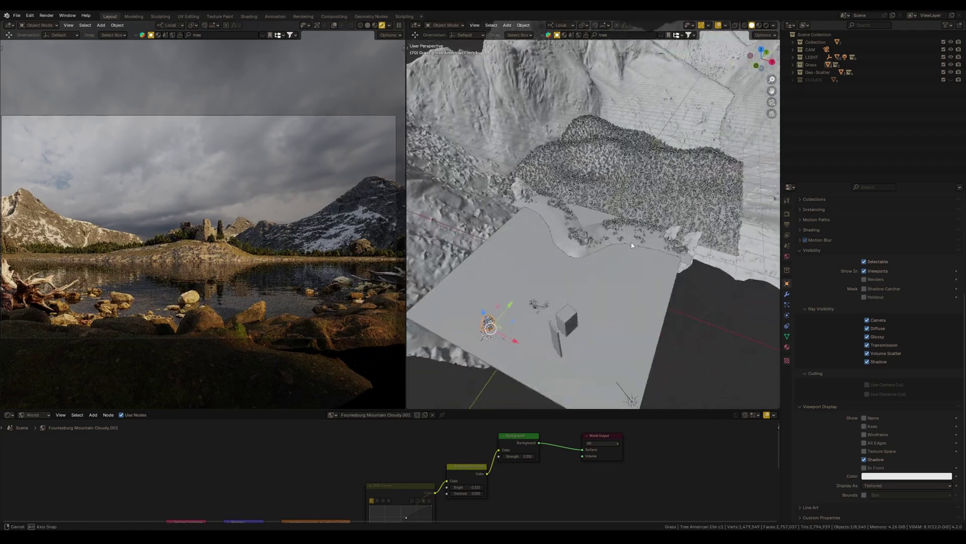
pyautogui.moveTo(629, 243)
pyautogui.mouseDown(button='middle')
pyautogui.moveTo(669, 247)
pyautogui.moveTo(597, 239)
pyautogui.moveTo(647, 238)
pyautogui.moveTo(619, 223)
pyautogui.moveTo(602, 233)
pyautogui.mouseUp(button='middle')
pyautogui.scroll(5, 642, 234)
pyautogui.scroll(2, 637, 230)
pyautogui.scroll(-3, 637, 228)
pyautogui.scroll(-3, 632, 213)
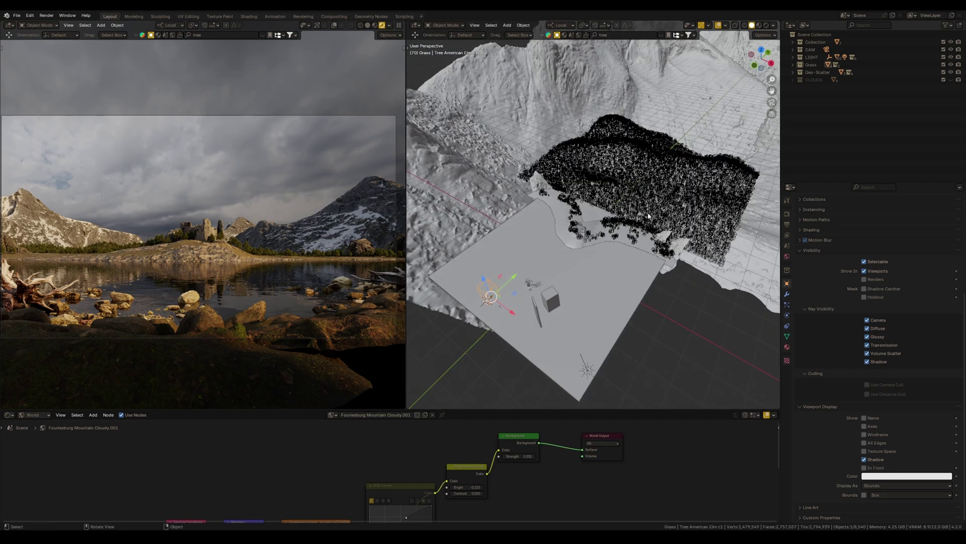
pyautogui.scroll(4, 635, 228)
pyautogui.moveTo(406, 229); pyautogui.dragTo(486, 230)
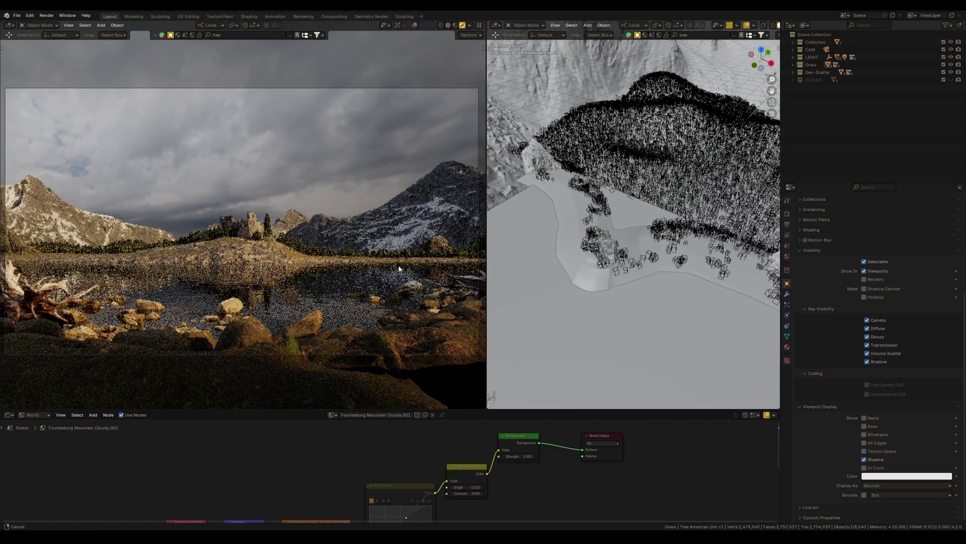
pyautogui.moveTo(681, 299)
pyautogui.mouseDown(button='middle')
pyautogui.moveTo(678, 273)
pyautogui.moveTo(663, 286)
pyautogui.moveTo(629, 200)
pyautogui.mouseUp(button='middle')
pyautogui.scroll(5, 634, 226)
pyautogui.click(629, 201)
pyautogui.click(881, 495)
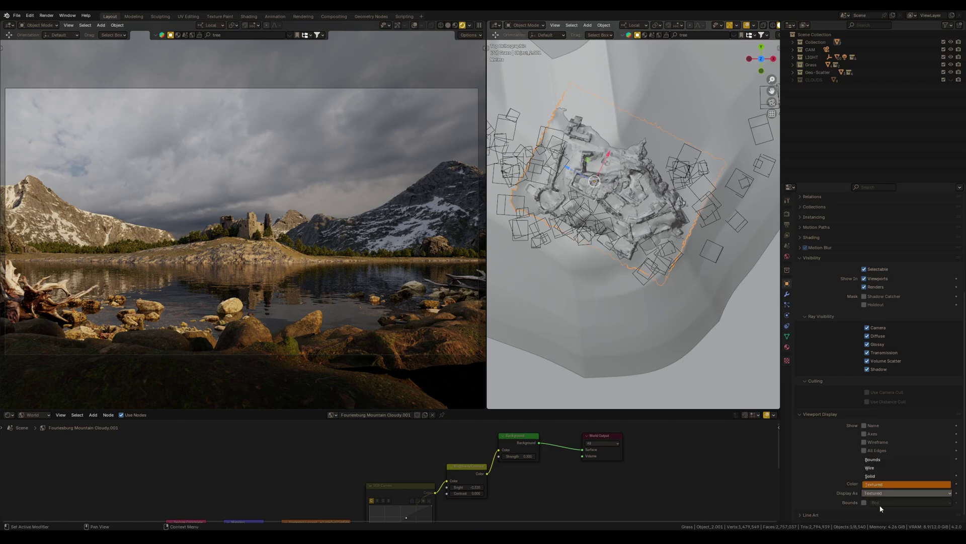
pyautogui.click(873, 459)
pyautogui.scroll(-5, 642, 227)
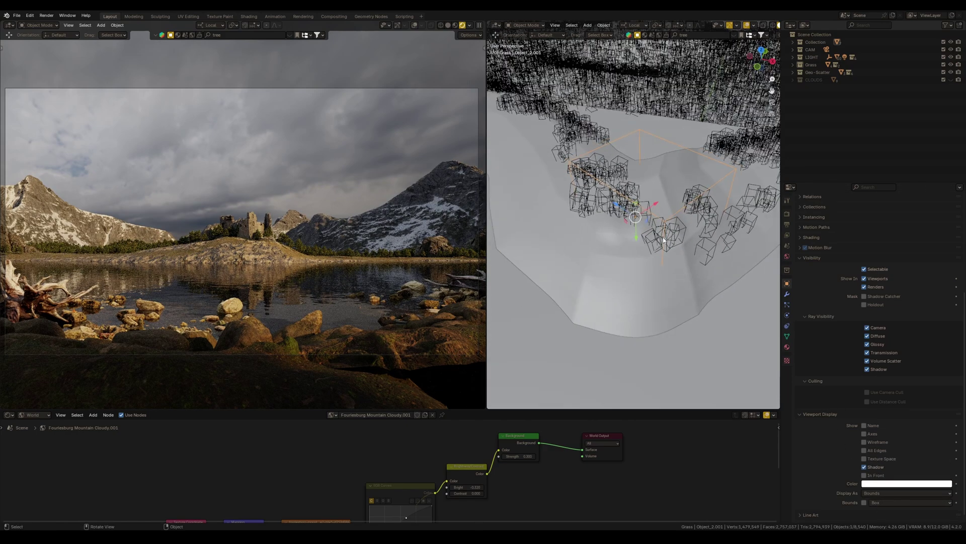
# Step: Set the first Large Mountain Range Photoscan to display as Bounds
pyautogui.moveTo(642, 226); pyautogui.dragTo(648, 292, button='middle')
pyautogui.scroll(-4, 648, 292)
pyautogui.click(626, 256)
pyautogui.moveTo(627, 257); pyautogui.dragTo(581, 191, button='middle')
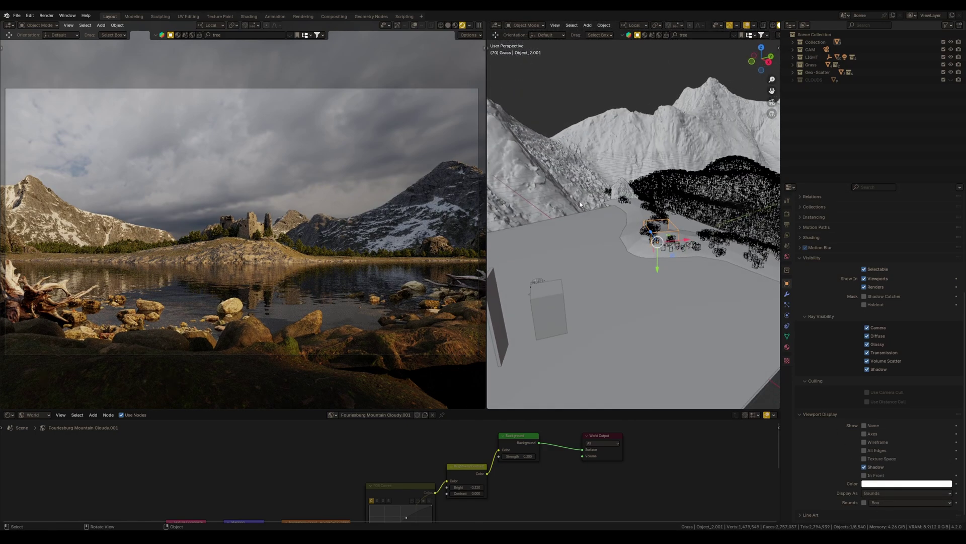
pyautogui.click(888, 486)
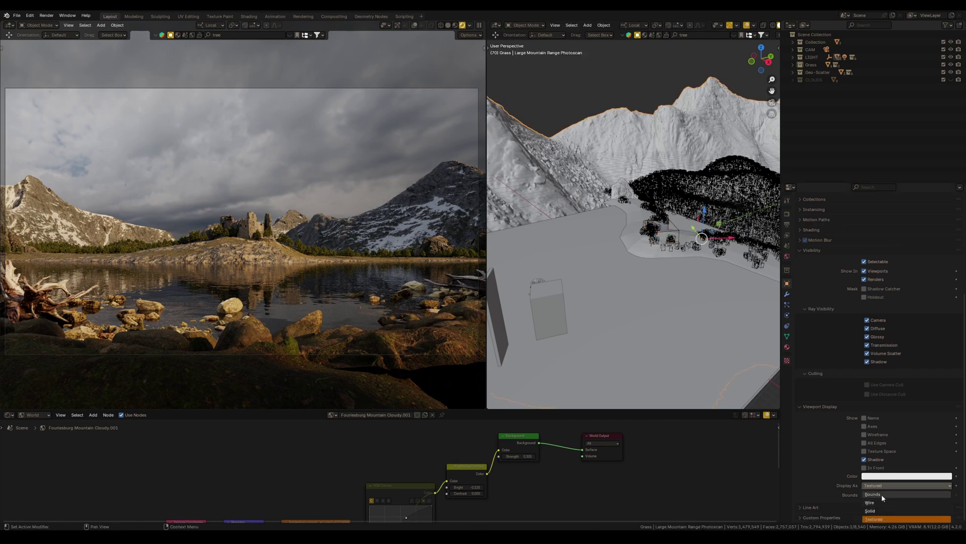
pyautogui.click(879, 499)
# Step: Set the next mountain photoscan to display as Bounds too
pyautogui.moveTo(655, 209); pyautogui.dragTo(680, 264, button='middle')
pyautogui.scroll(3, 679, 241)
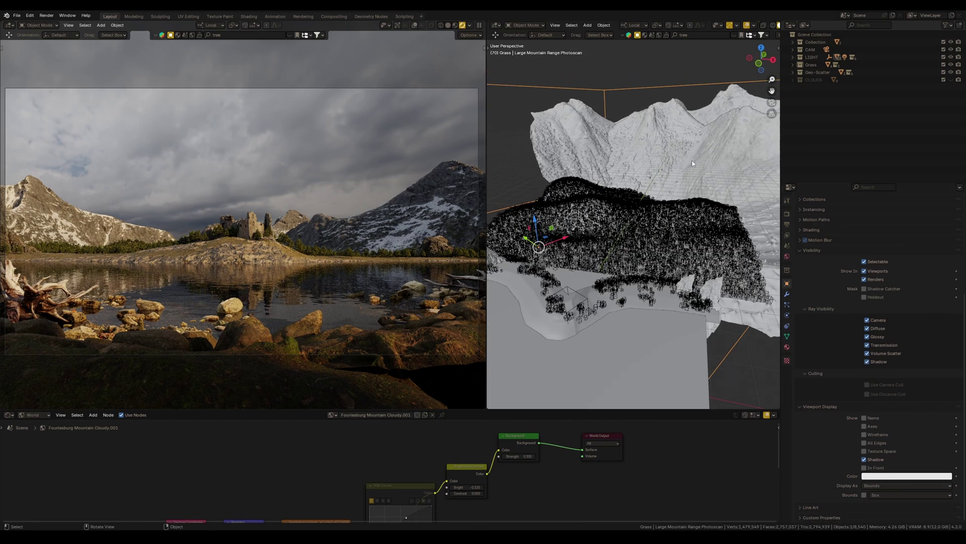
pyautogui.keyDown('shift'); pyautogui.moveTo(692, 161); pyautogui.dragTo(718, 226, button='middle'); pyautogui.keyUp('shift')
pyautogui.click(877, 486)
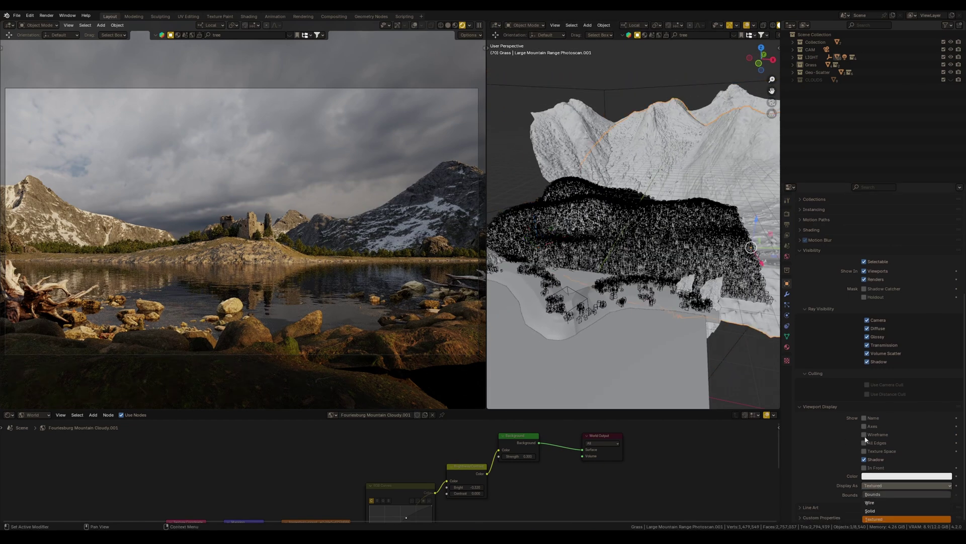
pyautogui.click(748, 227)
pyautogui.click(876, 486)
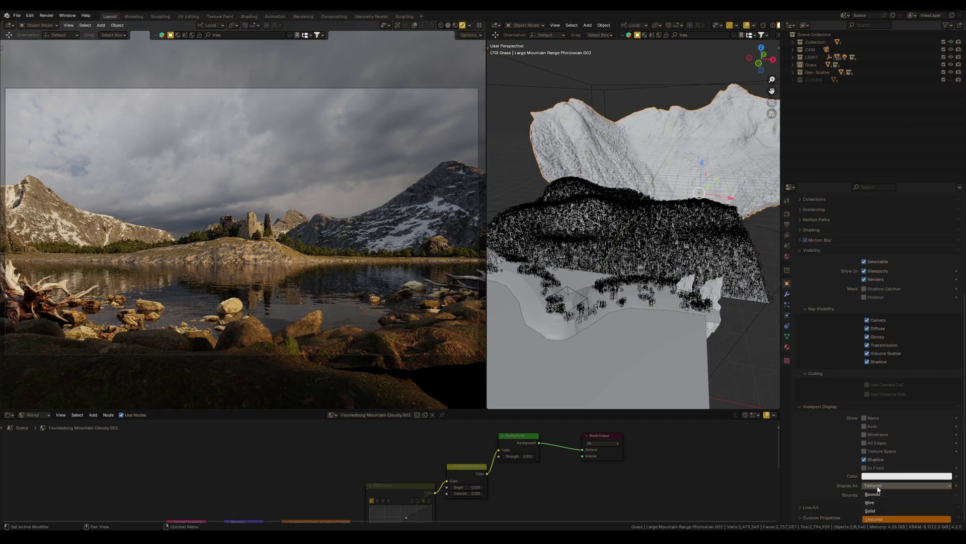
pyautogui.click(872, 493)
pyautogui.moveTo(695, 211)
pyautogui.mouseDown(button='middle')
pyautogui.moveTo(662, 232)
pyautogui.moveTo(634, 219)
pyautogui.mouseUp(button='middle')
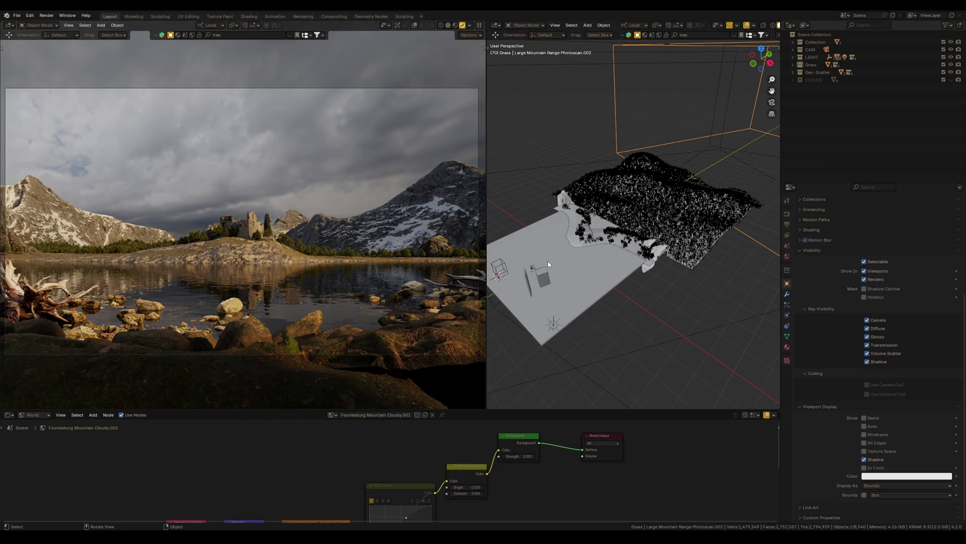
pyautogui.scroll(3, 549, 265)
pyautogui.moveTo(573, 250)
pyautogui.mouseDown(button='middle')
pyautogui.moveTo(633, 218)
pyautogui.moveTo(638, 225)
pyautogui.moveTo(617, 228)
pyautogui.moveTo(645, 197)
pyautogui.mouseUp(button='middle')
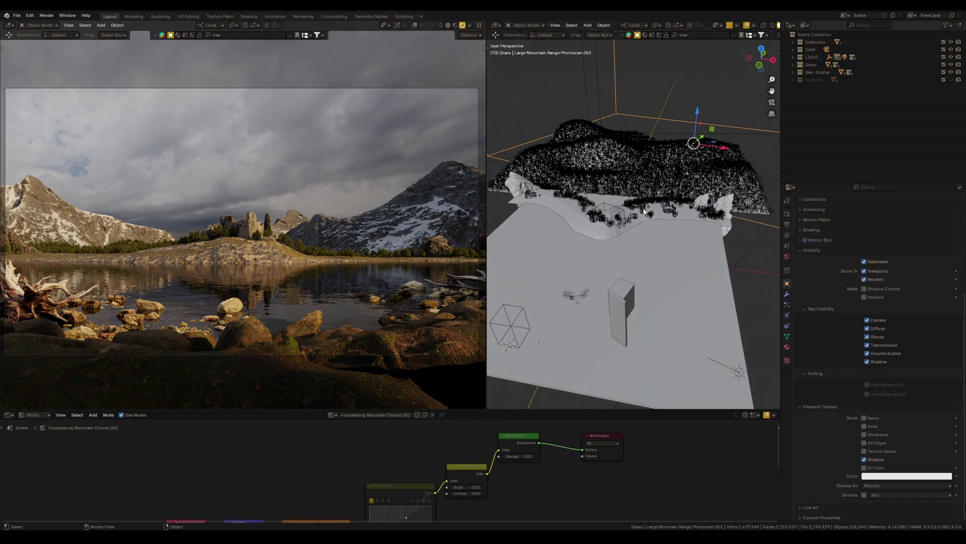
pyautogui.moveTo(652, 231)
pyautogui.mouseDown(button='middle')
pyautogui.moveTo(631, 236)
pyautogui.moveTo(648, 236)
pyautogui.mouseUp(button='middle')
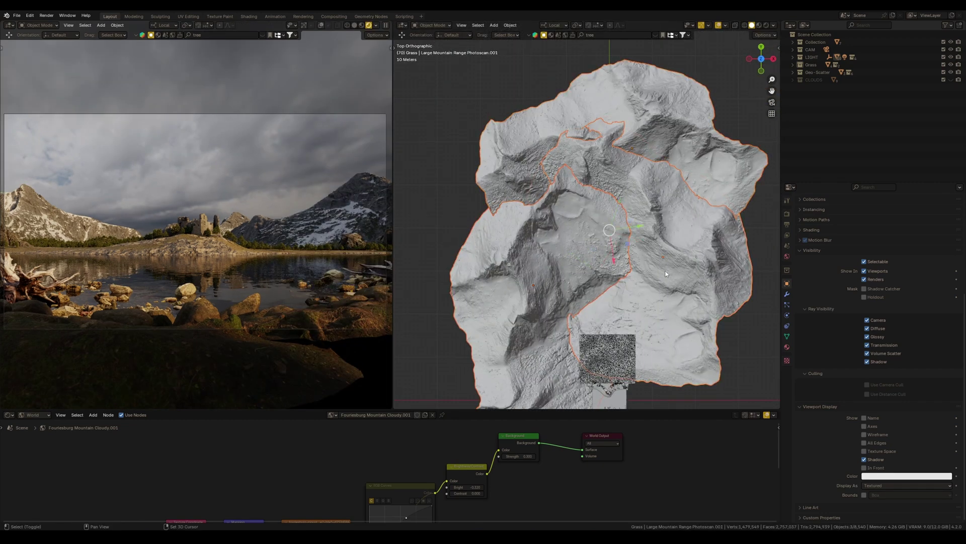
pyautogui.scroll(-1, 670, 281)
# Step: Move the selected photoscans into a new MOUNTAINS collection, placed at the top with a colour tag
pyautogui.press('m')
pyautogui.click(631, 265)
pyautogui.write('MOUNTAINS')
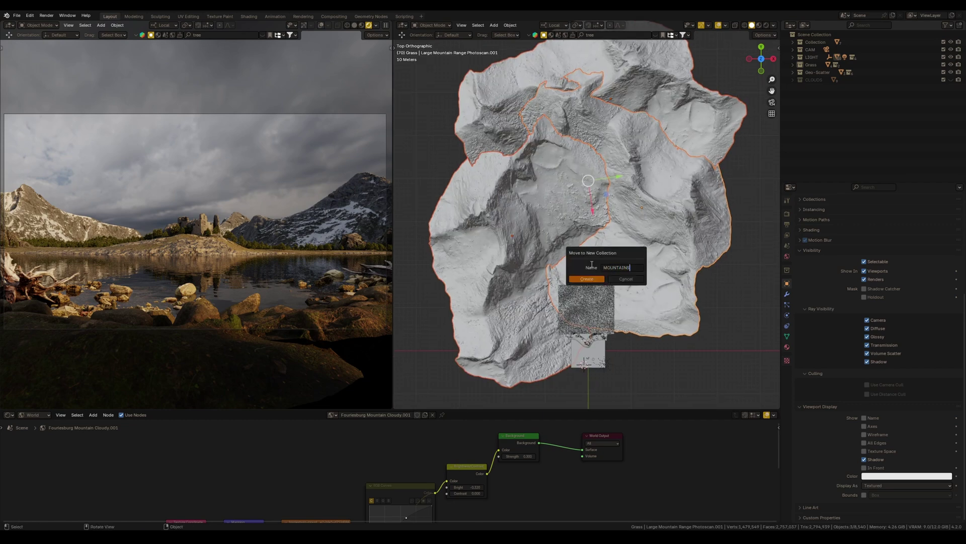
pyautogui.press('Return')
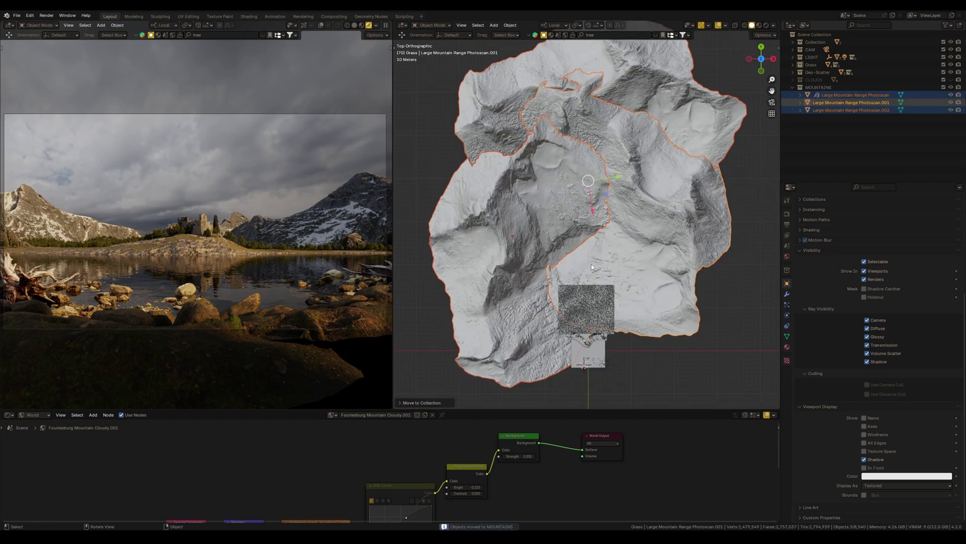
pyautogui.moveTo(818, 88); pyautogui.dragTo(815, 41)
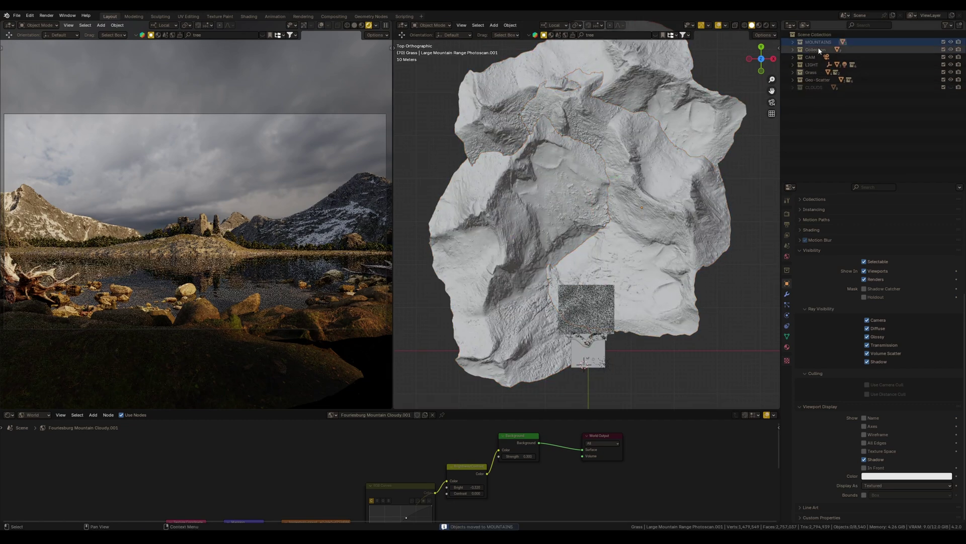
pyautogui.rightClick(818, 43)
pyautogui.click(756, 153)
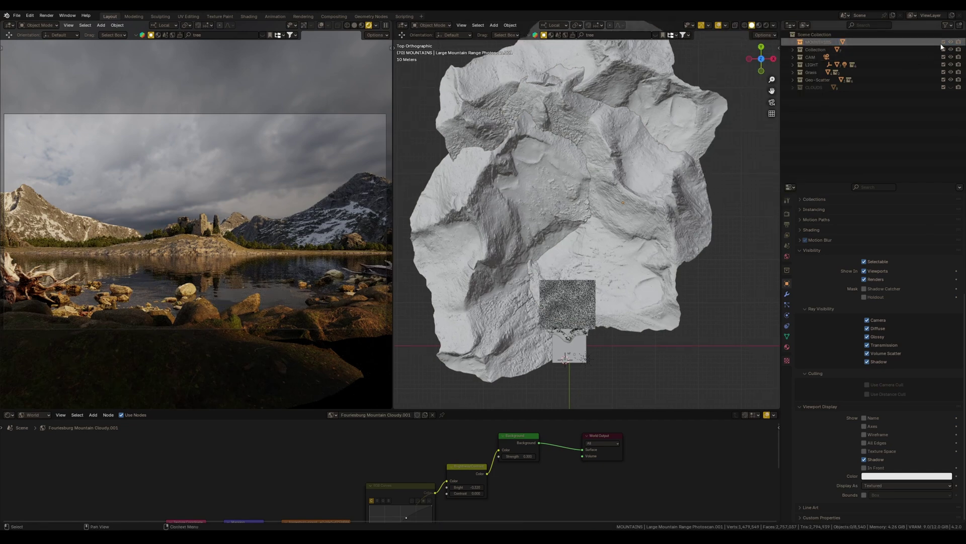
# Step: Add a new collection named FOREGROUND
pyautogui.rightClick(801, 122)
pyautogui.click(804, 134)
pyautogui.doubleClick(818, 96)
pyautogui.press('Return')
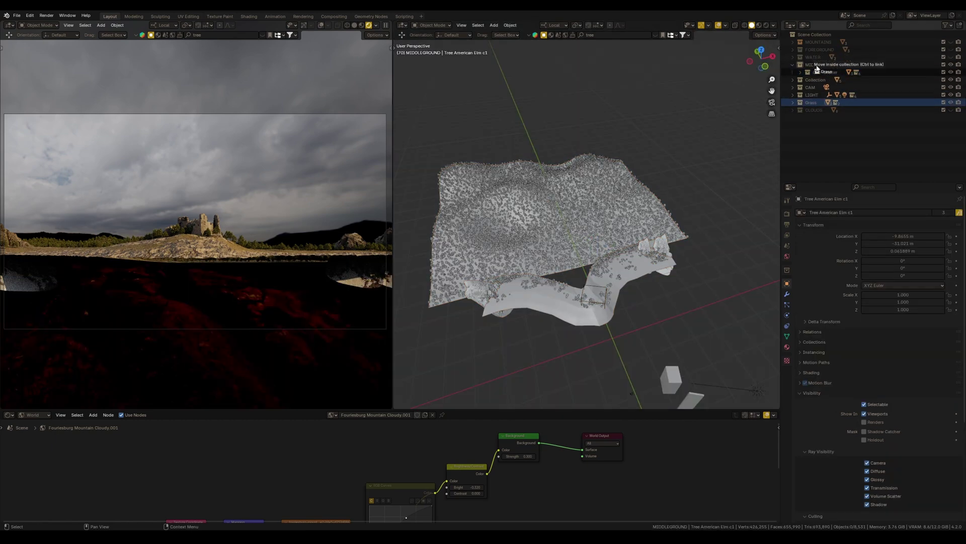
# Step: Move Grass into MIDDLEGROUND and toggle the collections' checkboxes, including WATER
pyautogui.moveTo(813, 102); pyautogui.dragTo(814, 78)
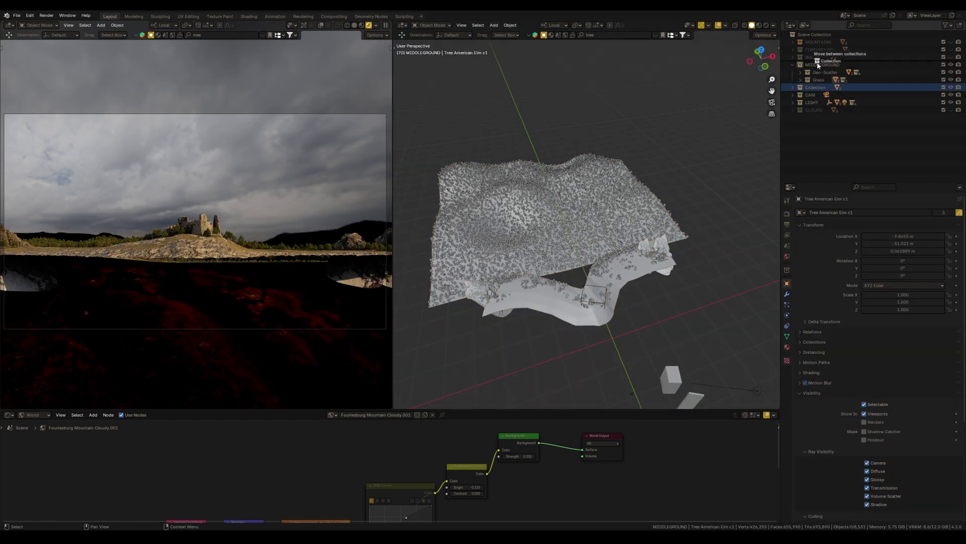
pyautogui.click(801, 64)
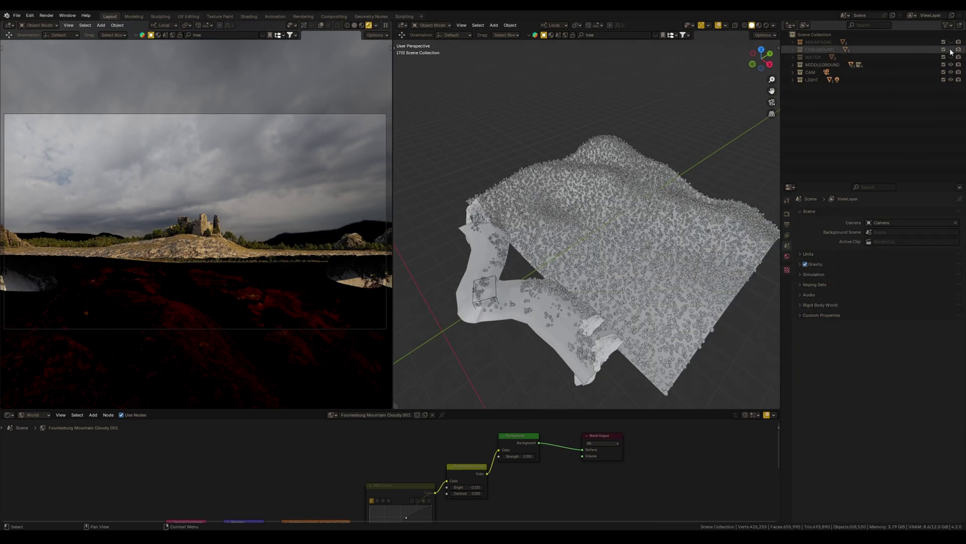
pyautogui.click(944, 57)
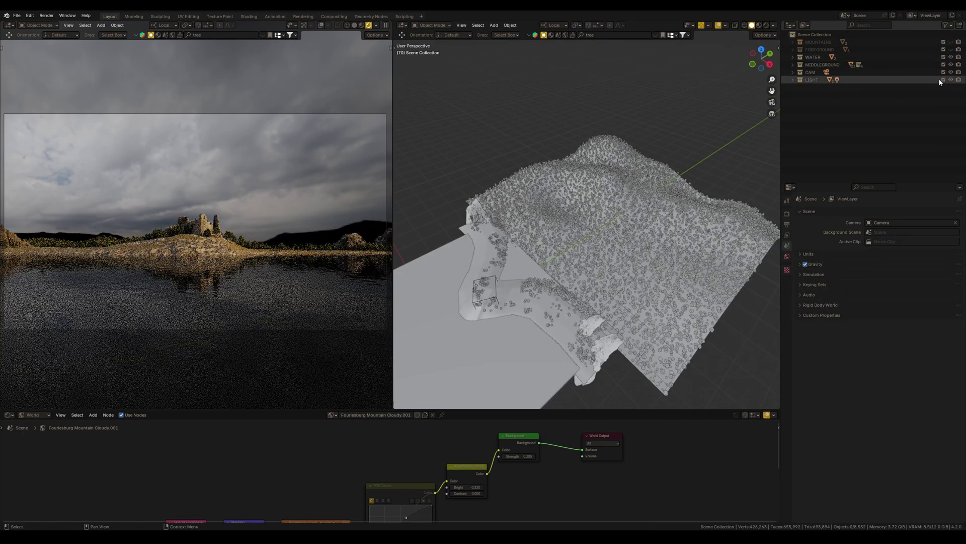
pyautogui.click(951, 49)
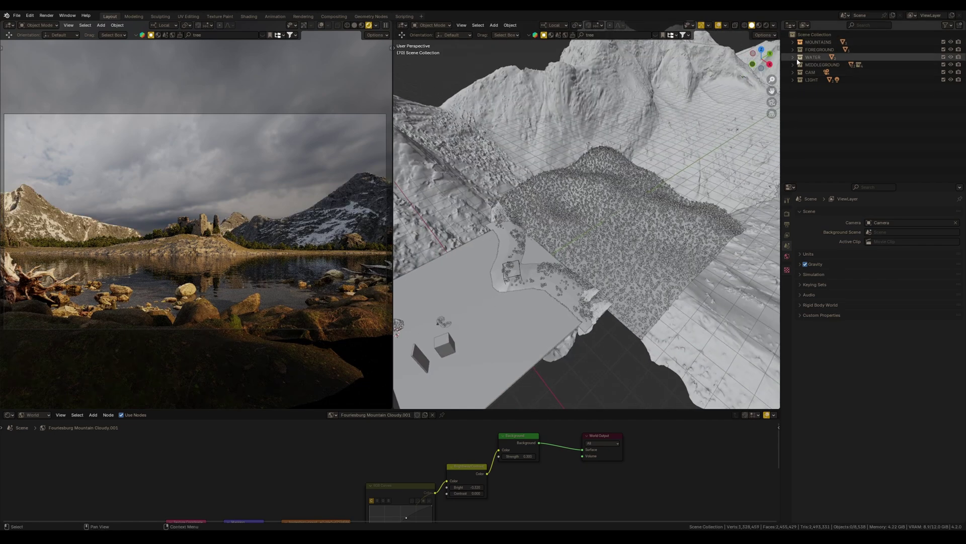
pyautogui.click(800, 65)
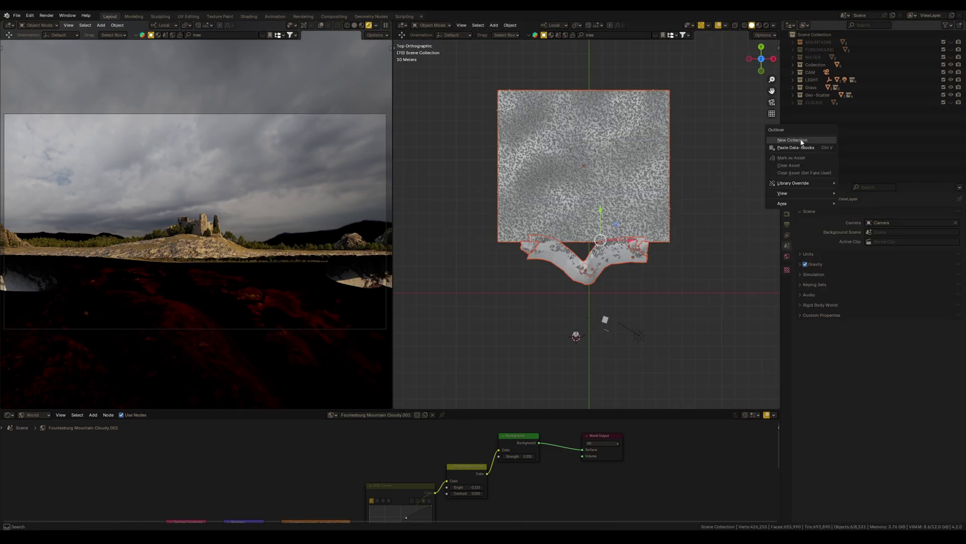
# Step: Add another collection in the Outliner and rename it MIDDLEGROUND
pyautogui.click(803, 141)
pyautogui.doubleClick(816, 109)
pyautogui.write('M')
pyautogui.write('OUND')
pyautogui.press('Return')
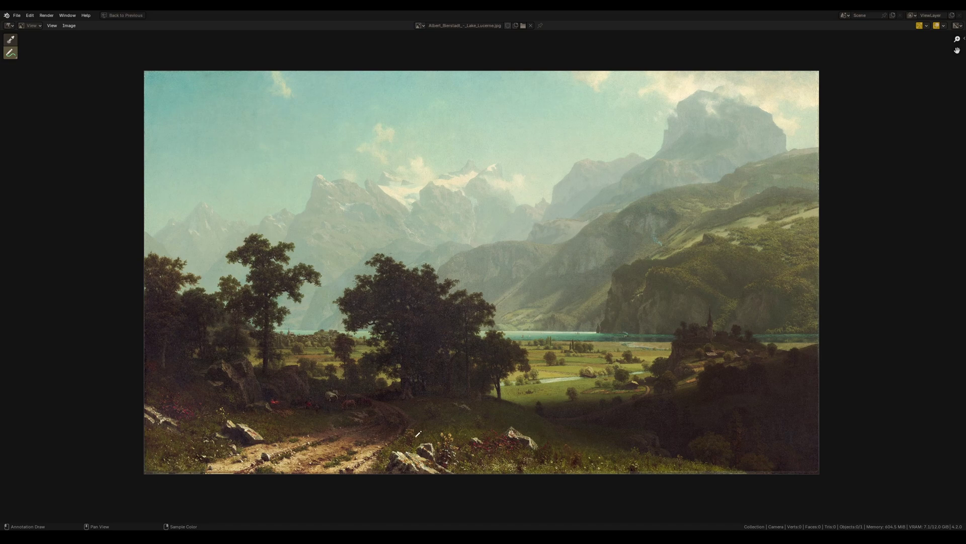
pyautogui.scroll(3, 442, 325)
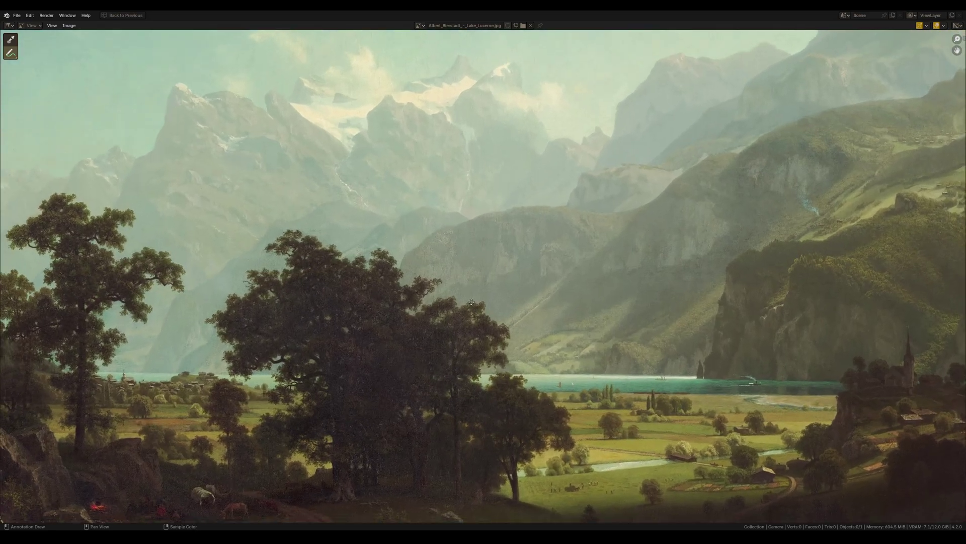
# Step: Circle the foreground rocks and wooded slope, and draw an arrow into the valley
pyautogui.moveTo(454, 355); pyautogui.dragTo(470, 303, button='middle')
pyautogui.scroll(2, 461, 306)
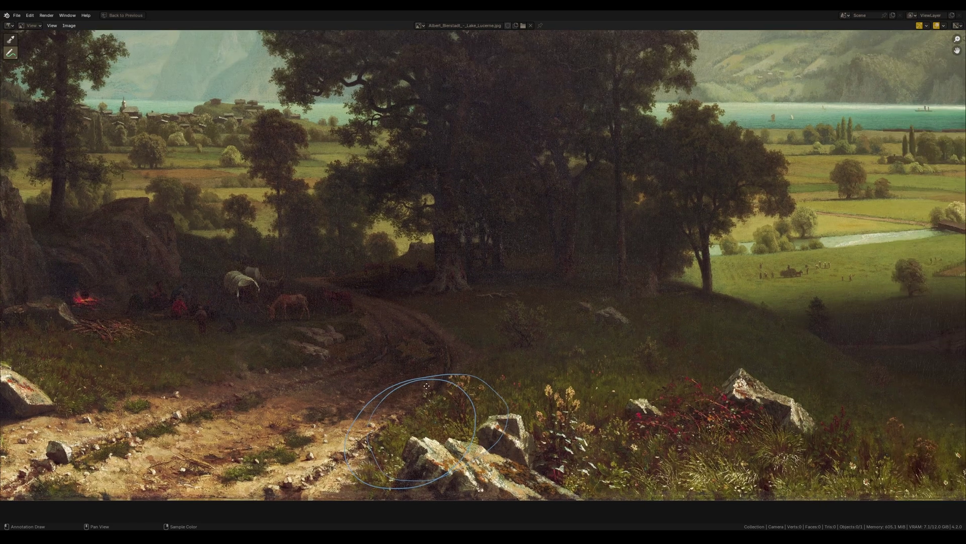
pyautogui.moveTo(691, 259)
pyautogui.mouseDown(button='middle')
pyautogui.moveTo(516, 282)
pyautogui.moveTo(535, 298)
pyautogui.mouseUp(button='middle')
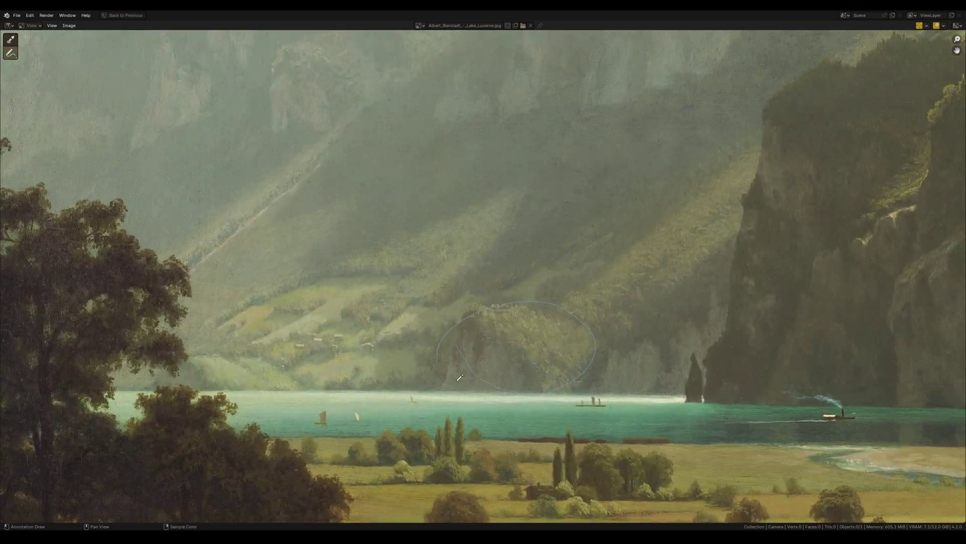
pyautogui.keyDown('ctrl'); pyautogui.moveTo(468, 394); pyautogui.dragTo(492, 266, button='middle'); pyautogui.keyUp('ctrl')
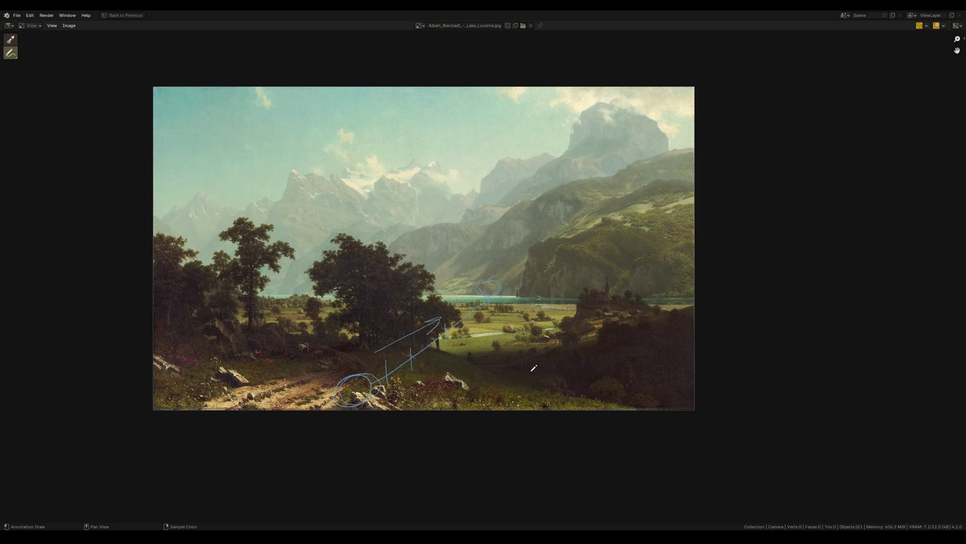
pyautogui.scroll(4, 372, 406)
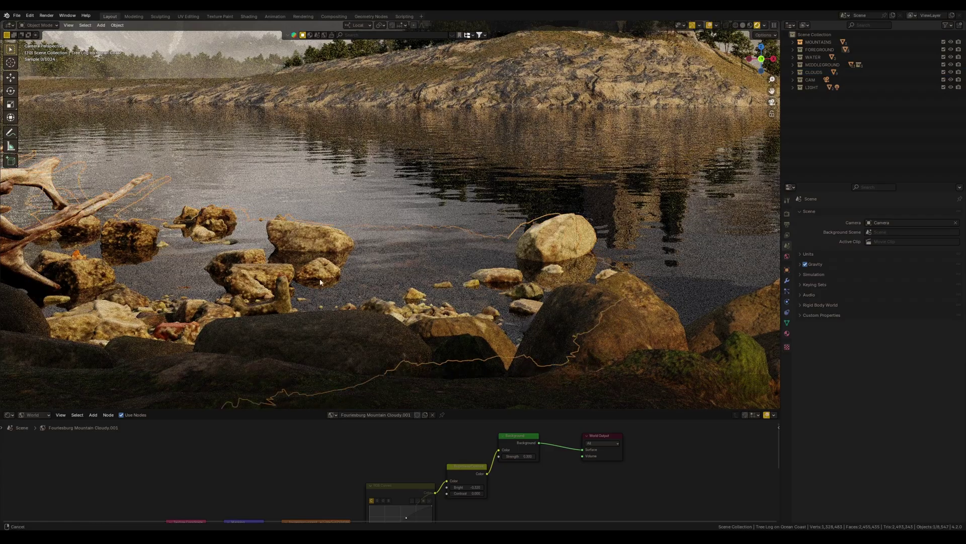
# Step: Frame the lakeside scene through the camera view with the island hill and fog plane selected
pyautogui.moveTo(329, 247); pyautogui.dragTo(264, 350, button='middle')
pyautogui.press('KP_0')
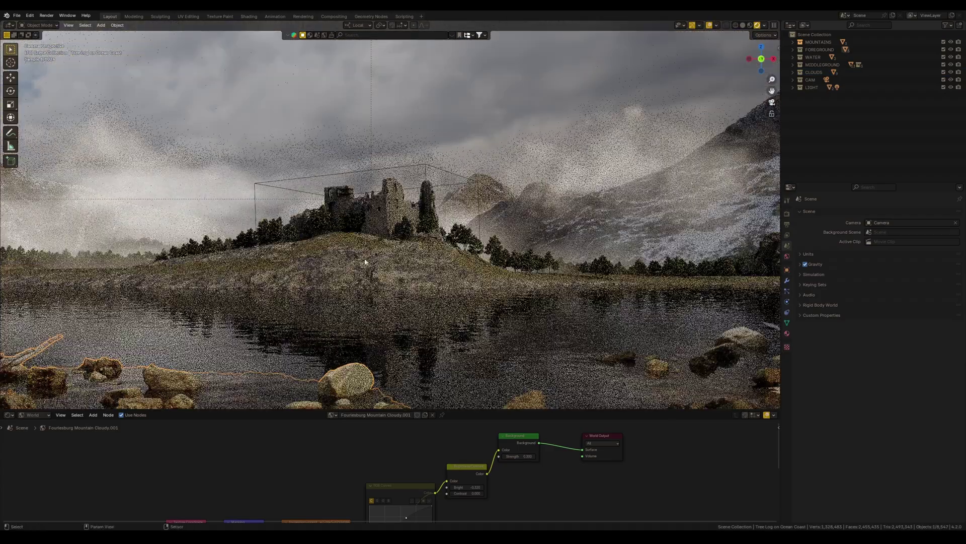
pyautogui.click(465, 268)
pyautogui.click(514, 220)
pyautogui.scroll(-2, 495, 207)
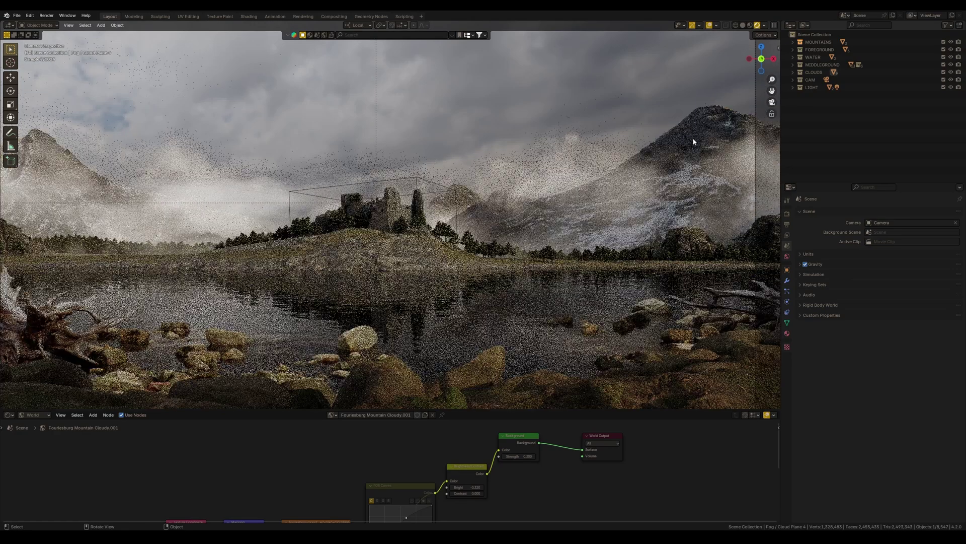
pyautogui.scroll(2, 608, 186)
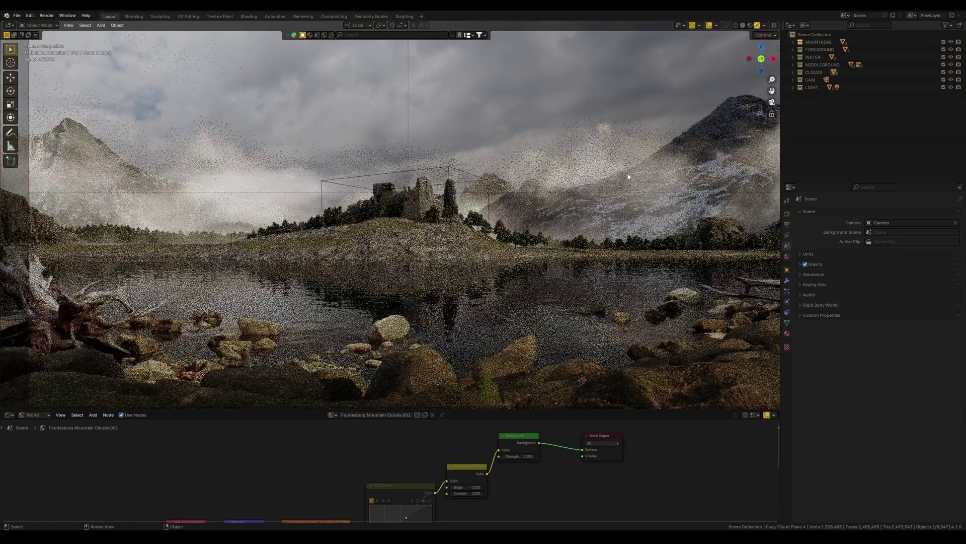
pyautogui.moveTo(582, 195); pyautogui.dragTo(705, 67, button='middle')
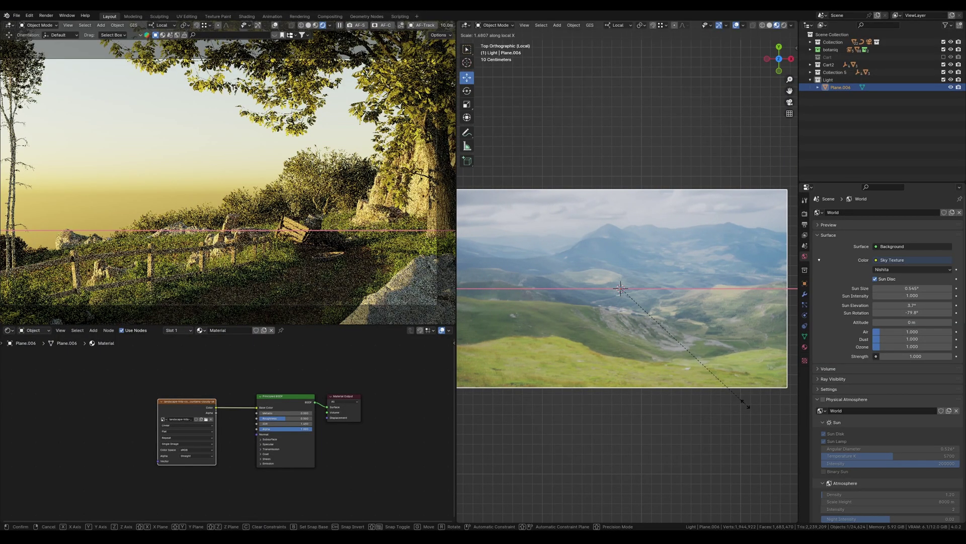
# Step: Scale the Plane.004 mountain photo wider along X and start moving it in top view
pyautogui.click(746, 406)
pyautogui.scroll(-5, 627, 287)
pyautogui.press('s')
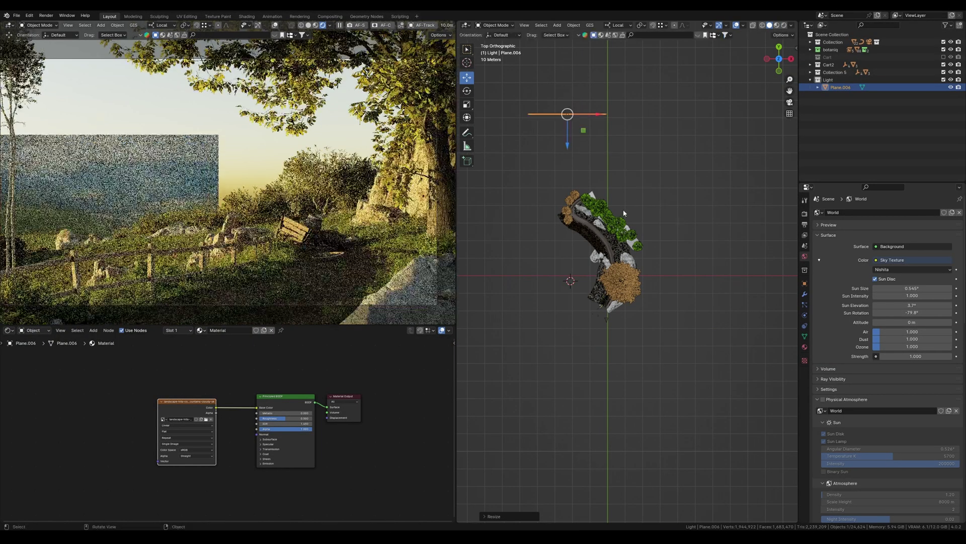
pyautogui.click(696, 253)
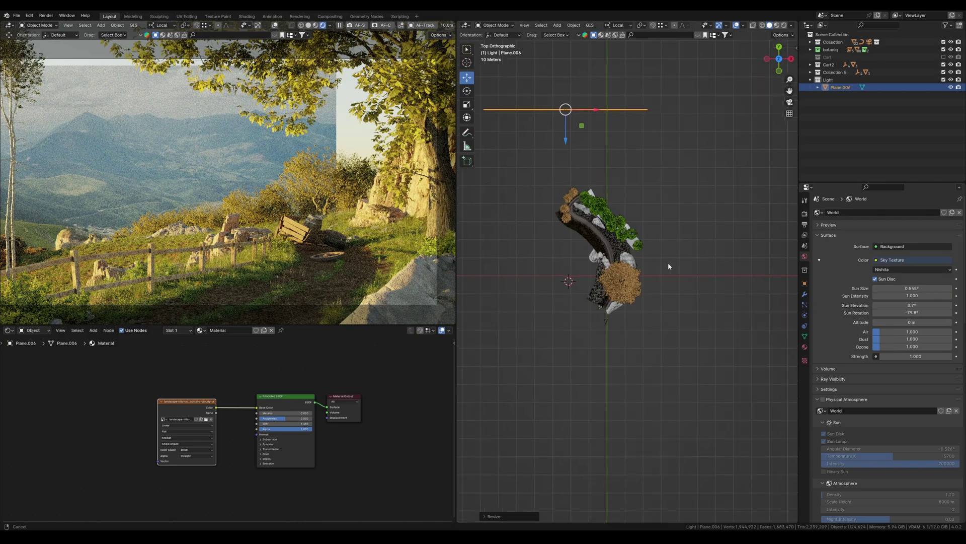
pyautogui.moveTo(691, 272); pyautogui.dragTo(617, 225, button='middle')
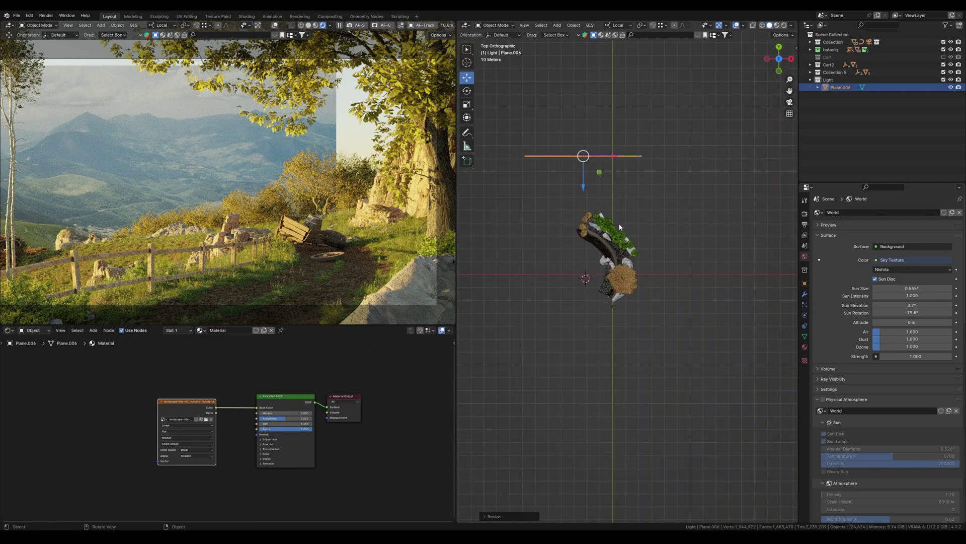
pyautogui.press('g')
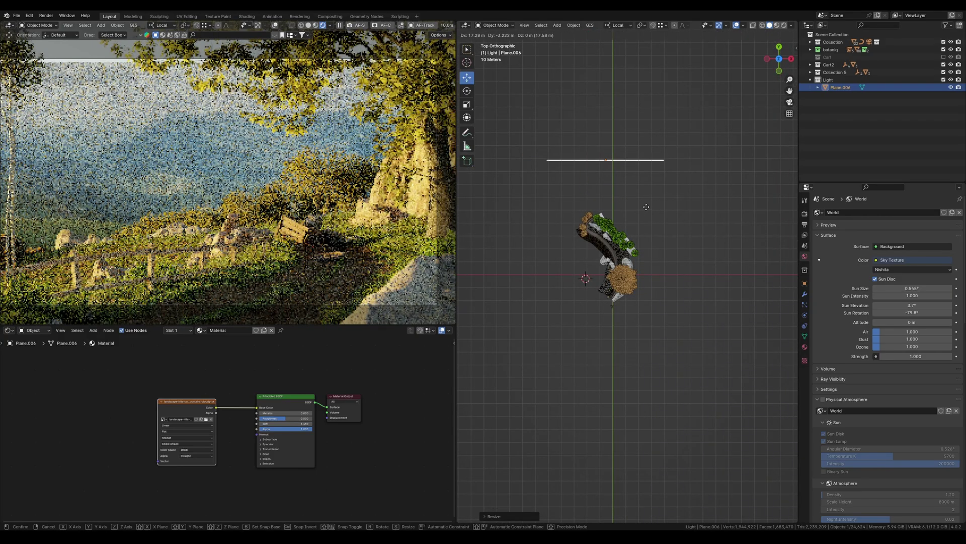
pyautogui.scroll(-2, 353, 231)
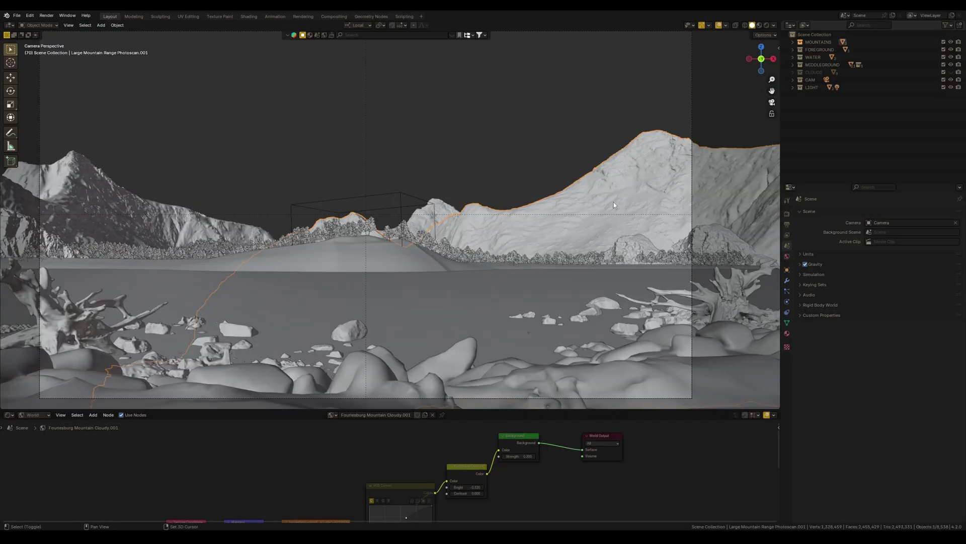
# Step: Add a Decimate modifier to the right mountain photoscan after checking its wireframe density
pyautogui.keyDown('shift'); pyautogui.moveTo(614, 201); pyautogui.dragTo(592, 221, button='middle'); pyautogui.keyUp('shift')
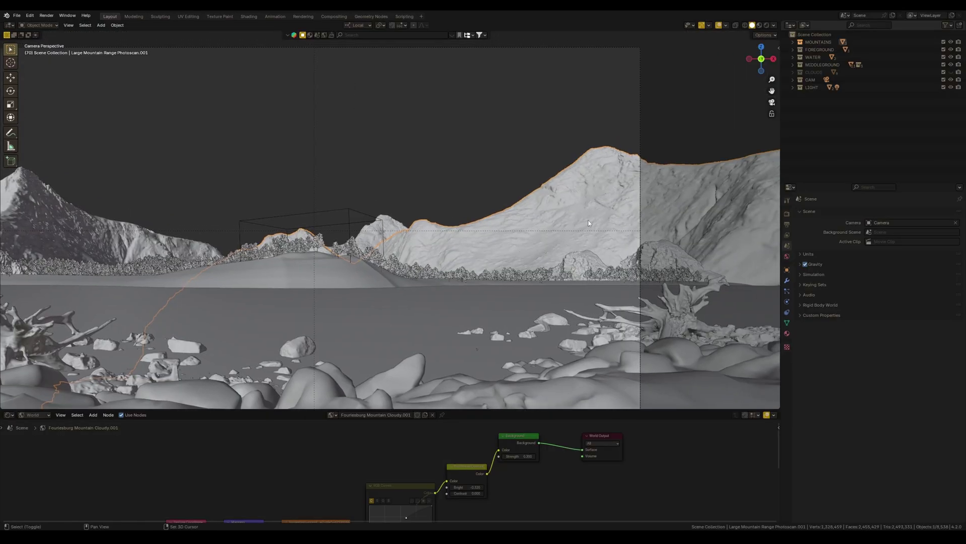
pyautogui.hotkey('shift', 'z')
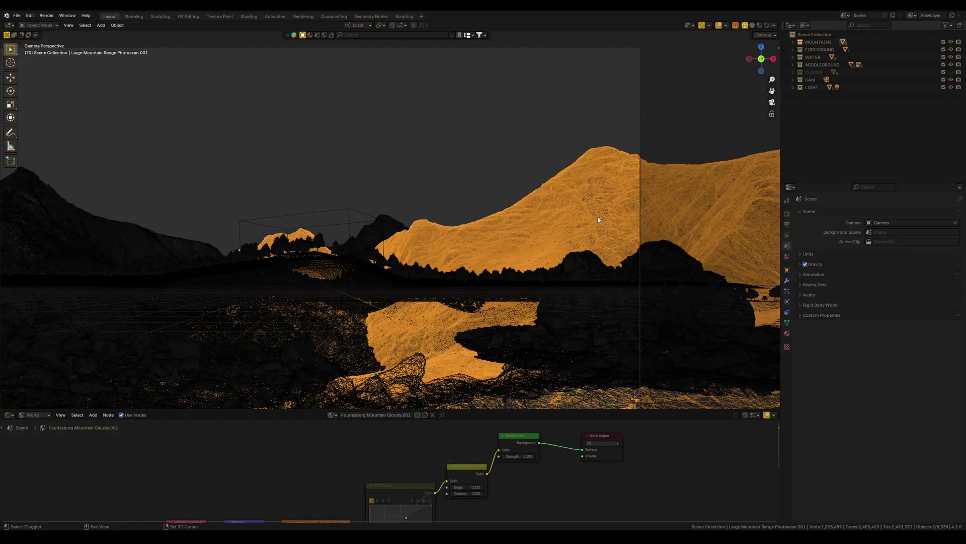
pyautogui.hotkey('shift', 'z')
pyautogui.click(787, 281)
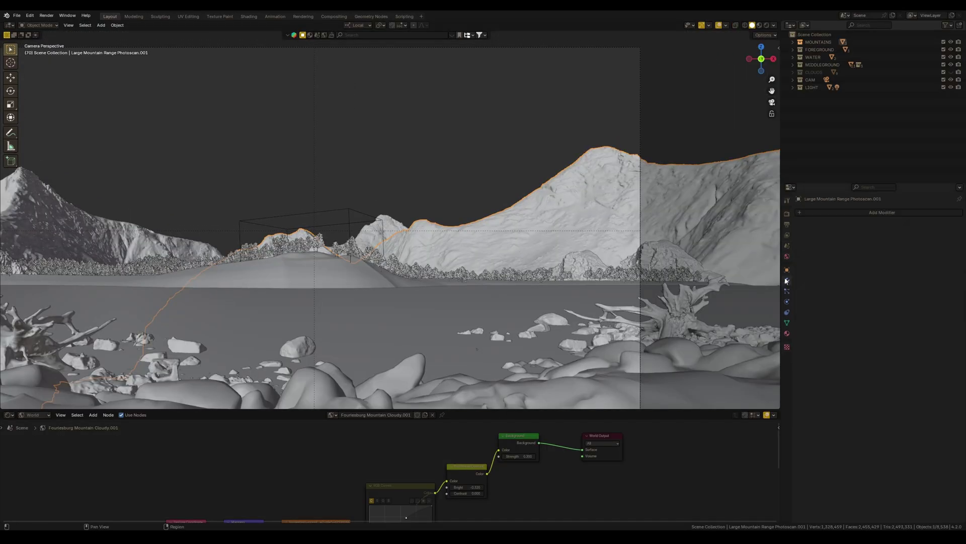
pyautogui.click(862, 214)
pyautogui.moveTo(827, 242)
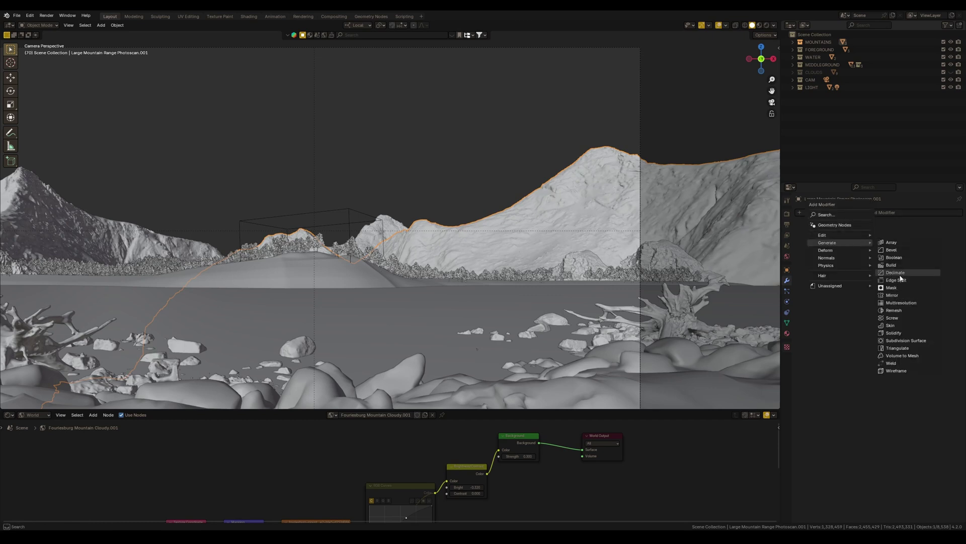
pyautogui.click(899, 273)
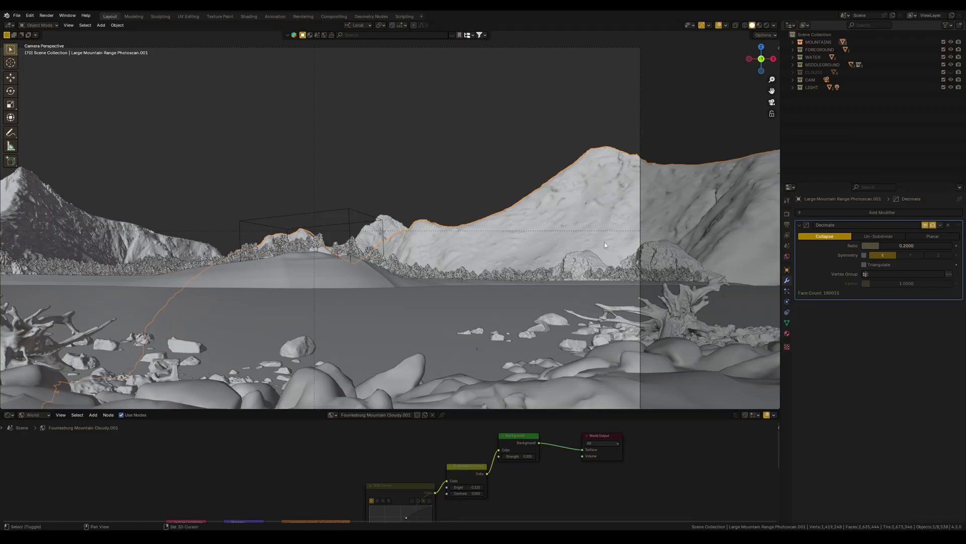
# Step: Set the right mountain's Decimate ratio to 0.1 while viewing in wireframe
pyautogui.hotkey('shift', 'z')
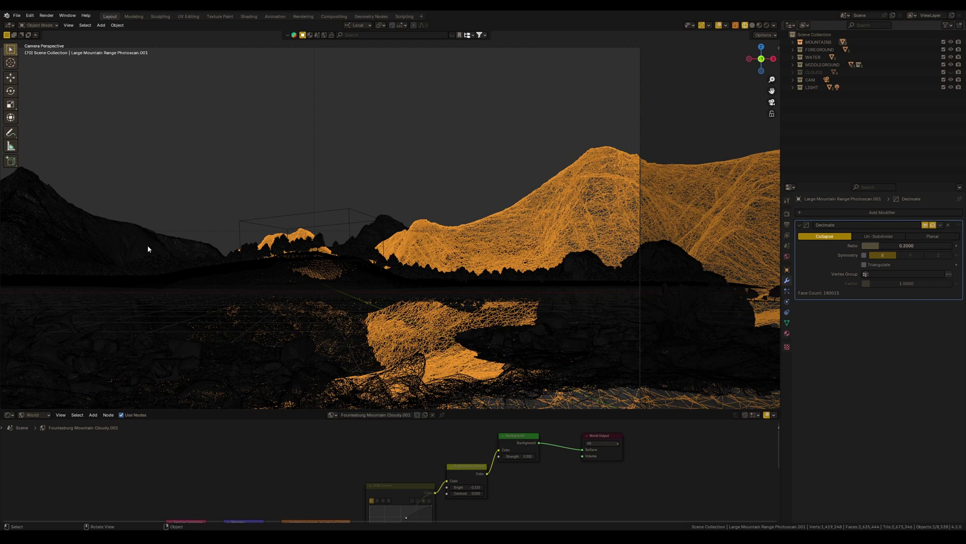
pyautogui.click(145, 261)
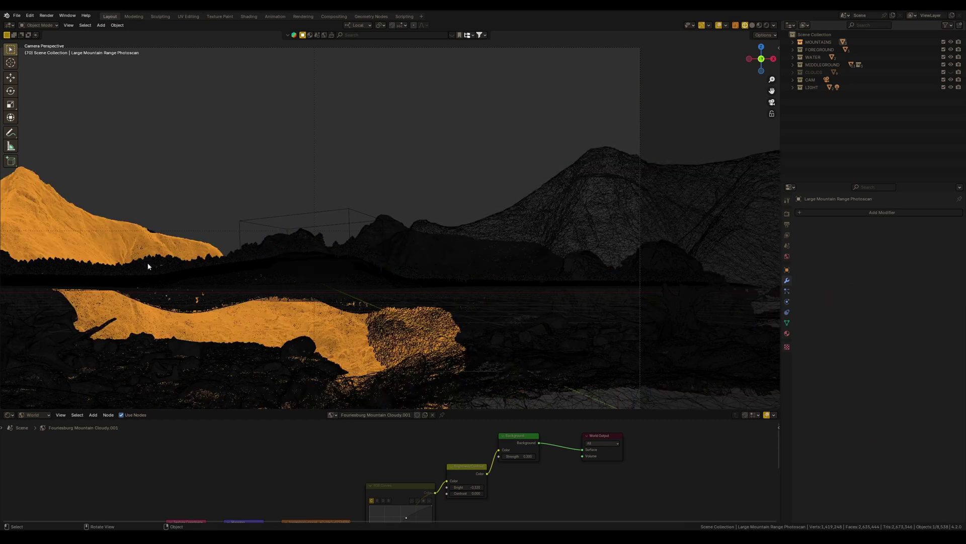
pyautogui.click(546, 236)
pyautogui.keyDown('shift'); pyautogui.moveTo(547, 236); pyautogui.dragTo(556, 249, button='middle'); pyautogui.keyUp('shift')
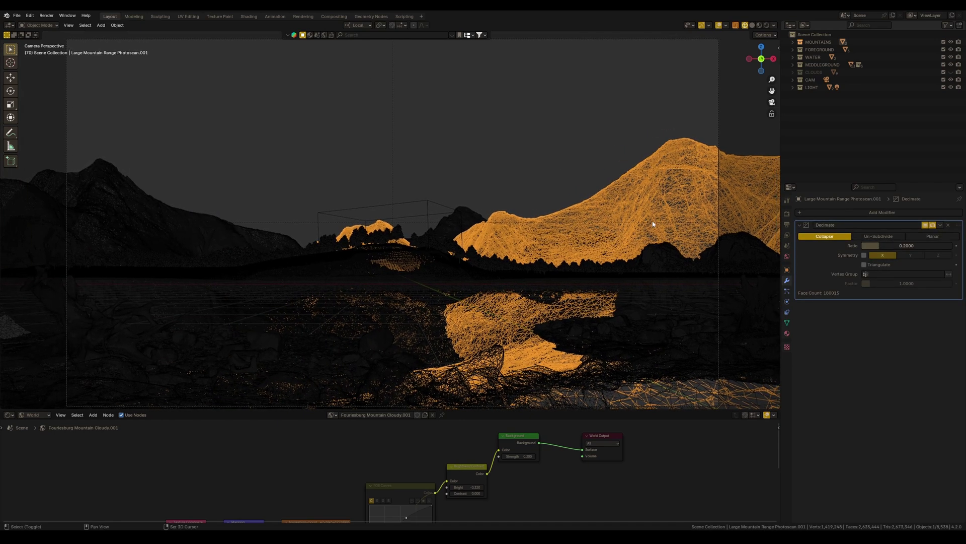
pyautogui.doubleClick(915, 245)
pyautogui.write('.1')
pyautogui.press('Return')
# Step: Add the left mountain to the selection, then sketch and undo an annotation arc
pyautogui.keyDown('shift'); pyautogui.click(142, 226); pyautogui.keyUp('shift')
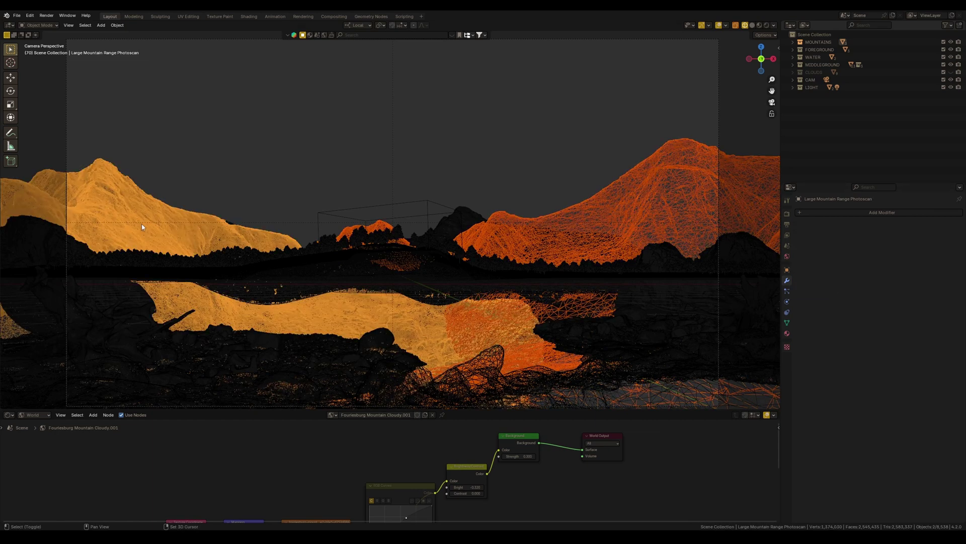
pyautogui.click(11, 131)
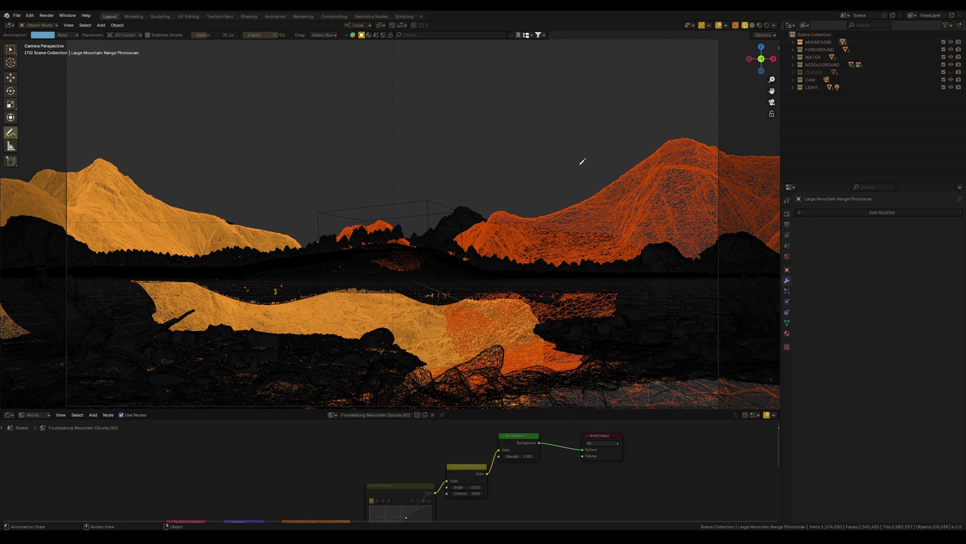
pyautogui.moveTo(581, 167); pyautogui.dragTo(181, 185)
pyautogui.hotkey('ctrl', 'z')
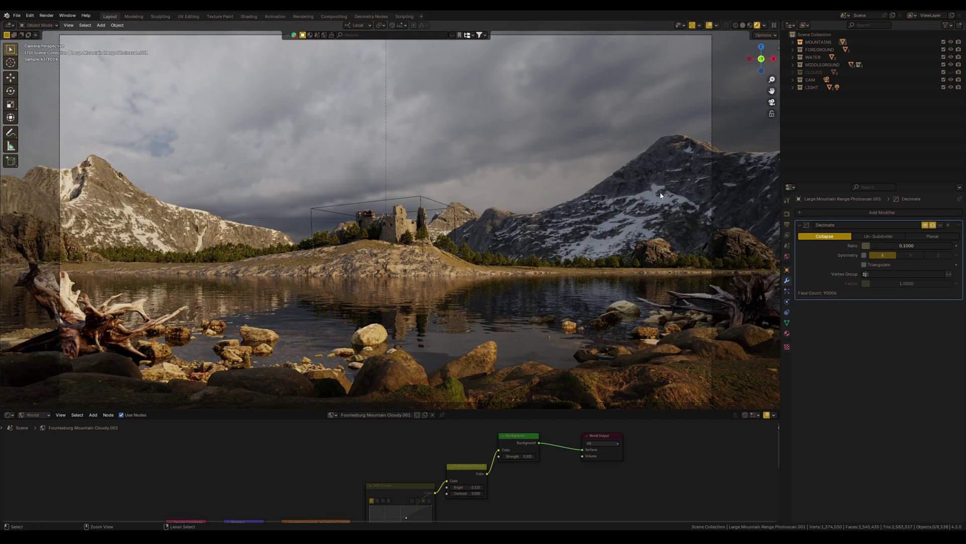
pyautogui.scroll(3, 661, 244)
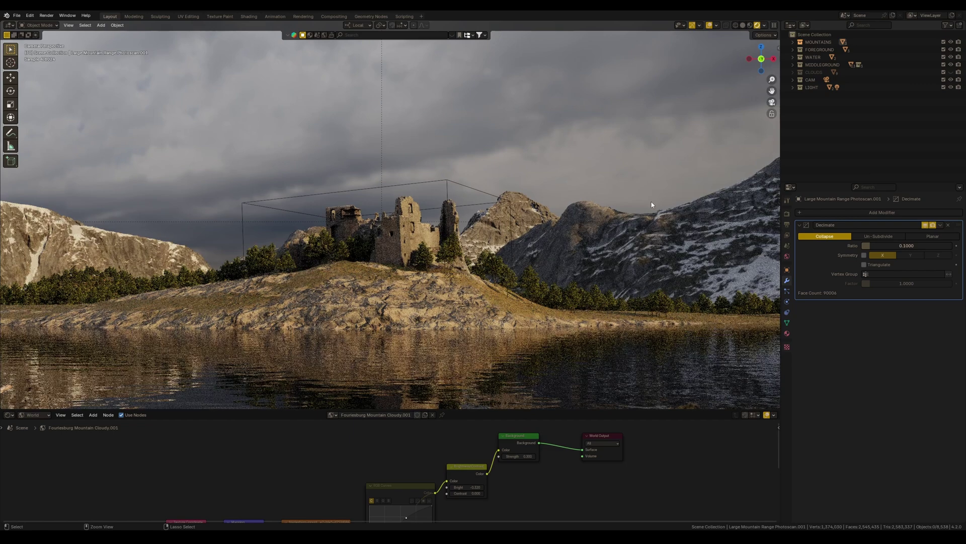
pyautogui.scroll(-3, 637, 269)
pyautogui.scroll(-2, 638, 260)
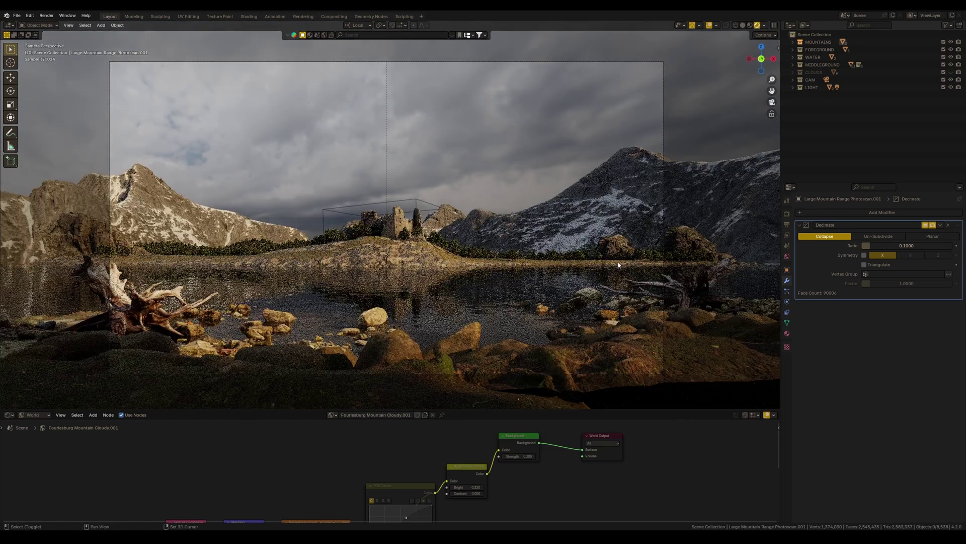
# Step: Orbit around the rendered lakeside scene, then return to the camera view with Numpad 0
pyautogui.keyDown('shift'); pyautogui.moveTo(638, 259); pyautogui.dragTo(627, 257, button='middle'); pyautogui.keyUp('shift')
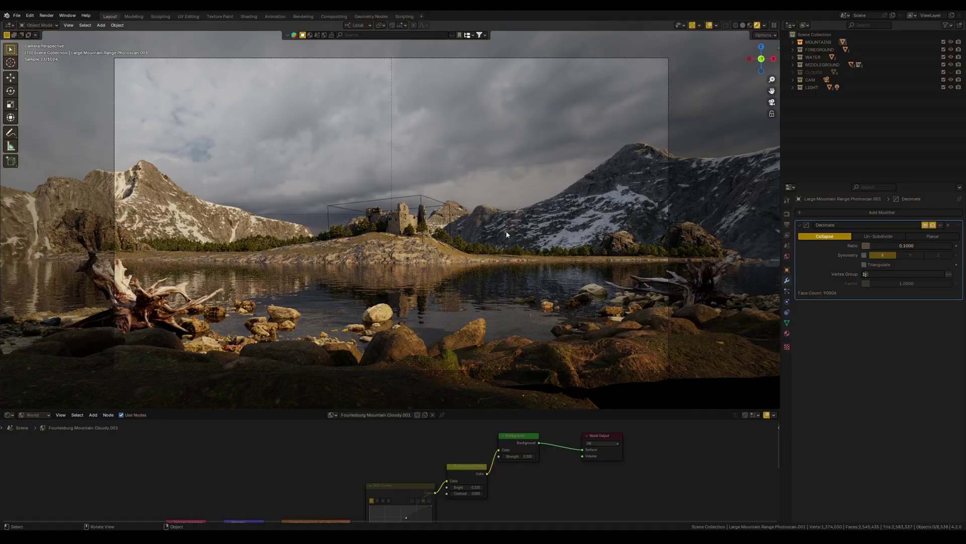
pyautogui.moveTo(529, 290)
pyautogui.mouseDown(button='middle')
pyautogui.moveTo(473, 273)
pyautogui.moveTo(409, 339)
pyautogui.moveTo(290, 304)
pyautogui.mouseUp(button='middle')
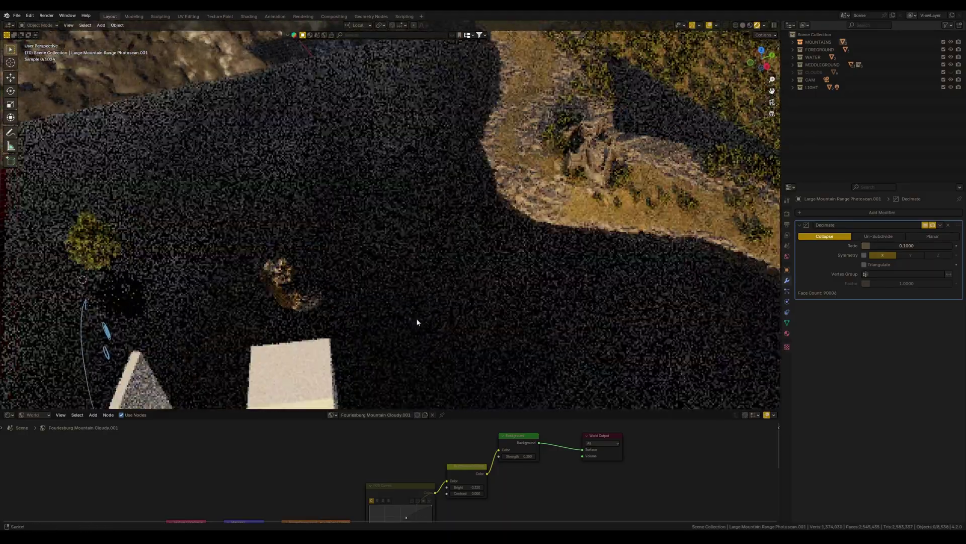
pyautogui.press('KP_0')
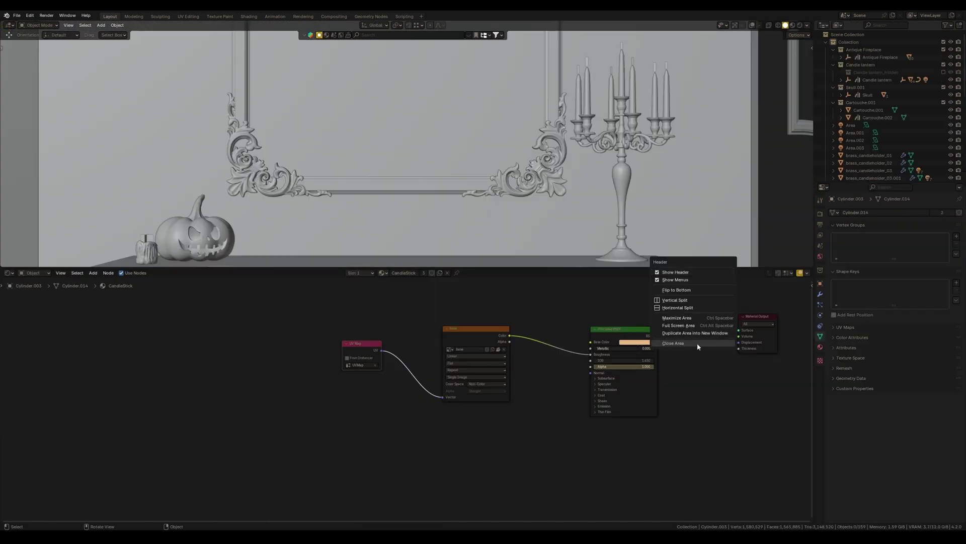
# Step: Close the Shader Editor area using its header context menu
pyautogui.click(699, 342)
pyautogui.scroll(3, 618, 304)
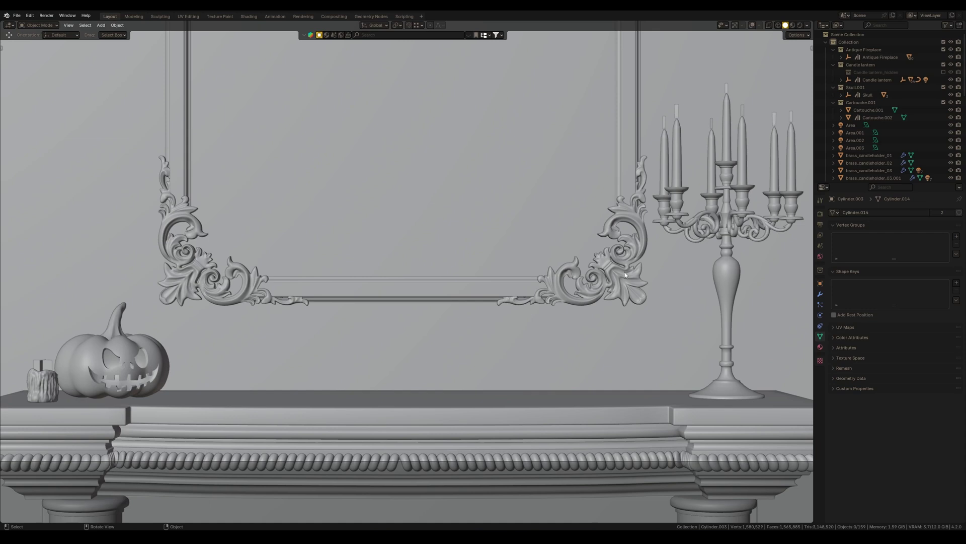
pyautogui.scroll(-3, 625, 275)
pyautogui.scroll(1, 625, 276)
pyautogui.scroll(1, 624, 277)
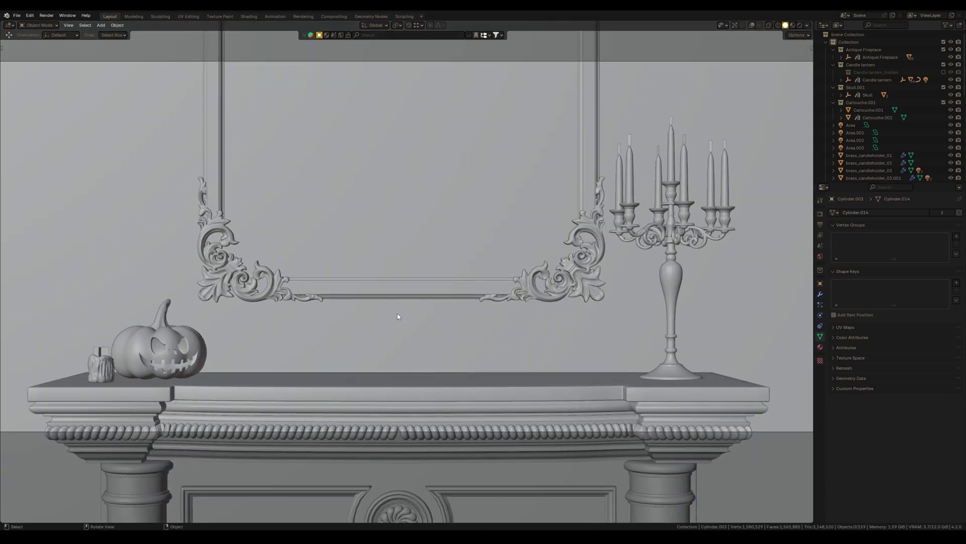
# Step: Start an F12 render of the mantel camera view in the Rendering workspace
pyautogui.click(303, 16)
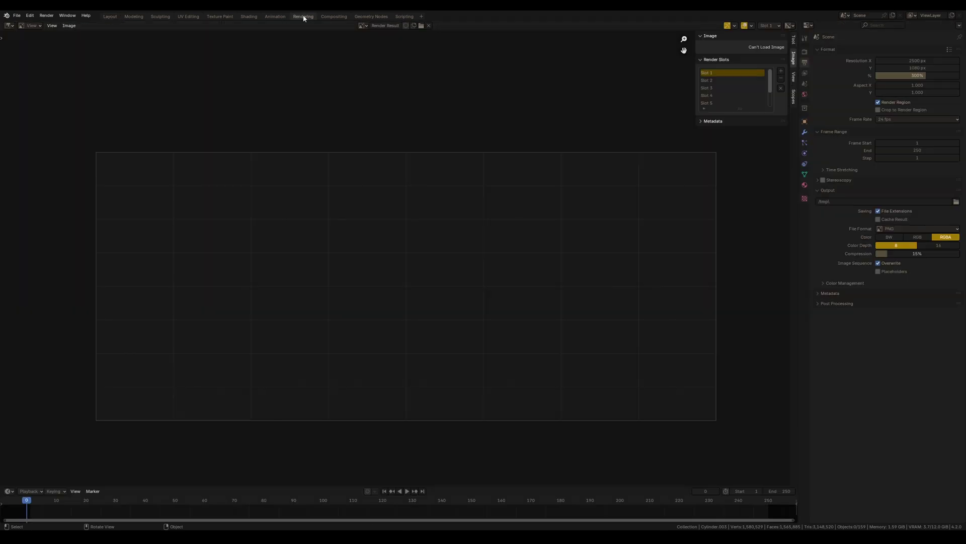
pyautogui.press('F12')
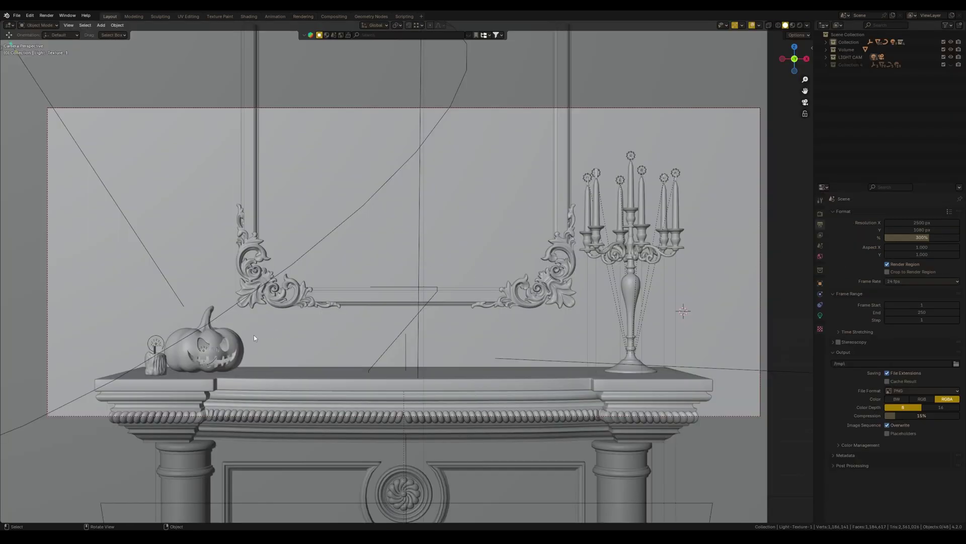
# Step: Select the pumpkin, start a second F12 render, and watch its progress in Rendering
pyautogui.click(252, 336)
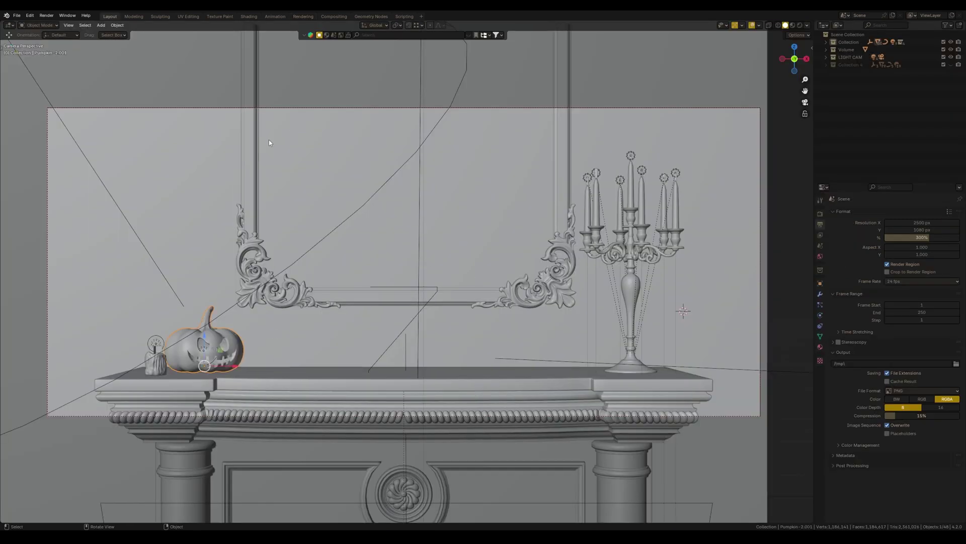
pyautogui.press('F12')
pyautogui.click(302, 17)
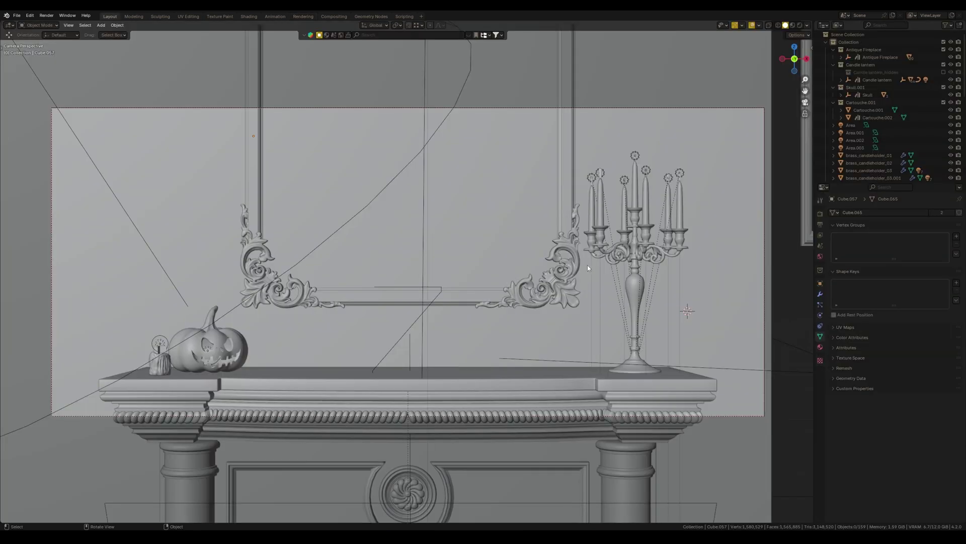
pyautogui.moveTo(588, 264)
pyautogui.mouseDown(button='middle')
pyautogui.moveTo(506, 317)
pyautogui.moveTo(501, 342)
pyautogui.moveTo(502, 267)
pyautogui.moveTo(630, 262)
pyautogui.moveTo(513, 269)
pyautogui.mouseUp(button='middle')
pyautogui.scroll(2, 630, 263)
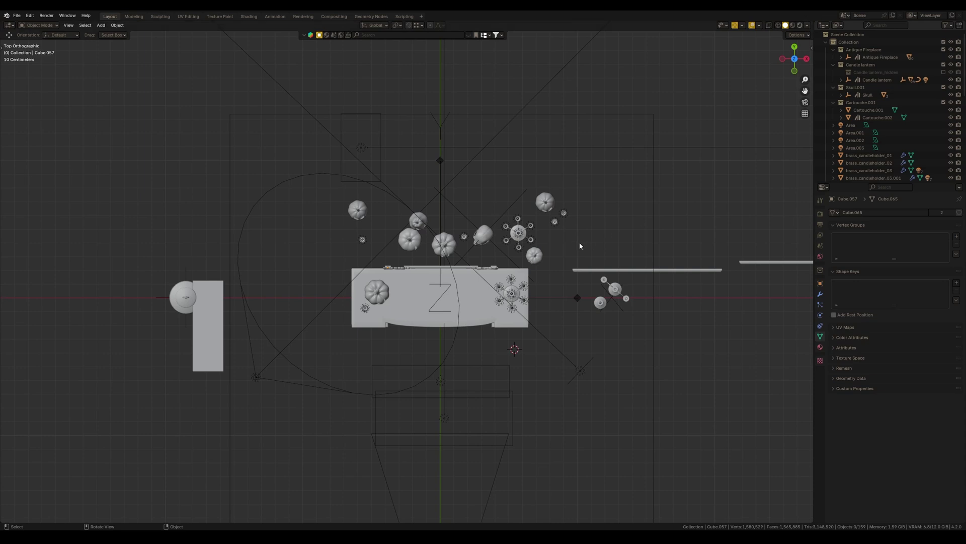
# Step: Switch to Rendered shading and enable Viewport Denoise in Render Properties
pyautogui.press('z')
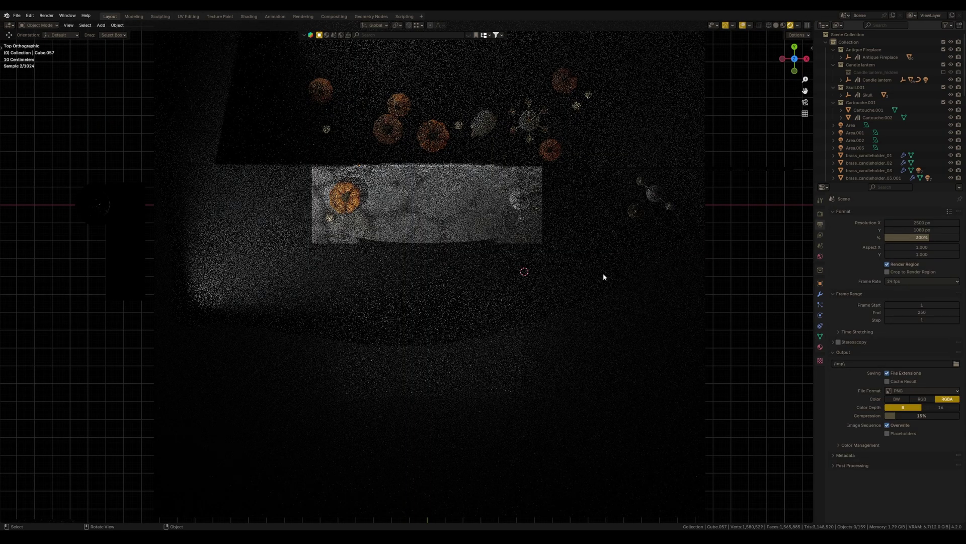
pyautogui.keyDown('shift'); pyautogui.moveTo(596, 313); pyautogui.dragTo(592, 382, button='middle'); pyautogui.keyUp('shift')
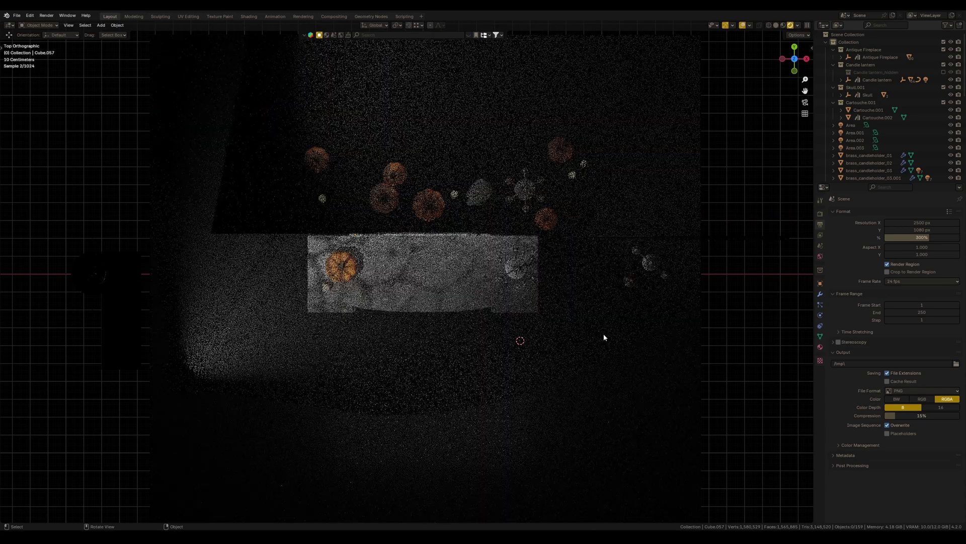
pyautogui.moveTo(415, 217)
pyautogui.mouseDown(button='middle')
pyautogui.moveTo(529, 340)
pyautogui.moveTo(680, 264)
pyautogui.mouseUp(button='middle')
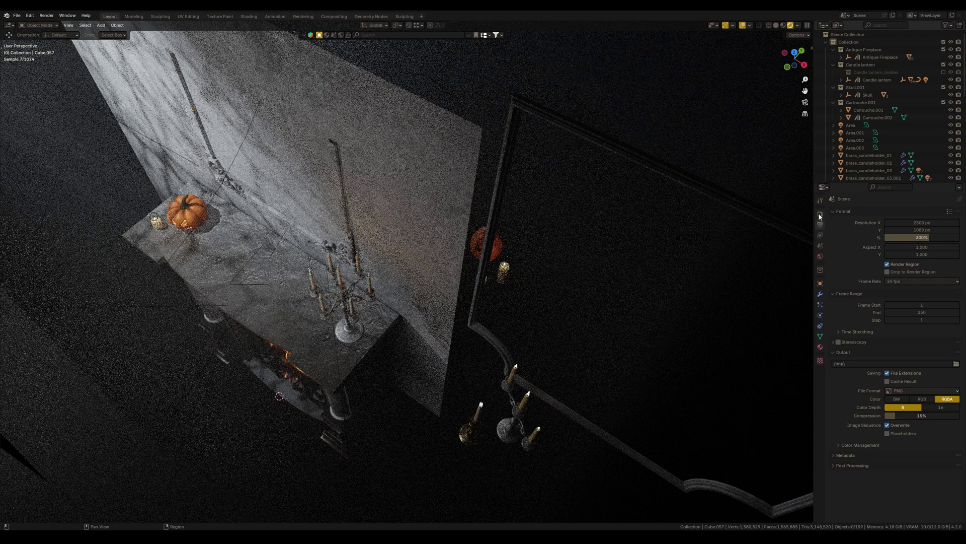
pyautogui.click(820, 215)
pyautogui.click(844, 302)
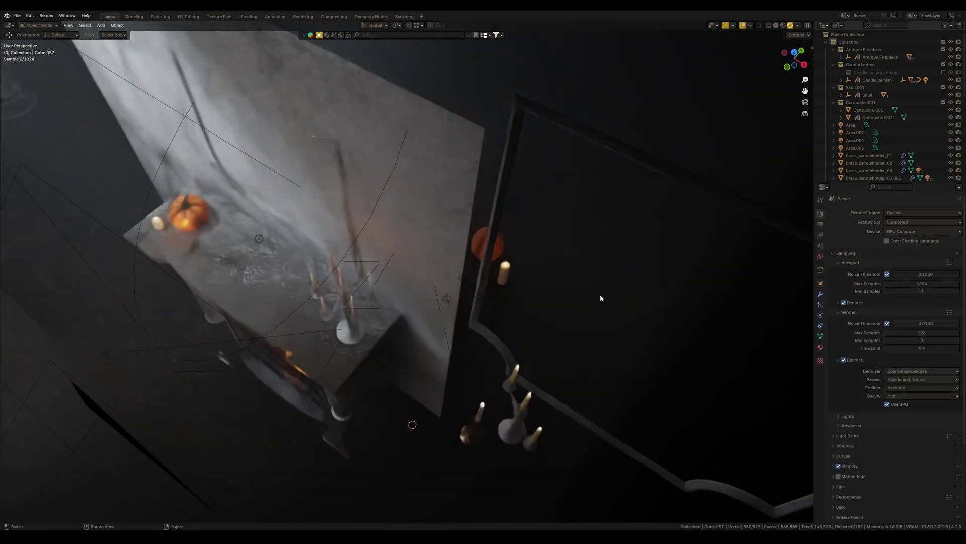
pyautogui.moveTo(692, 315); pyautogui.dragTo(593, 294, button='middle')
pyautogui.scroll(3, 606, 288)
# Step: Check the fireplace scene from top and camera views, selecting the candleholder and volume cube
pyautogui.moveTo(600, 234); pyautogui.dragTo(576, 272, button='middle')
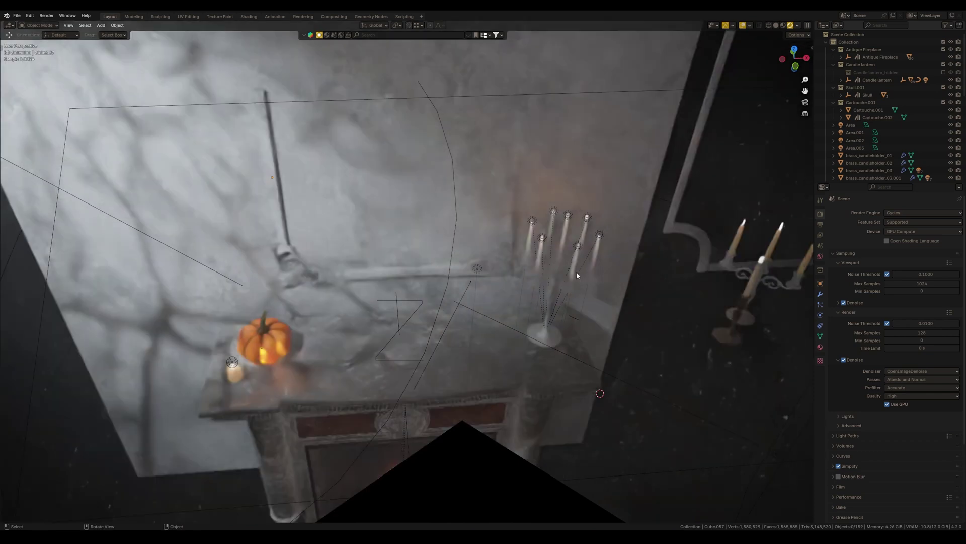
pyautogui.press('`')
pyautogui.click(568, 161)
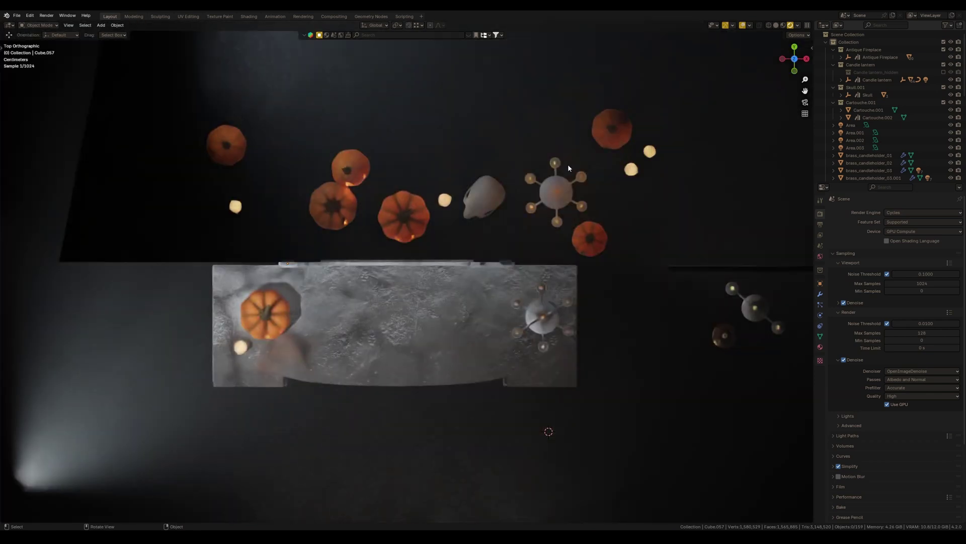
pyautogui.click(569, 196)
pyautogui.scroll(-3, 572, 230)
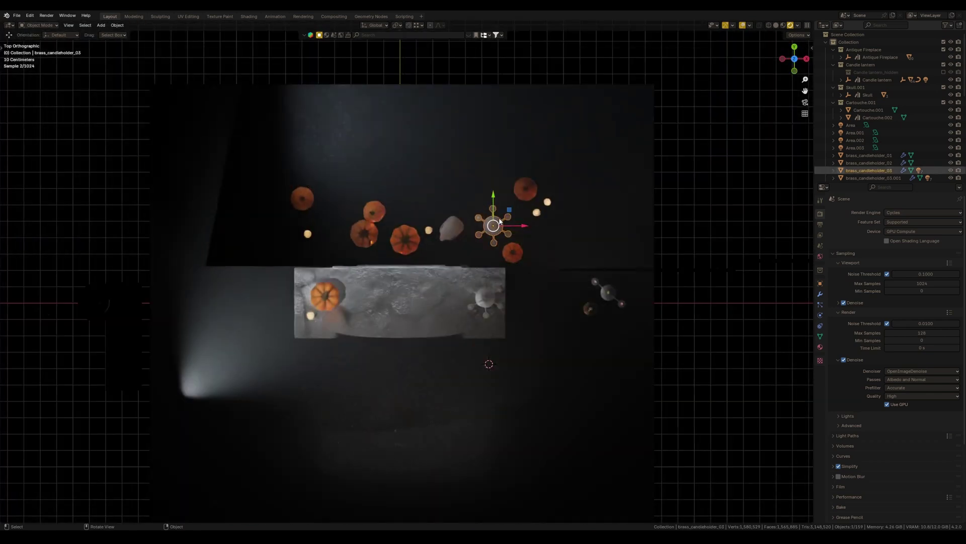
pyautogui.press('KP_0')
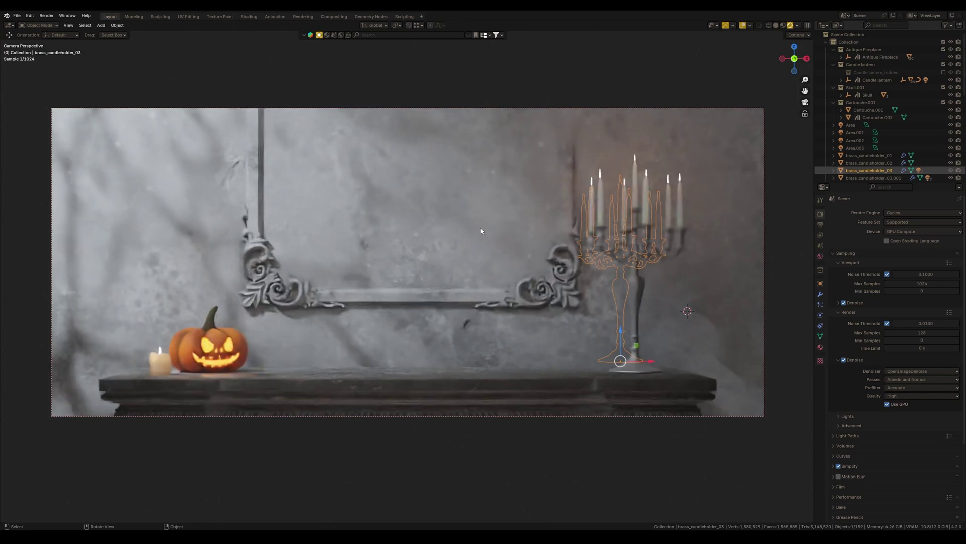
pyautogui.press('KP_7')
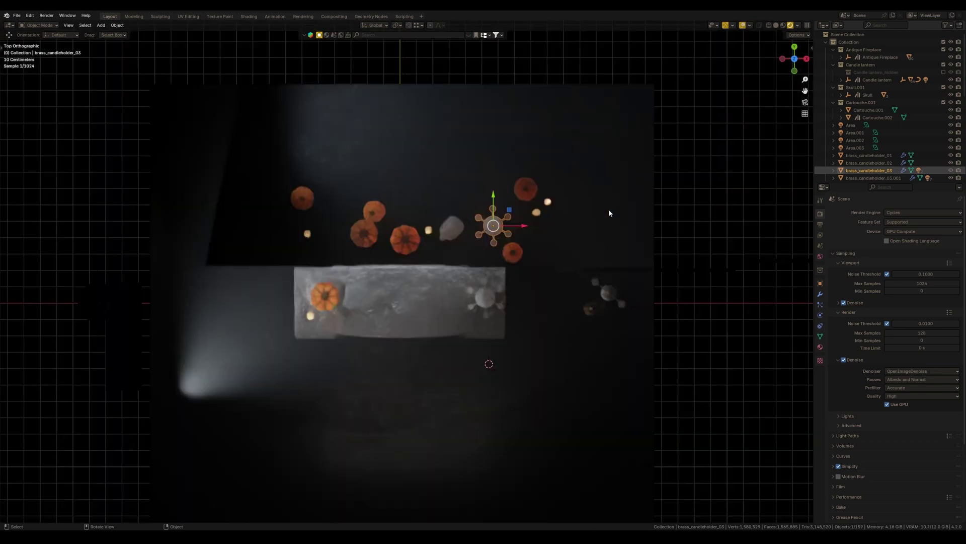
pyautogui.moveTo(579, 251); pyautogui.dragTo(721, 187, button='middle')
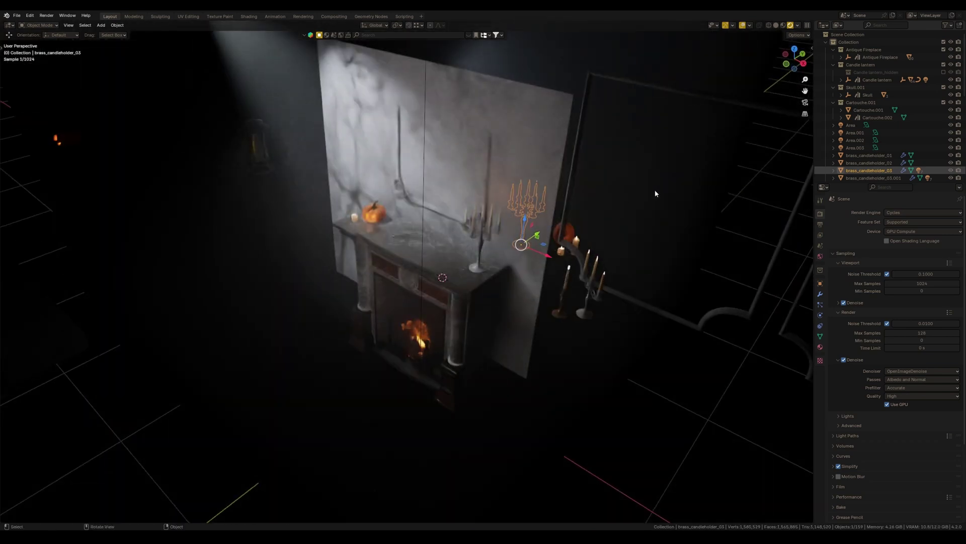
pyautogui.click(725, 183)
pyautogui.moveTo(721, 189)
pyautogui.mouseDown(button='middle')
pyautogui.moveTo(648, 285)
pyautogui.moveTo(605, 264)
pyautogui.moveTo(486, 281)
pyautogui.moveTo(519, 274)
pyautogui.mouseUp(button='middle')
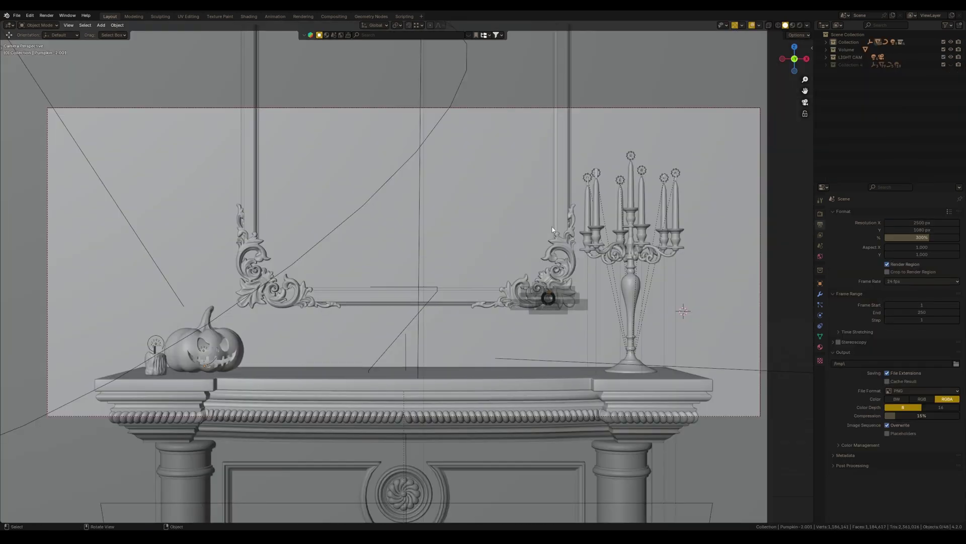
pyautogui.press('KP_7')
pyautogui.scroll(-2, 542, 166)
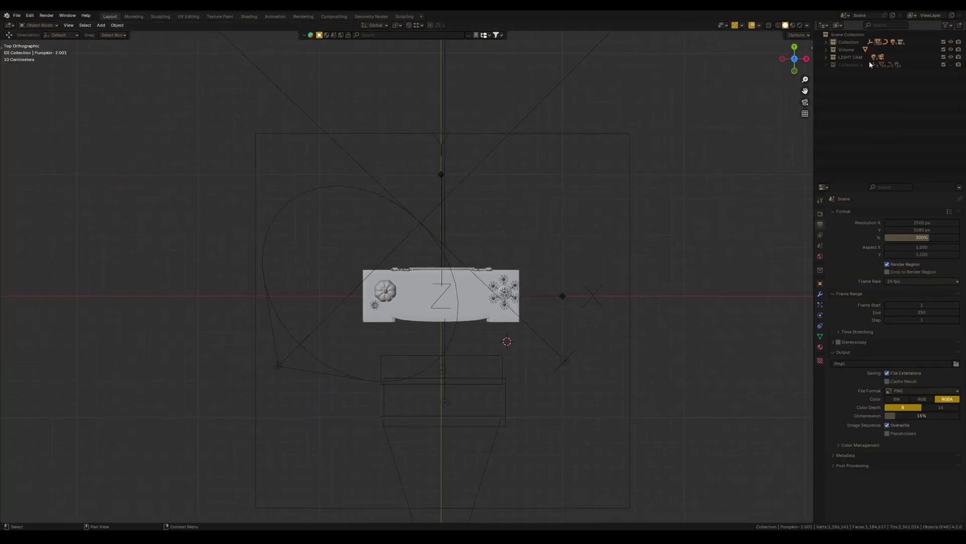
# Step: Toggle Outliner collection visibility so the LIGHT CAM collection is shown
pyautogui.click(950, 65)
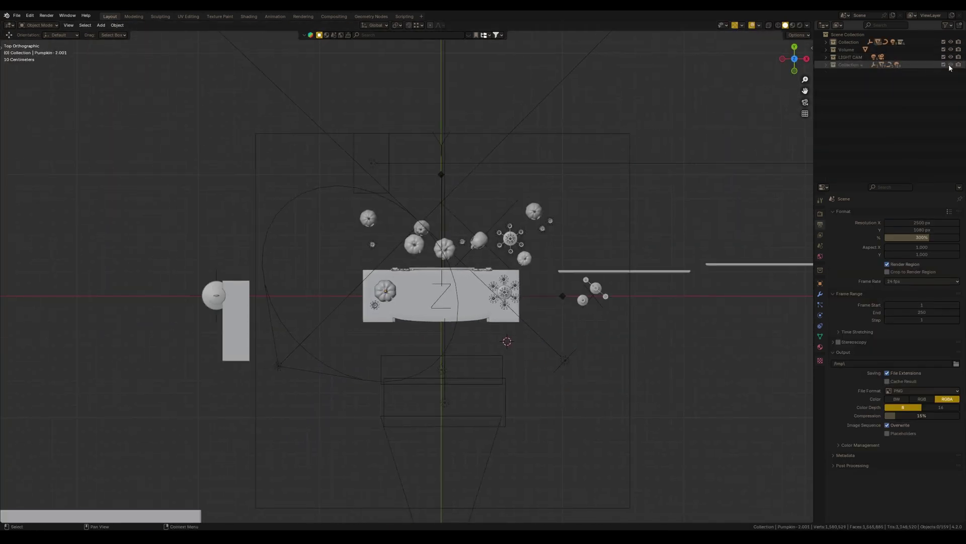
pyautogui.click(950, 65)
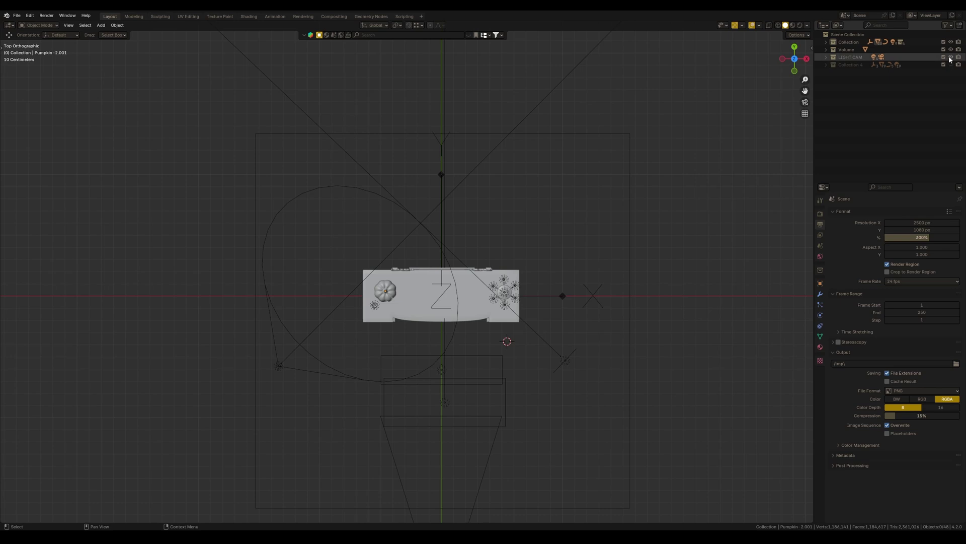
pyautogui.click(951, 57)
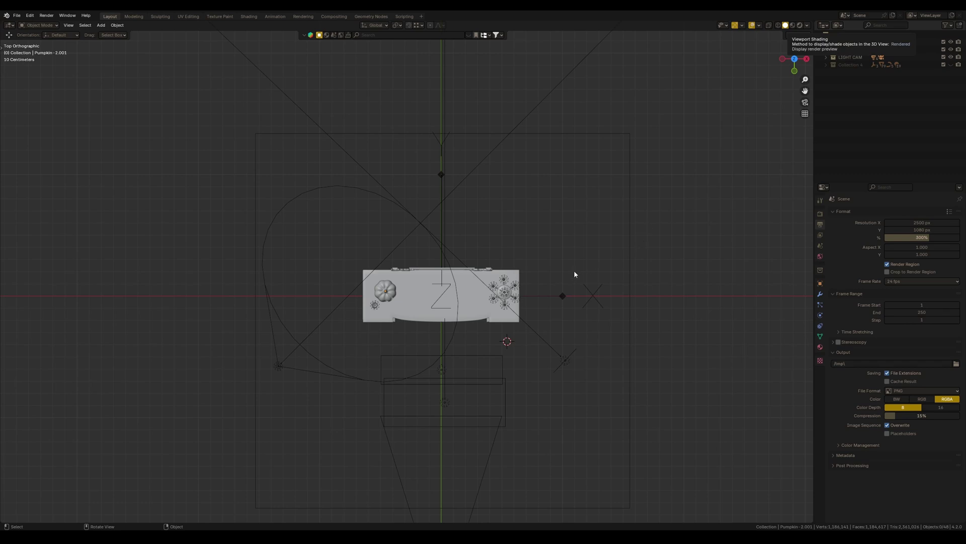
# Step: Preview the mantel in Rendered shading with Viewport Denoise, viewed through the camera
pyautogui.press('z')
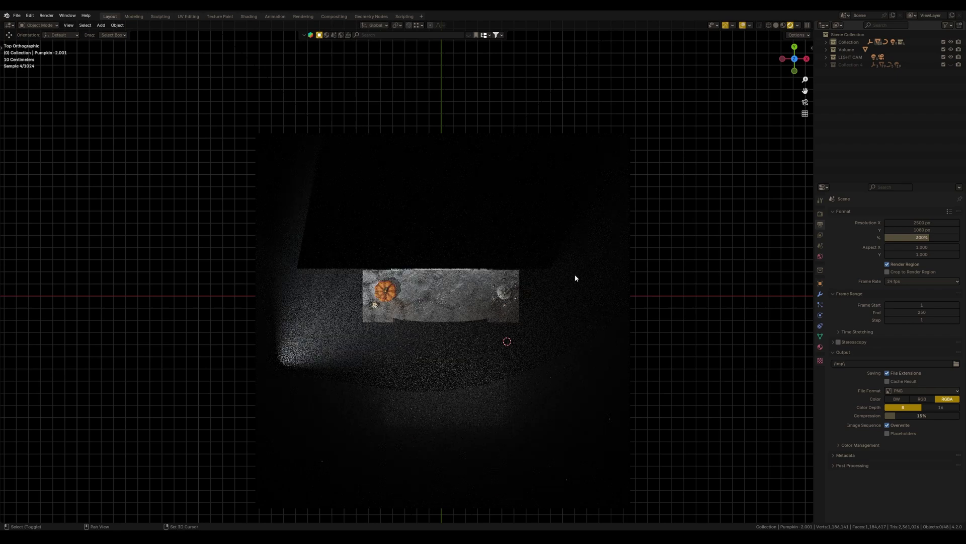
pyautogui.moveTo(578, 263)
pyautogui.mouseDown(button='middle')
pyautogui.moveTo(551, 220)
pyautogui.moveTo(574, 321)
pyautogui.mouseUp(button='middle')
pyautogui.click(821, 213)
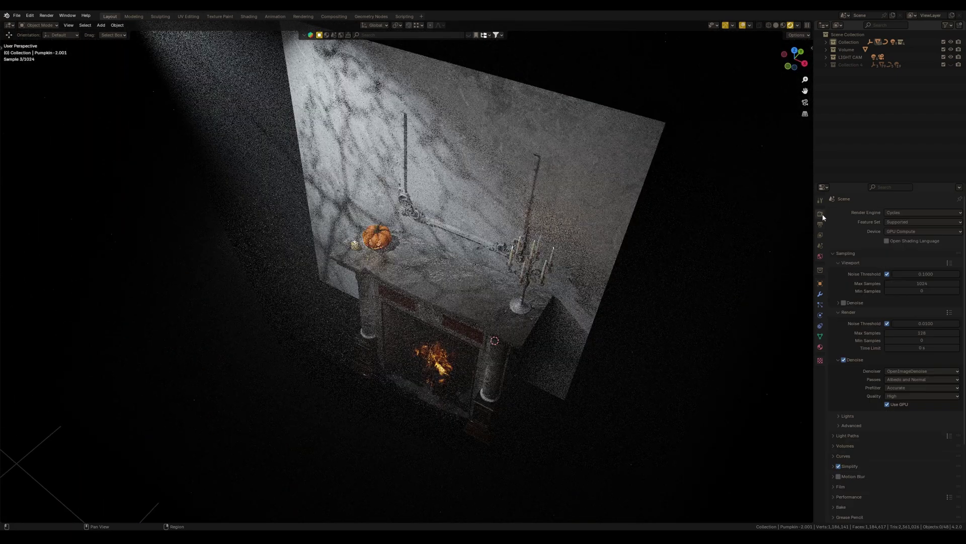
pyautogui.click(843, 303)
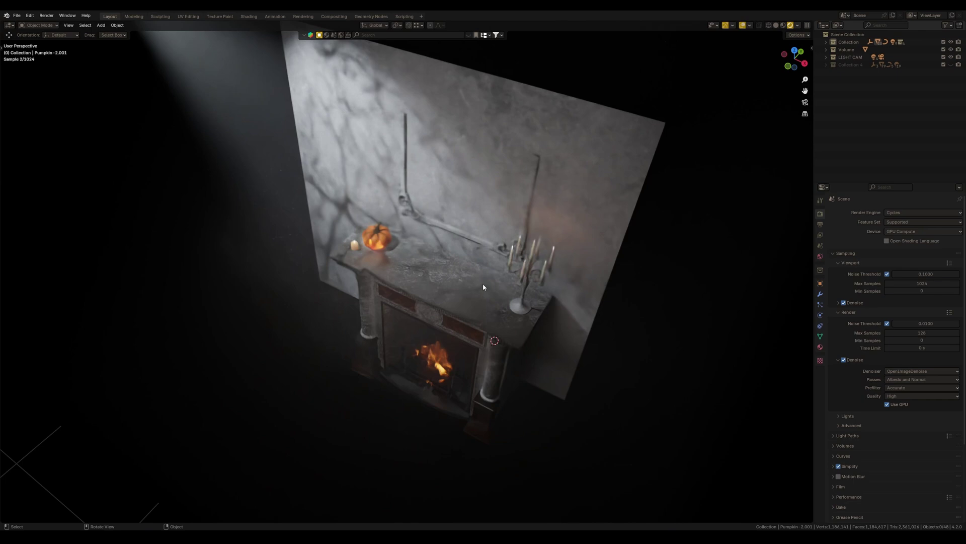
pyautogui.scroll(2, 489, 287)
pyautogui.scroll(3, 520, 276)
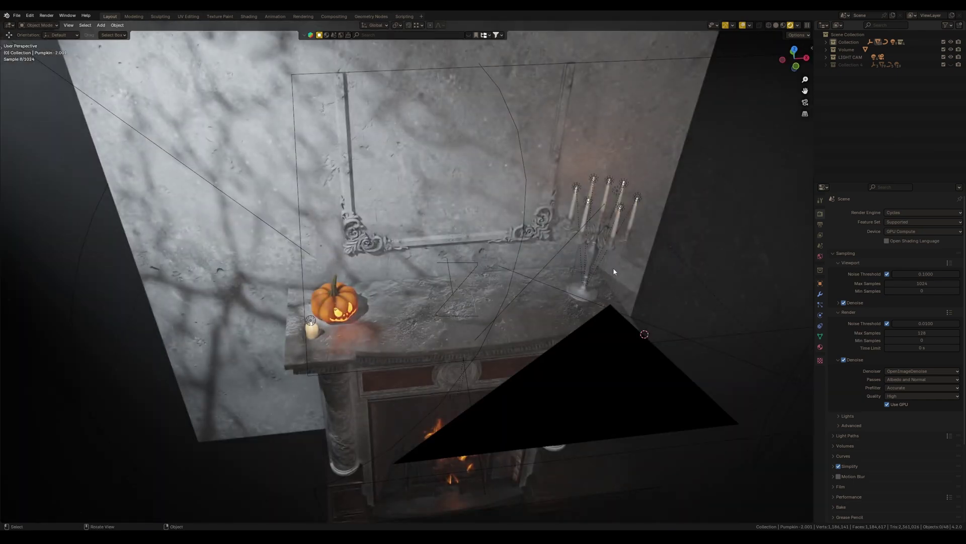
pyautogui.press('KP_0')
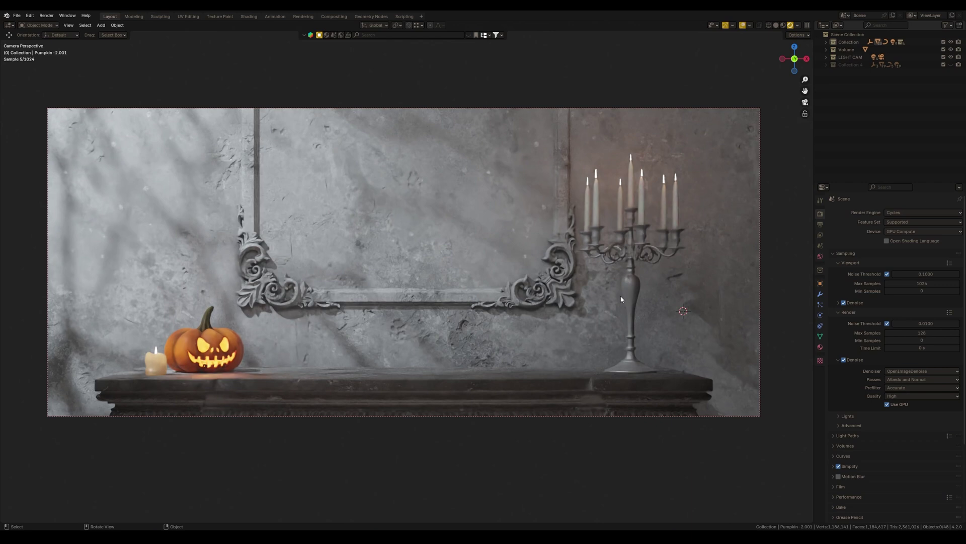
pyautogui.press('KP_7')
pyautogui.scroll(-2, 622, 250)
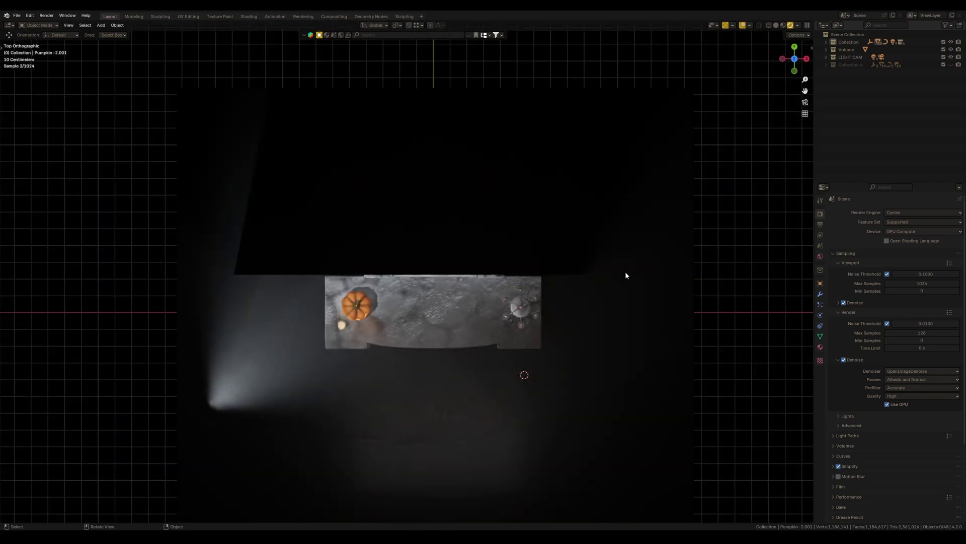
pyautogui.scroll(1, 626, 271)
pyautogui.scroll(1, 625, 271)
pyautogui.scroll(1, 618, 276)
pyautogui.press('KP_0')
pyautogui.scroll(1, 685, 153)
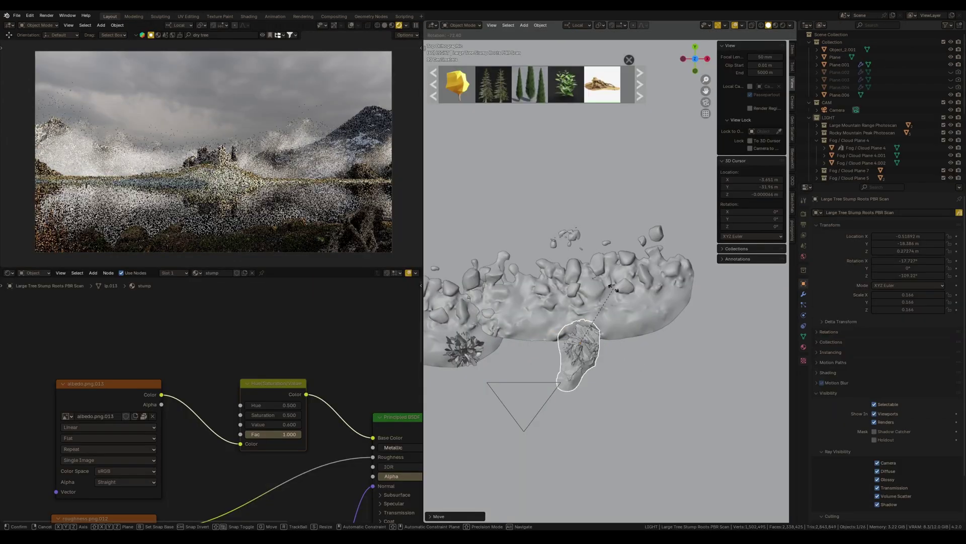
# Step: Place the tree stump and rotate it about the Z axis
pyautogui.click(575, 286)
pyautogui.press('r')
pyautogui.press('z')
pyautogui.moveTo(574, 303)
pyautogui.mouseDown(button='middle')
pyautogui.moveTo(578, 328)
pyautogui.moveTo(529, 325)
pyautogui.mouseUp(button='middle')
pyautogui.click(580, 330)
# Step: Select the Peashrub Bush and scale it to a new size
pyautogui.click(498, 313)
pyautogui.press('s')
pyautogui.click(520, 317)
pyautogui.moveTo(622, 307); pyautogui.dragTo(620, 324, button='middle')
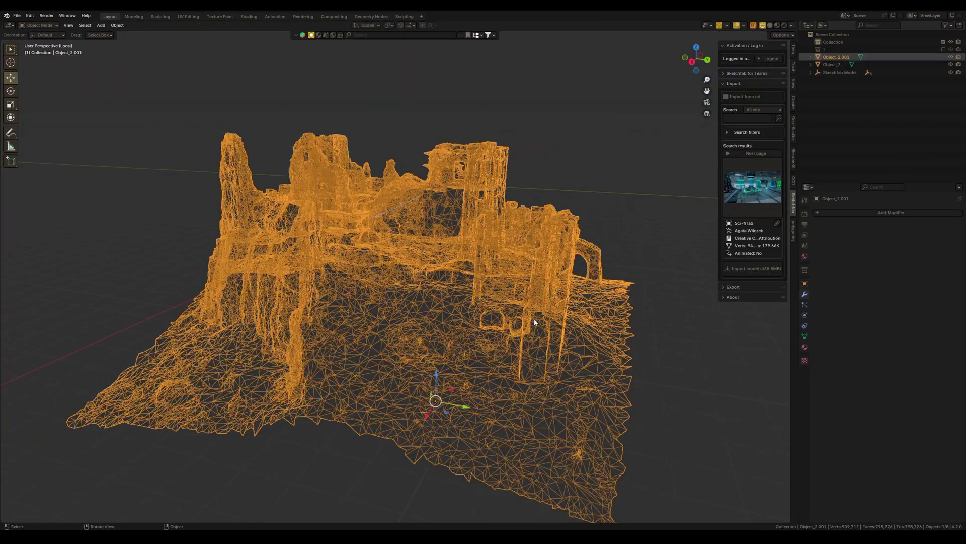
# Step: Add a Decimate modifier to the castle ruin and lower its ratio toward 0.28
pyautogui.moveTo(549, 304); pyautogui.dragTo(559, 302, button='middle')
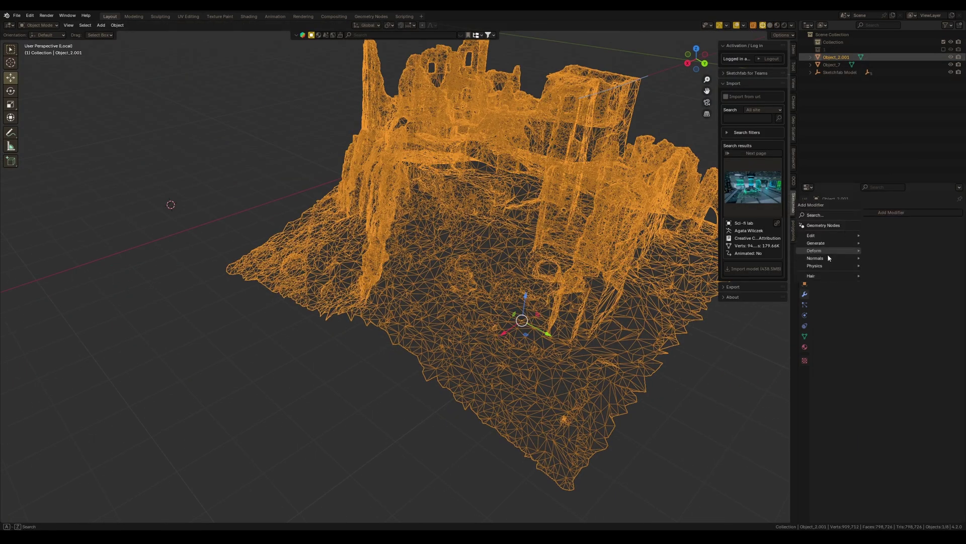
pyautogui.click(884, 274)
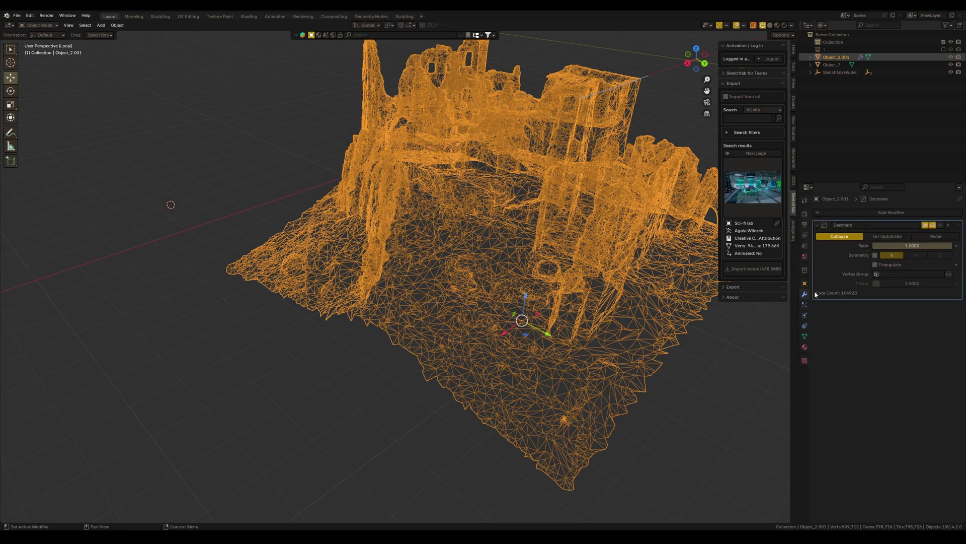
pyautogui.moveTo(529, 303); pyautogui.dragTo(498, 317, button='middle')
pyautogui.moveTo(903, 247); pyautogui.dragTo(869, 248)
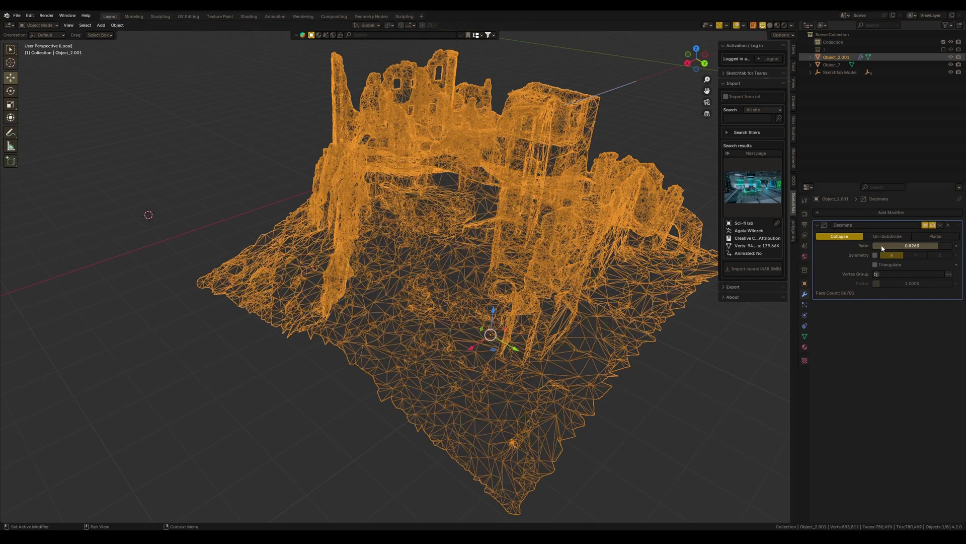
pyautogui.moveTo(462, 288); pyautogui.dragTo(490, 289)
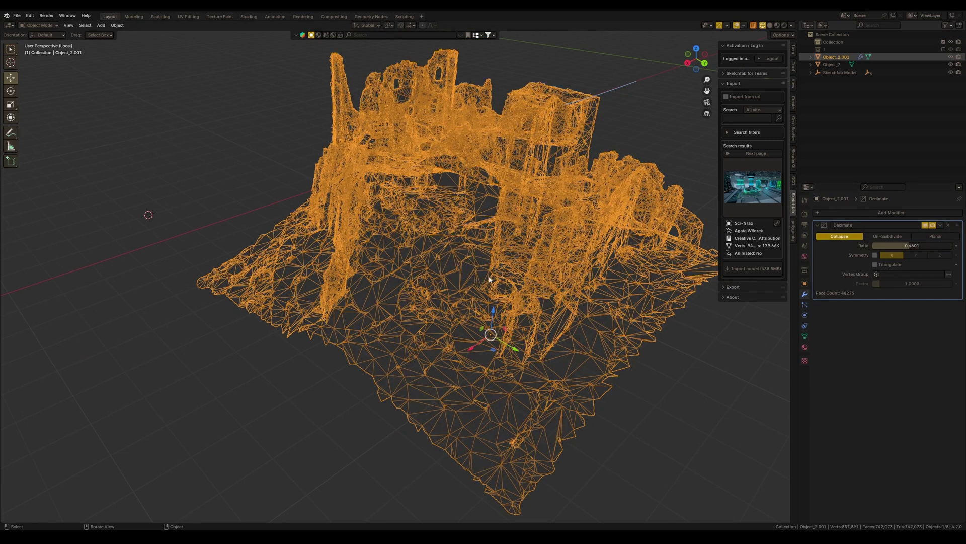
pyautogui.moveTo(514, 280)
pyautogui.mouseDown(button='middle')
pyautogui.moveTo(483, 302)
pyautogui.moveTo(580, 318)
pyautogui.mouseUp(button='middle')
# Step: Check the decimated castle in solid and rendered shading, nudging the ratio up slightly
pyautogui.hotkey('shift', 'z')
pyautogui.scroll(-2, 580, 318)
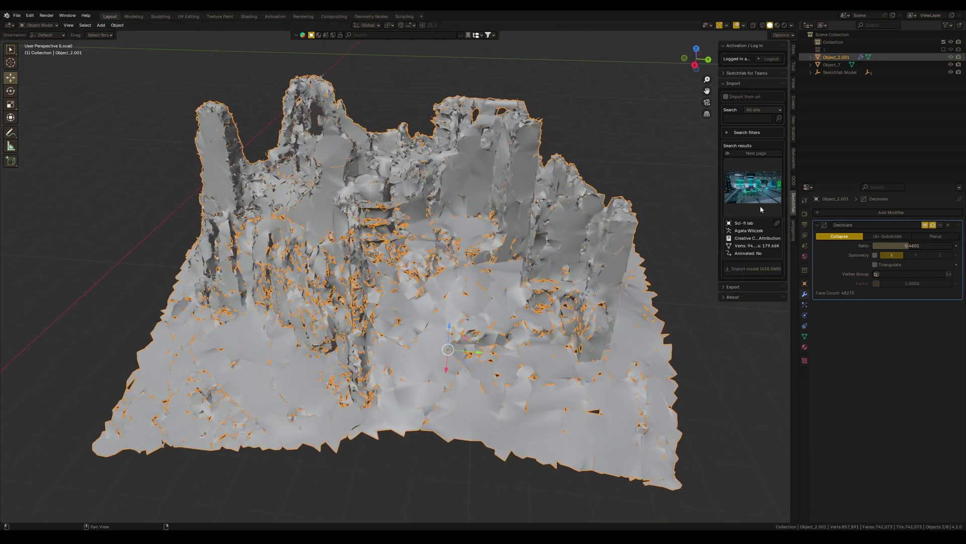
pyautogui.press('z')
pyautogui.scroll(3, 563, 354)
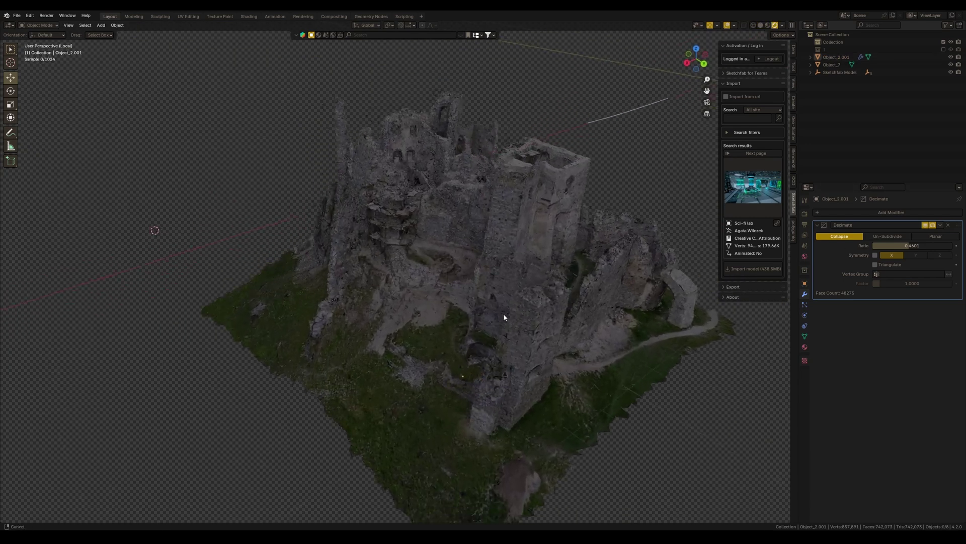
pyautogui.moveTo(562, 354)
pyautogui.mouseDown(button='middle')
pyautogui.moveTo(523, 346)
pyautogui.moveTo(610, 317)
pyautogui.mouseUp(button='middle')
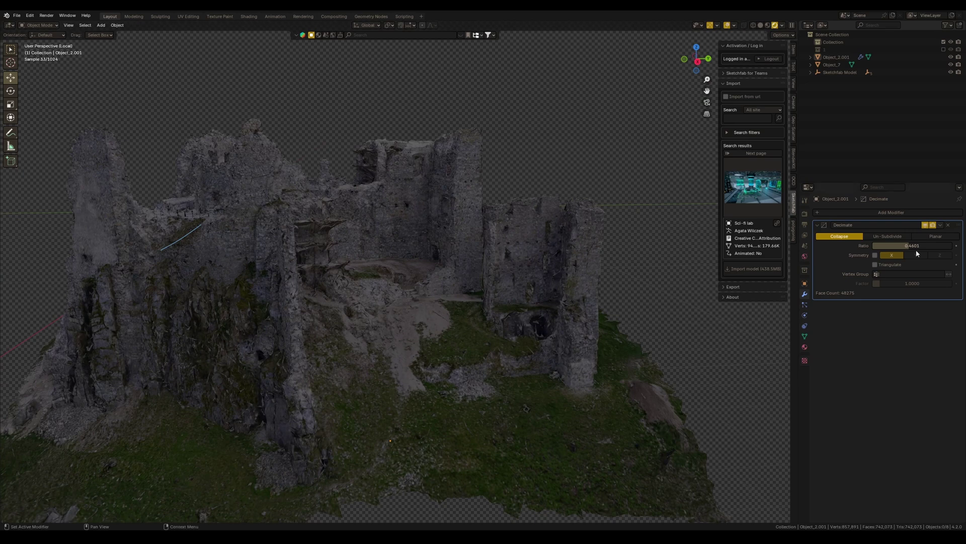
pyautogui.moveTo(928, 246); pyautogui.dragTo(933, 246)
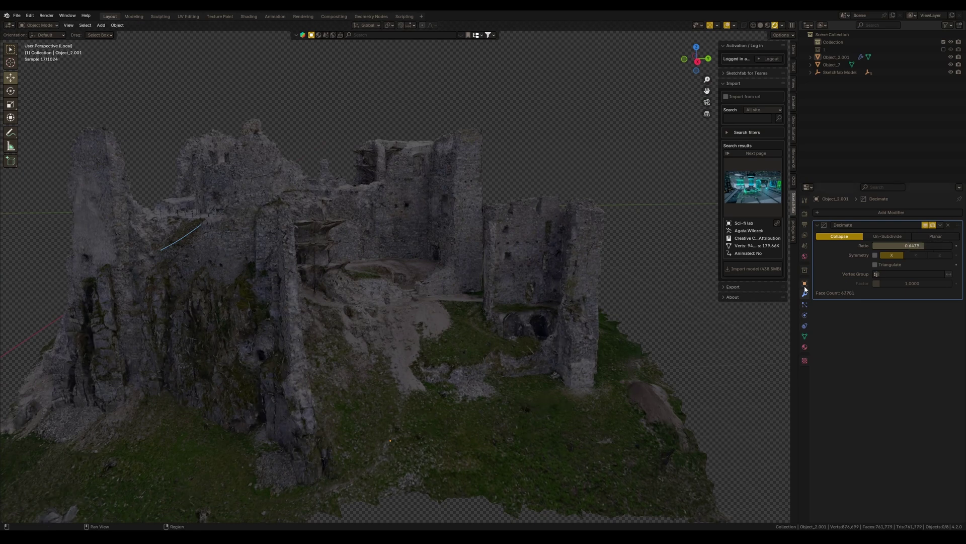
pyautogui.moveTo(566, 325)
pyautogui.mouseDown(button='middle')
pyautogui.moveTo(584, 311)
pyautogui.moveTo(645, 320)
pyautogui.moveTo(572, 356)
pyautogui.moveTo(592, 353)
pyautogui.mouseUp(button='middle')
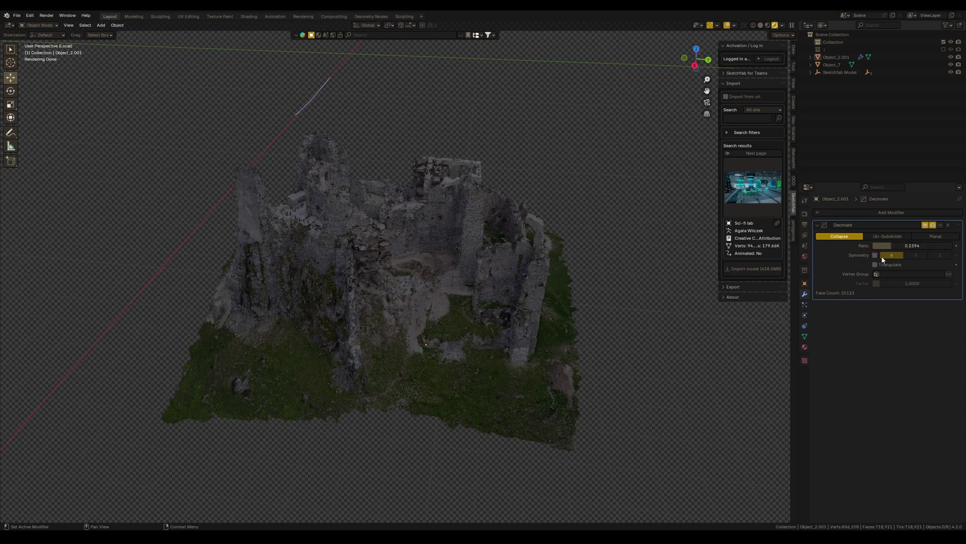
pyautogui.moveTo(540, 326)
pyautogui.mouseDown(button='middle')
pyautogui.moveTo(558, 368)
pyautogui.moveTo(554, 433)
pyautogui.moveTo(525, 355)
pyautogui.moveTo(608, 307)
pyautogui.moveTo(555, 369)
pyautogui.moveTo(618, 330)
pyautogui.mouseUp(button='middle')
# Step: Select the castle ruin object and copy it
pyautogui.click(494, 328)
pyautogui.moveTo(496, 324); pyautogui.dragTo(460, 317, button='middle')
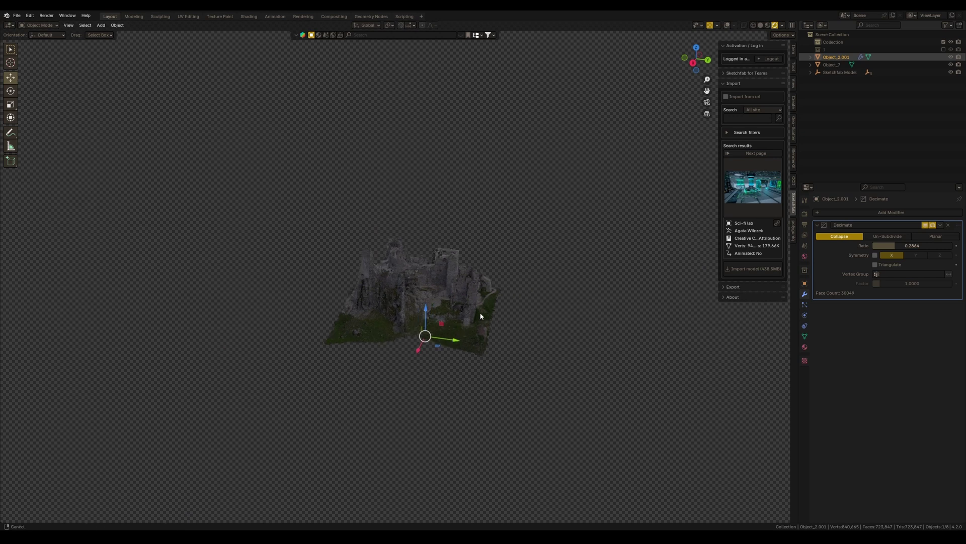
pyautogui.rightClick(457, 319)
pyautogui.click(468, 329)
pyautogui.moveTo(457, 319); pyautogui.dragTo(466, 329, button='middle')
# Step: Paste the copied castle ruin into the lakeside landscape scene, viewed from above
pyautogui.hotkey('alt', 'Tab')
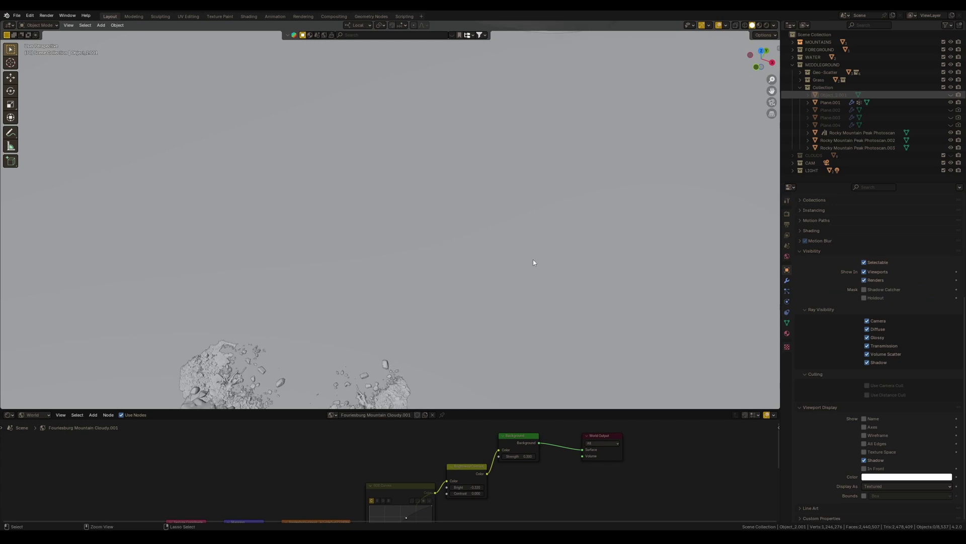
pyautogui.moveTo(533, 252)
pyautogui.mouseDown(button='middle')
pyautogui.moveTo(530, 342)
pyautogui.moveTo(511, 292)
pyautogui.mouseUp(button='middle')
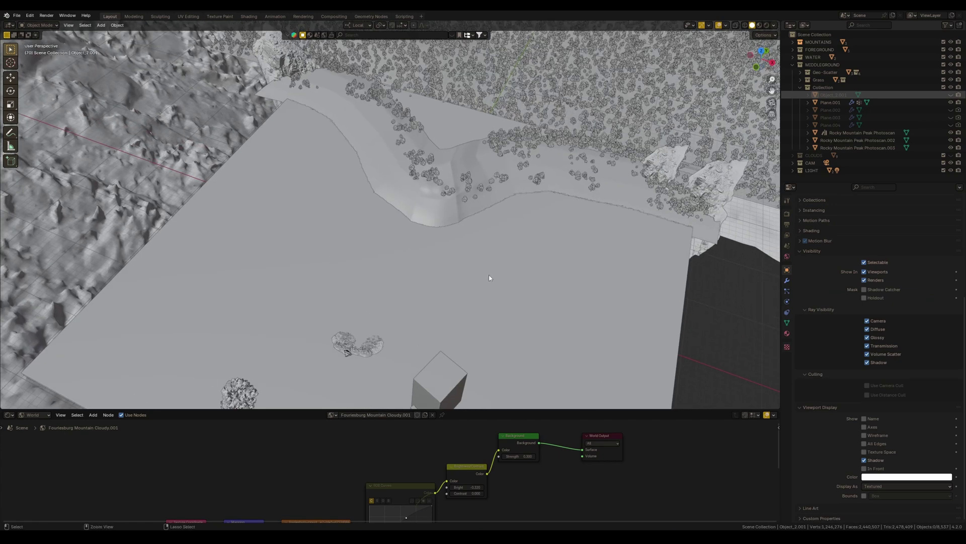
pyautogui.hotkey('ctrl', 'v')
pyautogui.press('KP_7')
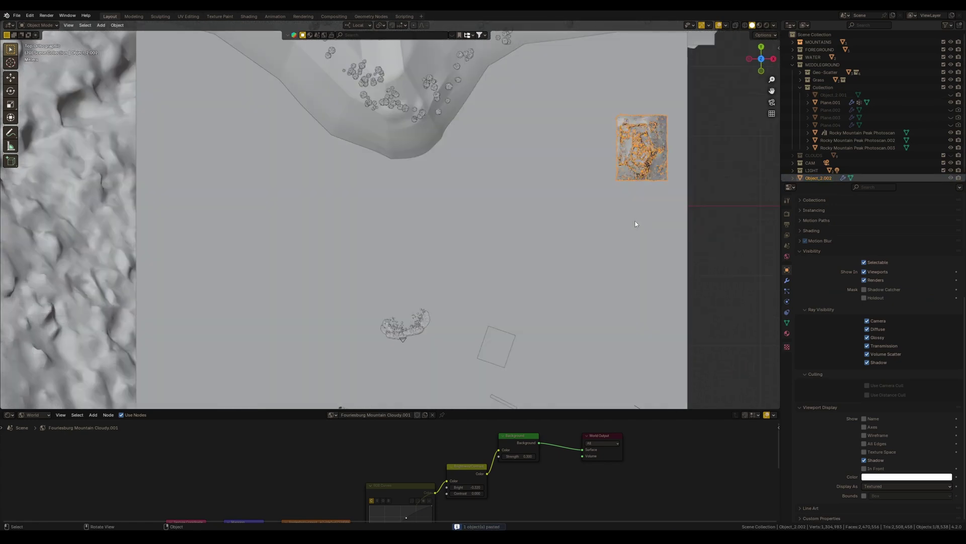
pyautogui.scroll(-2, 604, 227)
pyautogui.keyDown('shift'); pyautogui.moveTo(574, 226); pyautogui.dragTo(589, 257, button='middle'); pyautogui.keyUp('shift')
# Step: Move the castle into the valley, rotate it, and lower it onto the hill in camera view
pyautogui.press('g')
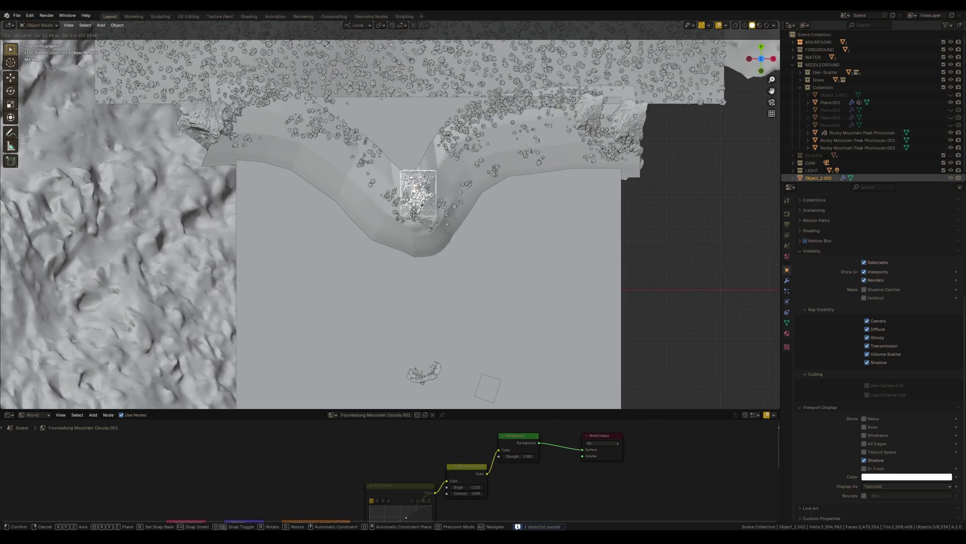
pyautogui.click(442, 219)
pyautogui.scroll(3, 483, 249)
pyautogui.scroll(1, 501, 257)
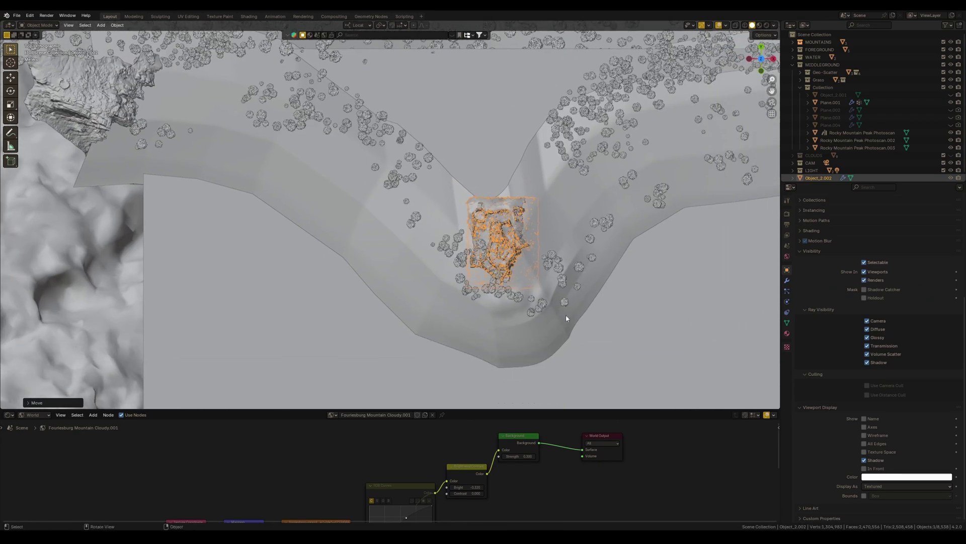
pyautogui.press('r')
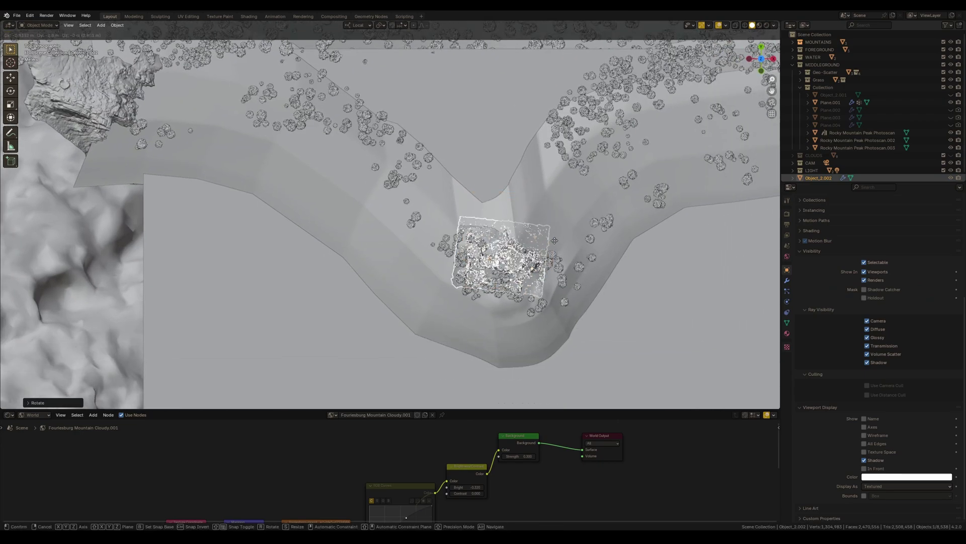
pyautogui.click(564, 228)
pyautogui.press('KP_0')
pyautogui.scroll(2, 472, 203)
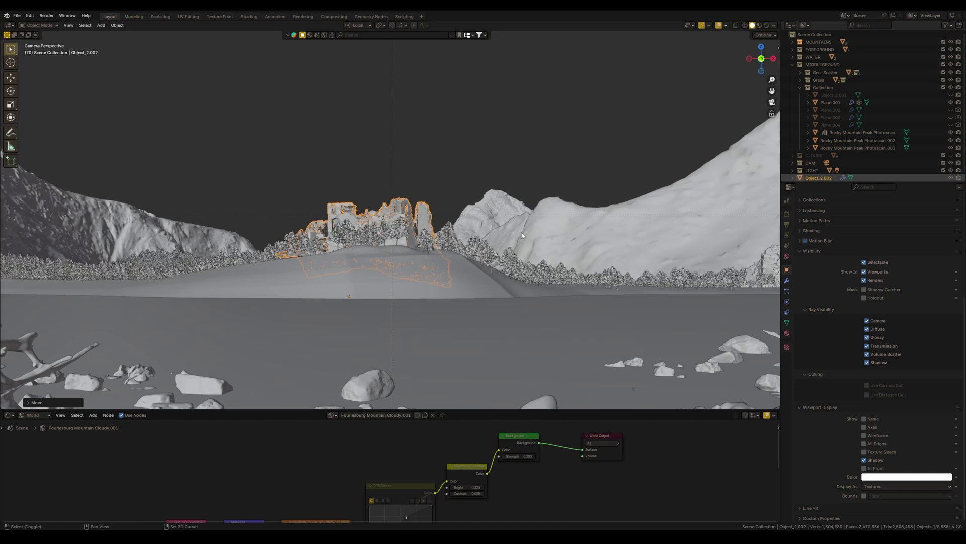
pyautogui.scroll(2, 471, 204)
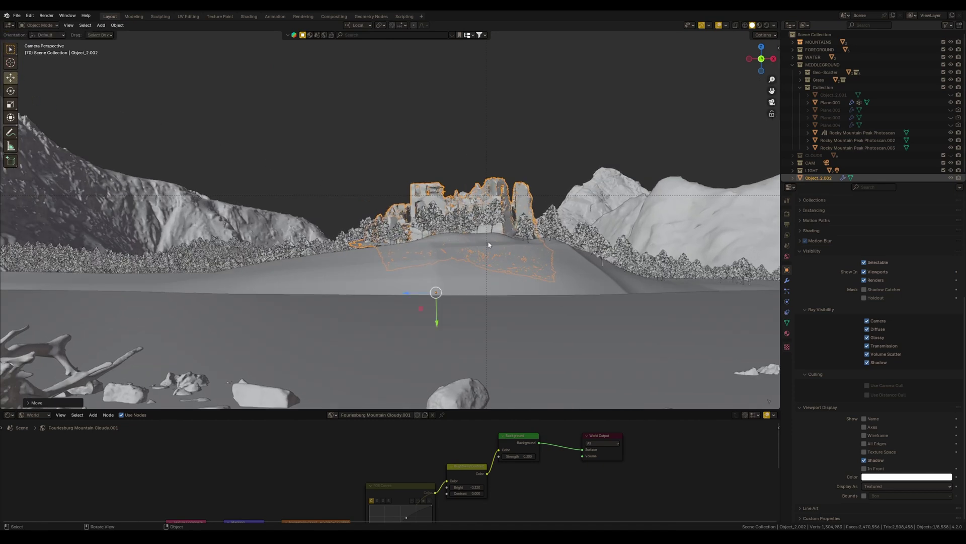
pyautogui.click(437, 320)
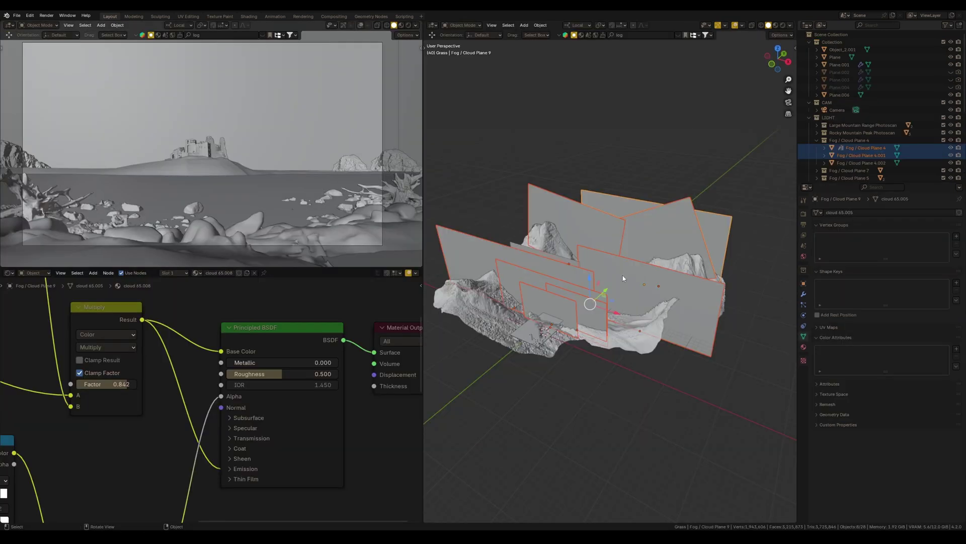
pyautogui.press('m')
# Step: Put the fog planes in a new CLOUDS collection and hide it
pyautogui.click(602, 299)
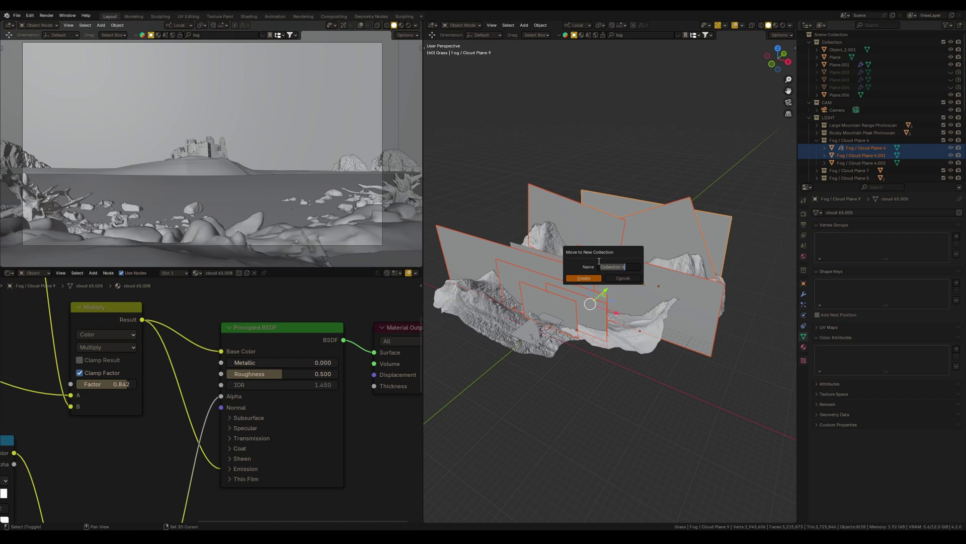
pyautogui.click(584, 278)
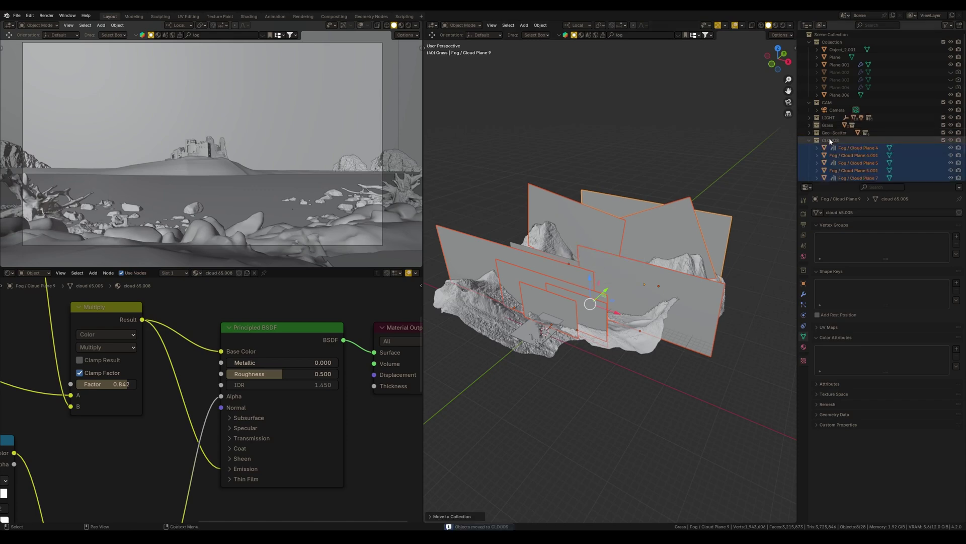
pyautogui.click(818, 139)
# Step: Raise a soft bump in the ground plane by moving a vertex with proportional editing
pyautogui.click(544, 284)
pyautogui.press('m')
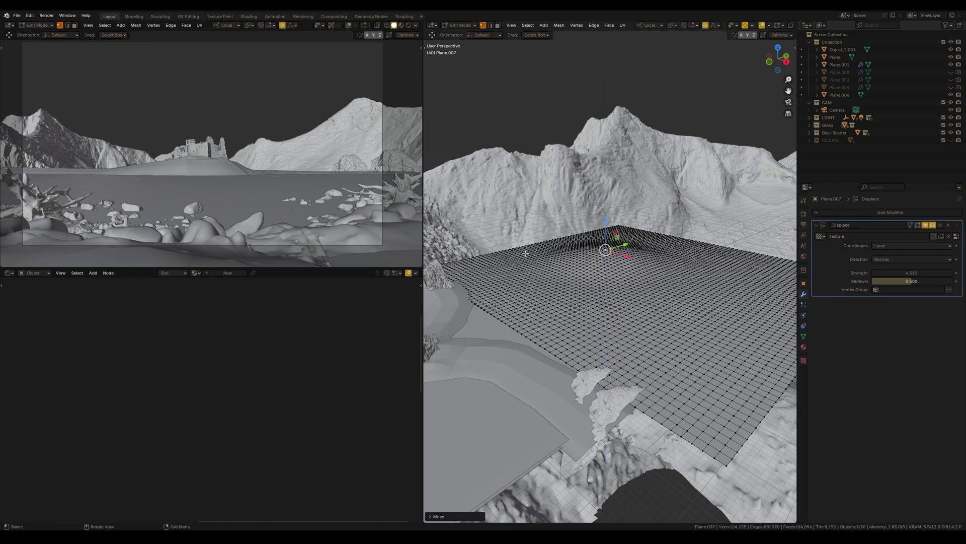
pyautogui.moveTo(525, 230); pyautogui.dragTo(617, 216)
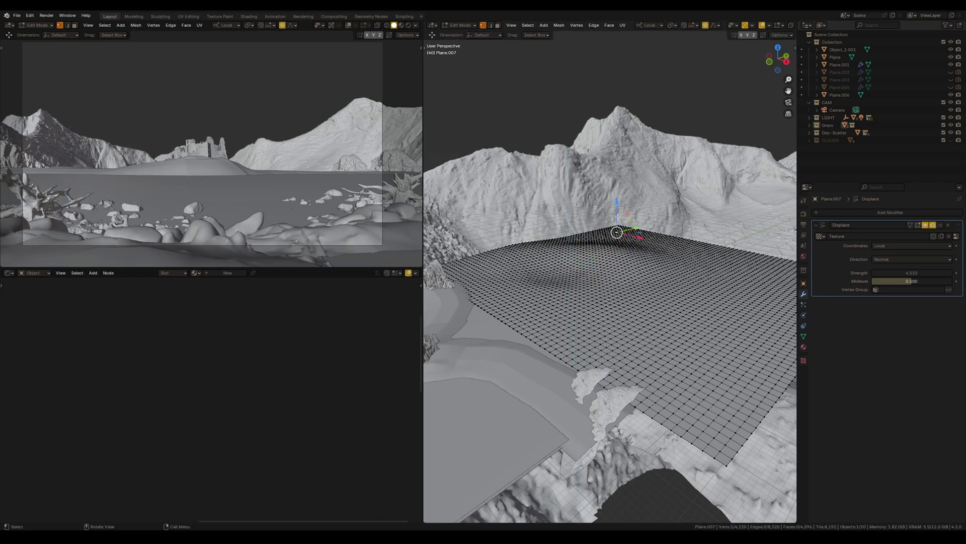
pyautogui.click(617, 210)
pyautogui.moveTo(627, 227); pyautogui.dragTo(693, 236, button='middle')
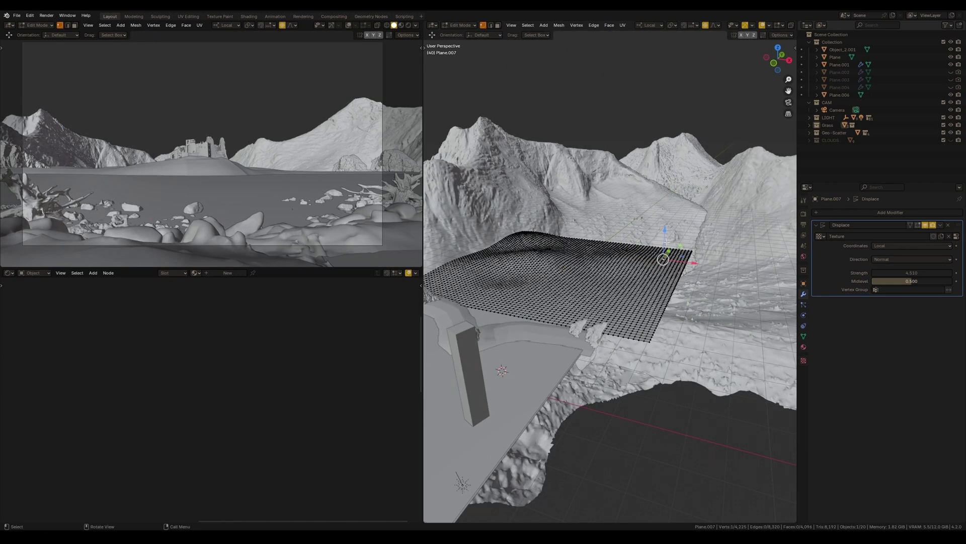
pyautogui.moveTo(691, 236); pyautogui.dragTo(653, 249)
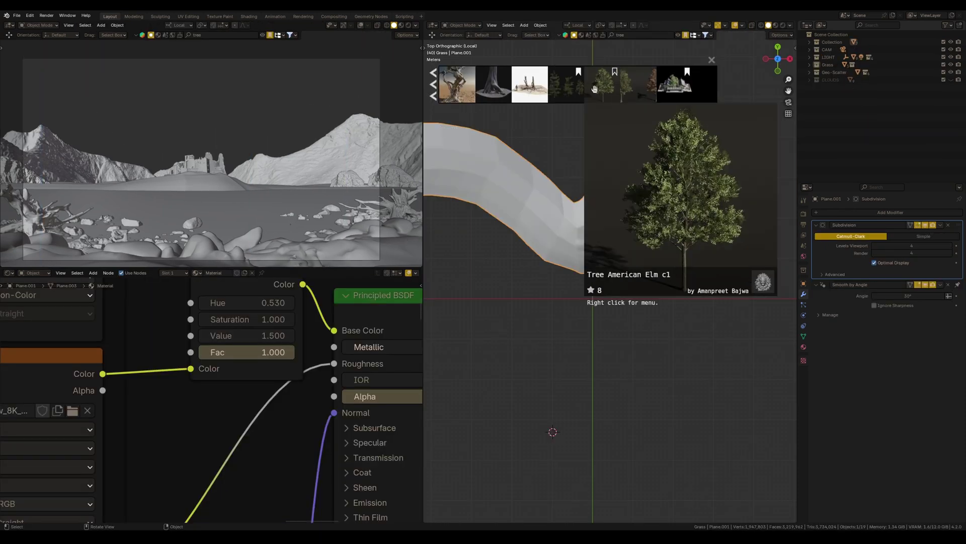
# Step: Drag the Tree American Elm c1 asset into the viewport and view it in Rendered shading
pyautogui.moveTo(658, 86); pyautogui.dragTo(574, 415)
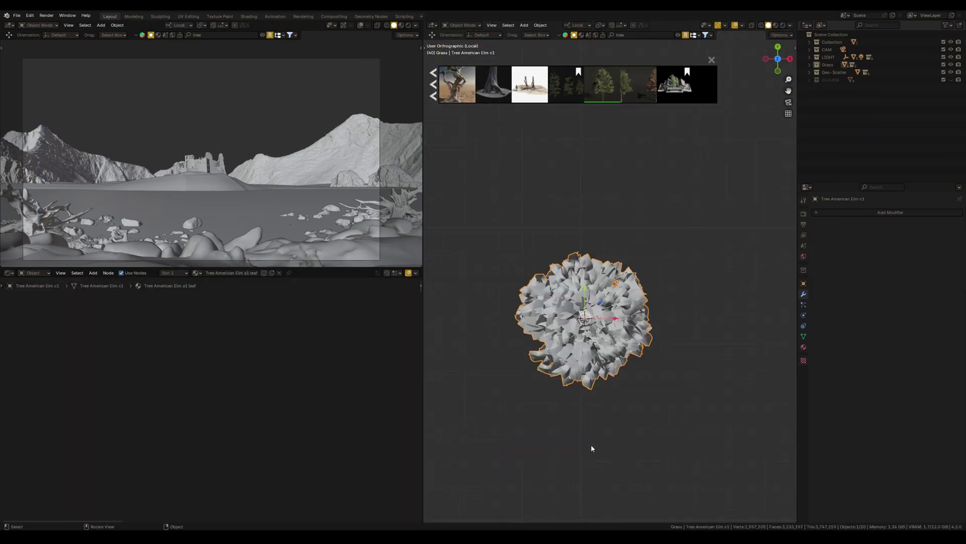
pyautogui.moveTo(571, 417); pyautogui.dragTo(551, 355, button='middle')
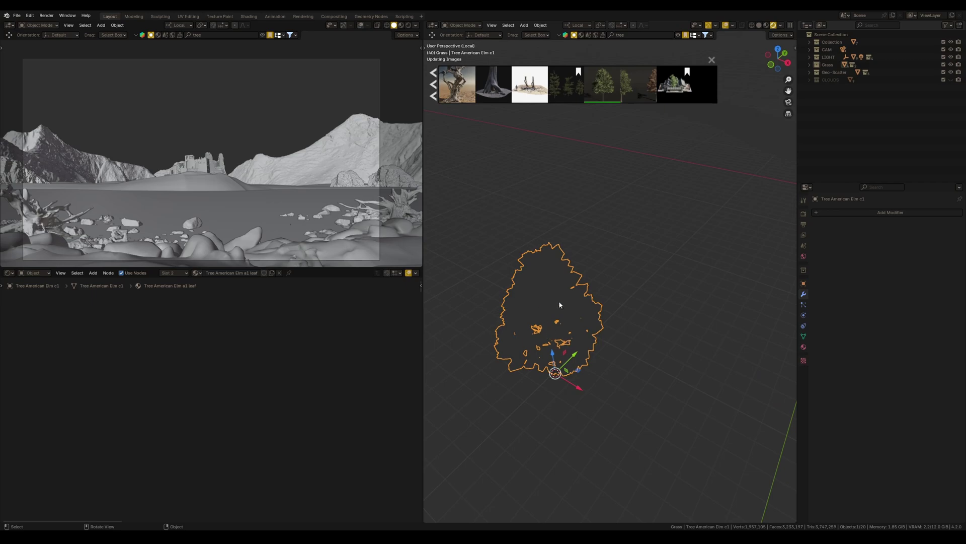
pyautogui.press('z')
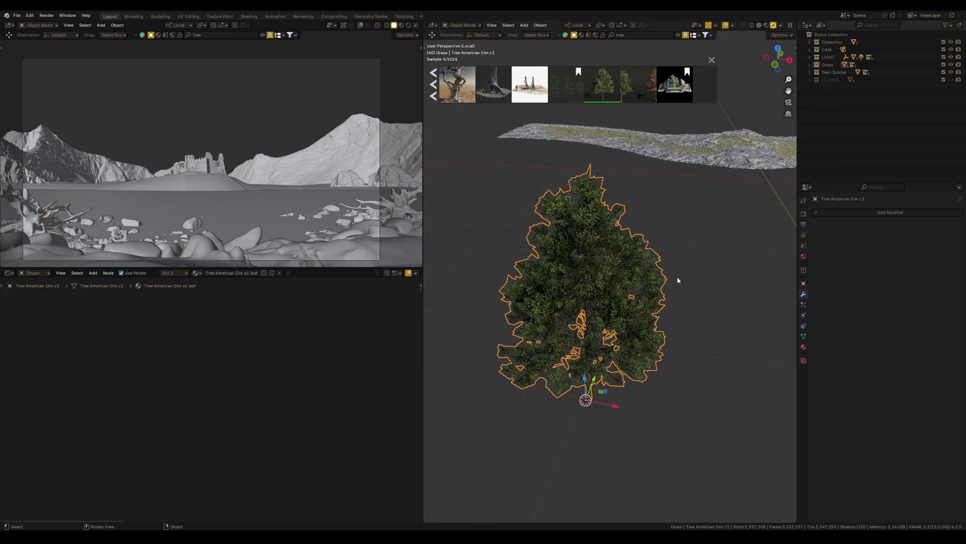
pyautogui.moveTo(589, 280); pyautogui.dragTo(595, 311, button='middle')
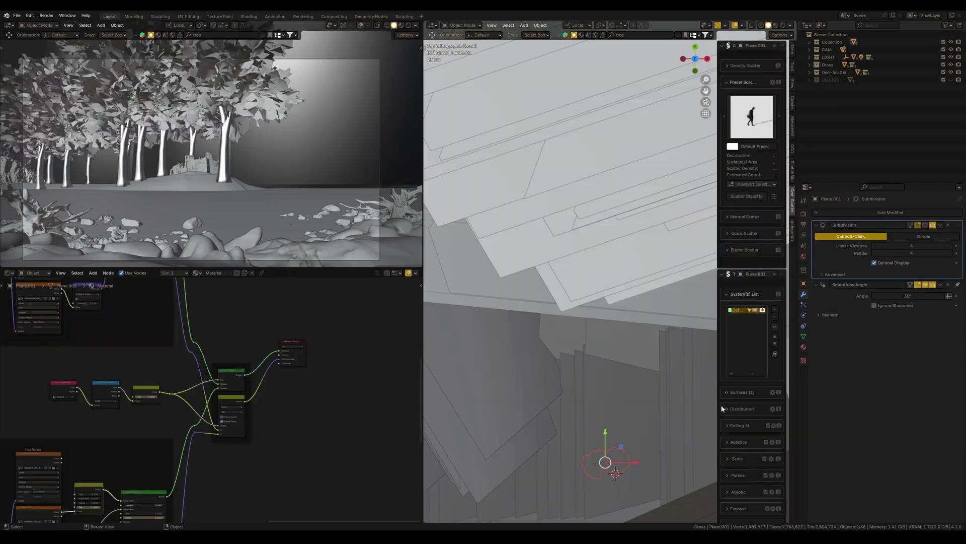
# Step: Apply the selected object's transforms and enable vertex-group culling for the scatter
pyautogui.rightClick(559, 400)
pyautogui.click(589, 460)
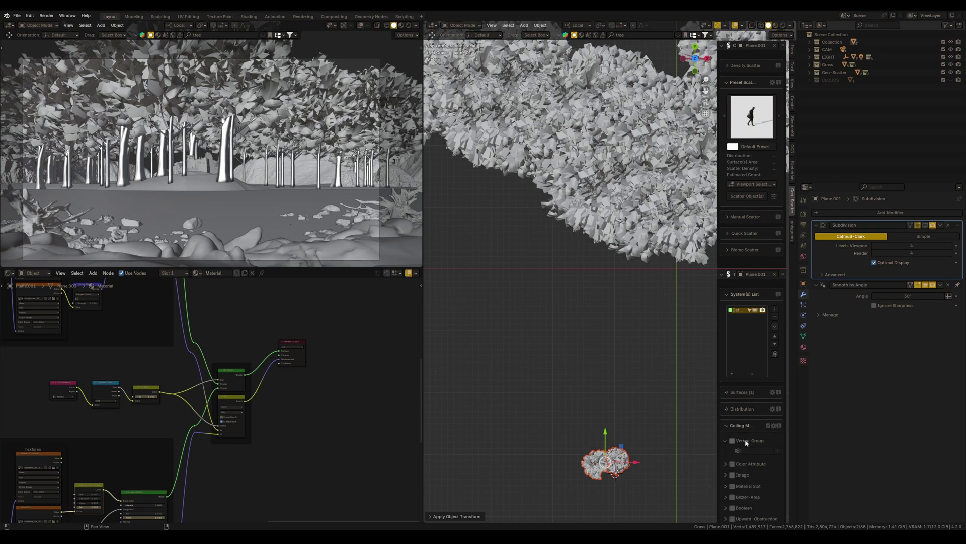
pyautogui.click(733, 440)
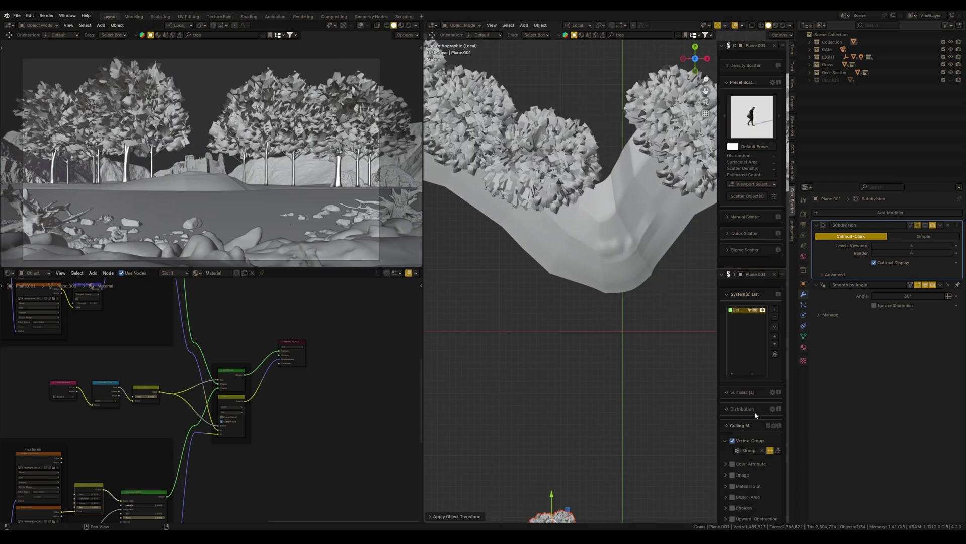
pyautogui.scroll(-5, 740, 459)
# Step: Set tree Scale Factor to 0.16, raise density, and enable random scale and rotation
pyautogui.moveTo(754, 453); pyautogui.dragTo(744, 463)
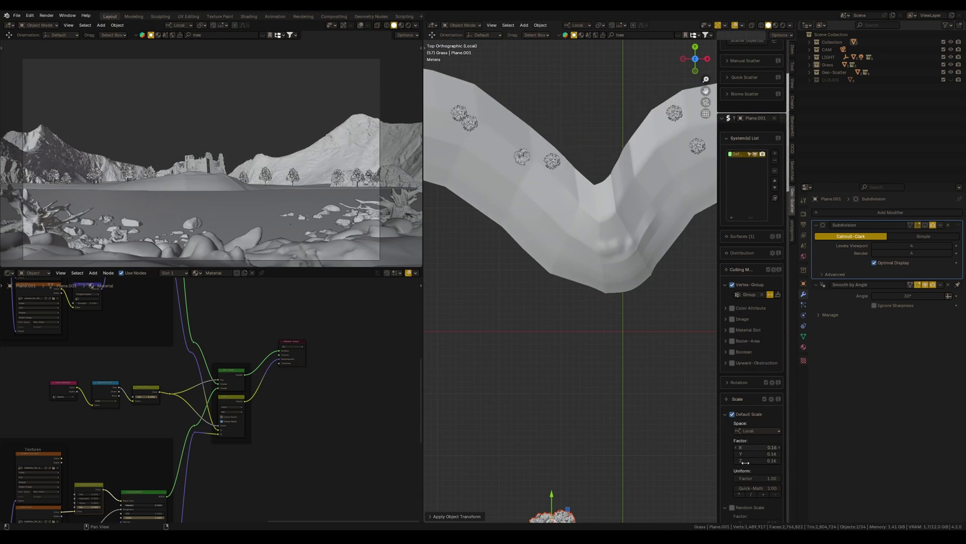
pyautogui.click(739, 255)
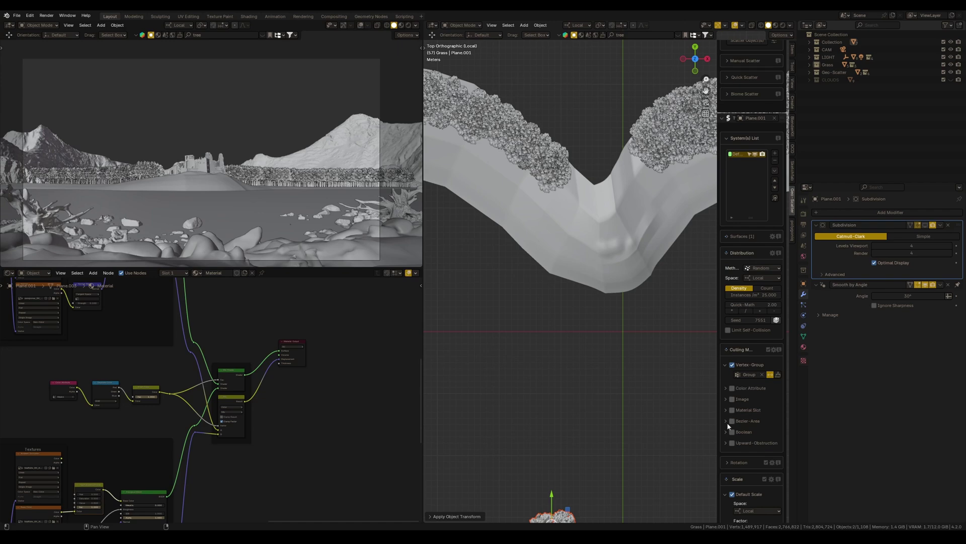
pyautogui.scroll(-5, 730, 425)
pyautogui.click(740, 277)
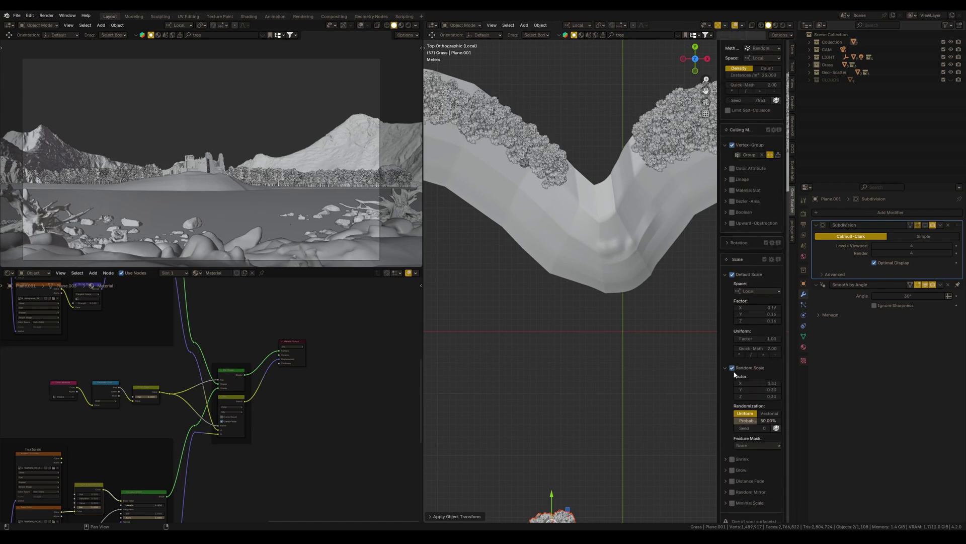
pyautogui.click(732, 355)
pyautogui.scroll(3, 758, 375)
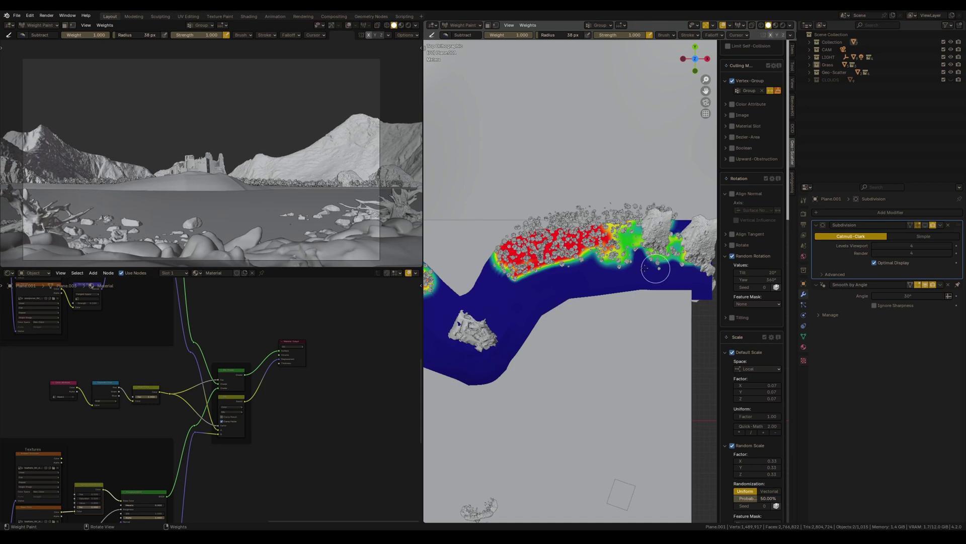
# Step: Erase trees from part of the painted area and paint patches near the castle ruin
pyautogui.moveTo(625, 263); pyautogui.dragTo(582, 241)
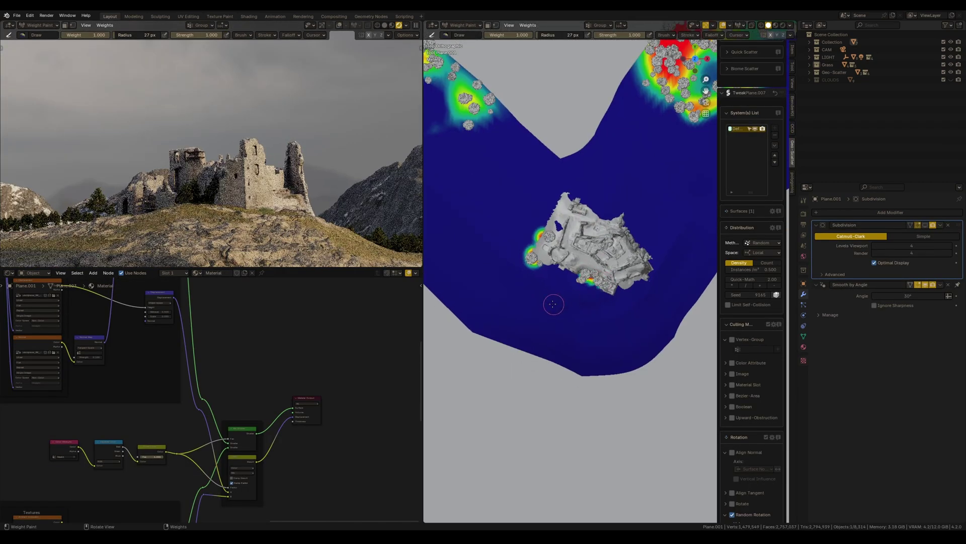
pyautogui.moveTo(550, 312)
pyautogui.mouseDown(button='middle')
pyautogui.moveTo(559, 285)
pyautogui.moveTo(539, 257)
pyautogui.mouseUp(button='middle')
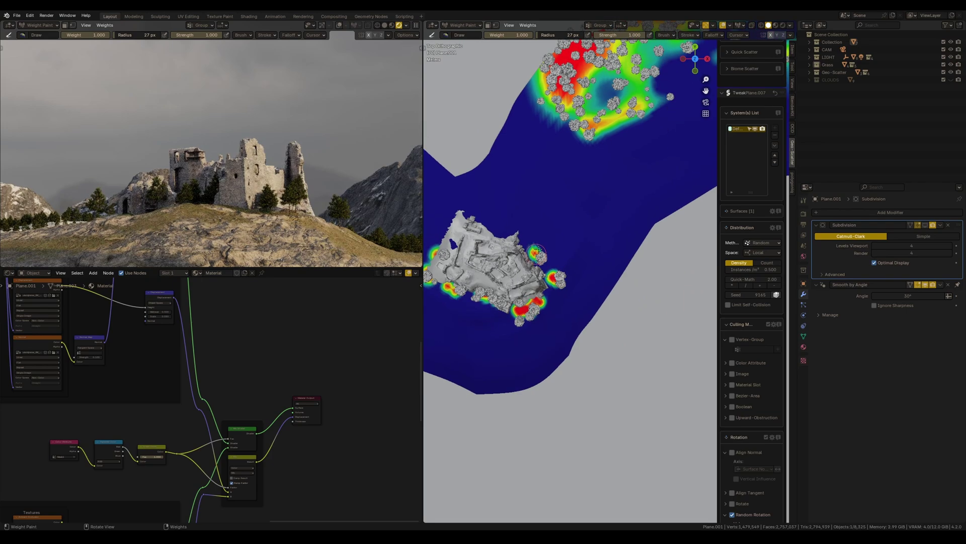
pyautogui.click(555, 253)
pyautogui.click(599, 217)
pyautogui.click(613, 201)
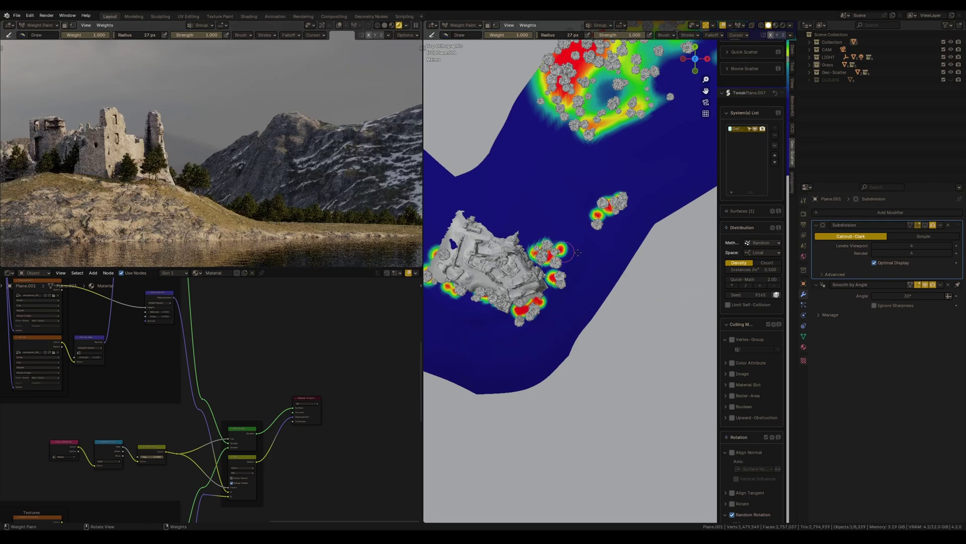
# Step: Paint more small scatter patches beside the ruin and on the slope
pyautogui.click(594, 262)
pyautogui.click(578, 287)
pyautogui.click(568, 306)
pyautogui.keyDown('shift'); pyautogui.moveTo(574, 287); pyautogui.dragTo(610, 218, button='middle'); pyautogui.keyUp('shift')
pyautogui.click(615, 217)
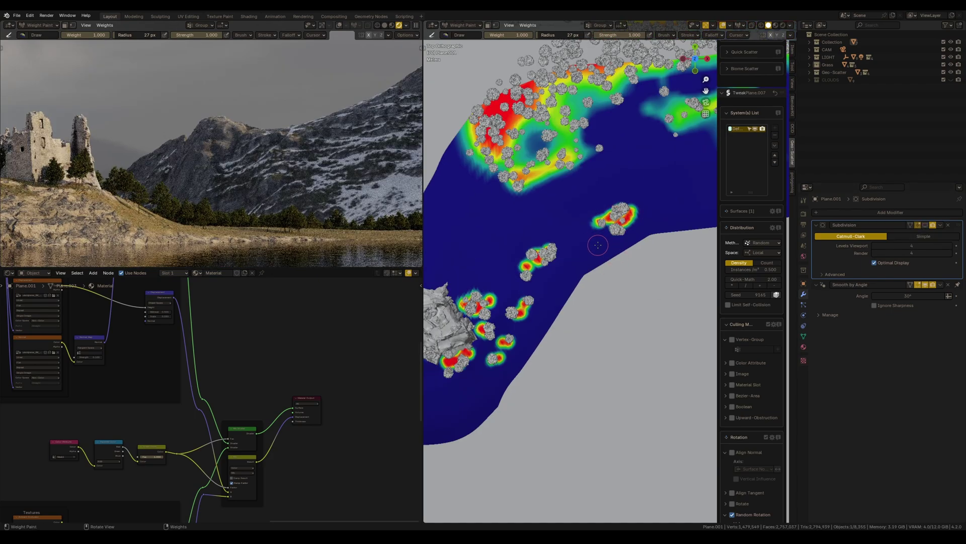
pyautogui.scroll(3, 627, 201)
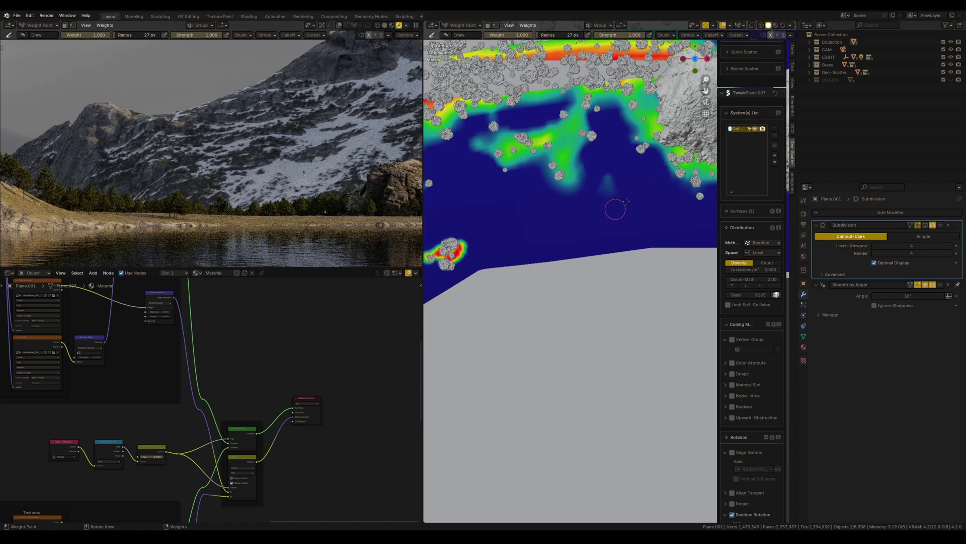
pyautogui.scroll(-3, 562, 227)
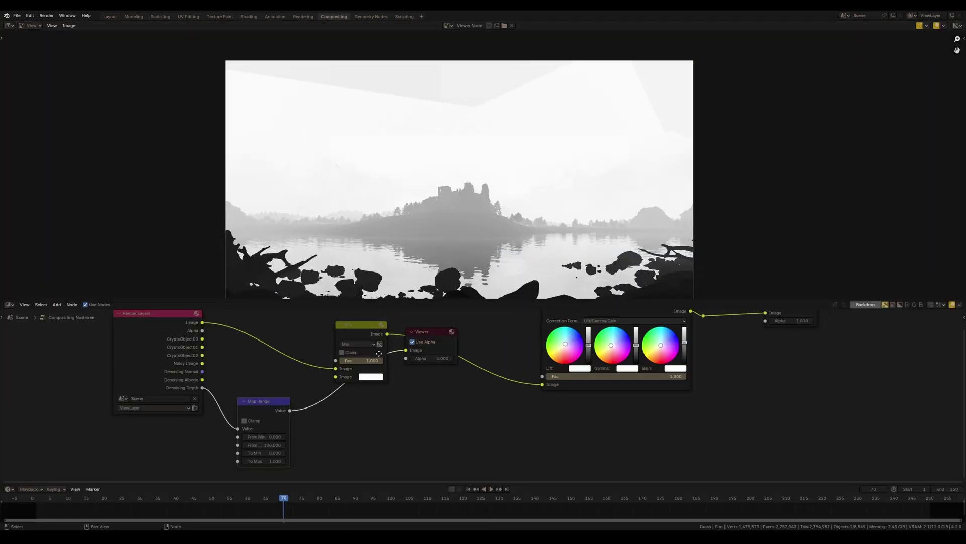
pyautogui.moveTo(423, 374); pyautogui.dragTo(334, 395, button='middle')
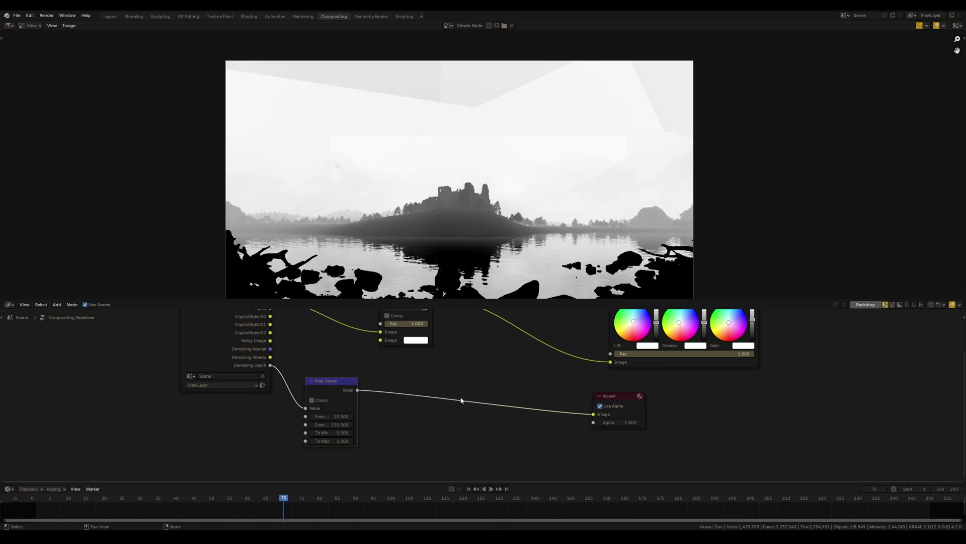
pyautogui.scroll(1, 397, 416)
# Step: Switch the Image Editor to Mask mode and shape mask points along the horizon
pyautogui.click(36, 61)
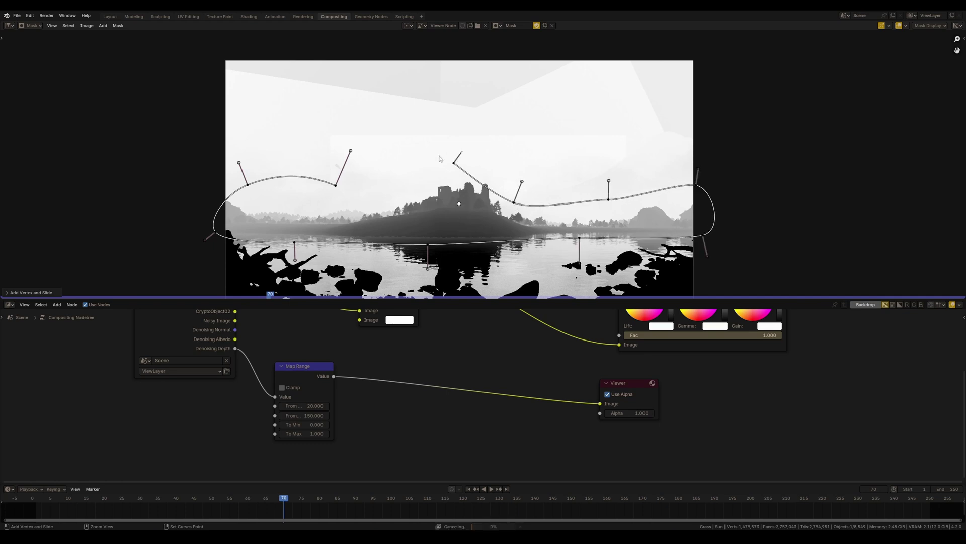
pyautogui.click(521, 195)
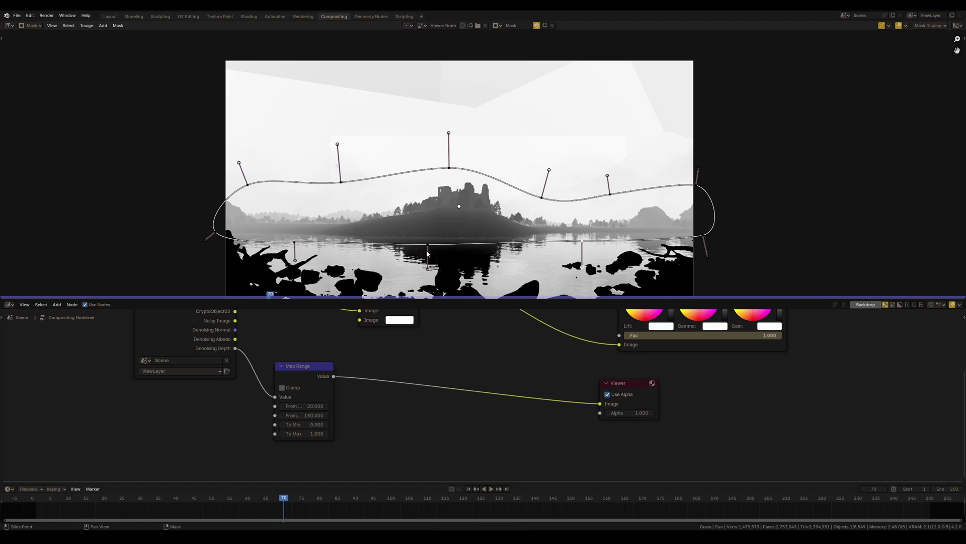
pyautogui.press('a')
# Step: Add a Mask node to the compositor
pyautogui.hotkey('shift', 'a')
pyautogui.click(453, 419)
pyautogui.hotkey('shift', 'a')
pyautogui.write('al')
# Step: Add an Alpha Over node joining Map Range and Mask, with a black background
pyautogui.press('Return')
pyautogui.click(423, 385)
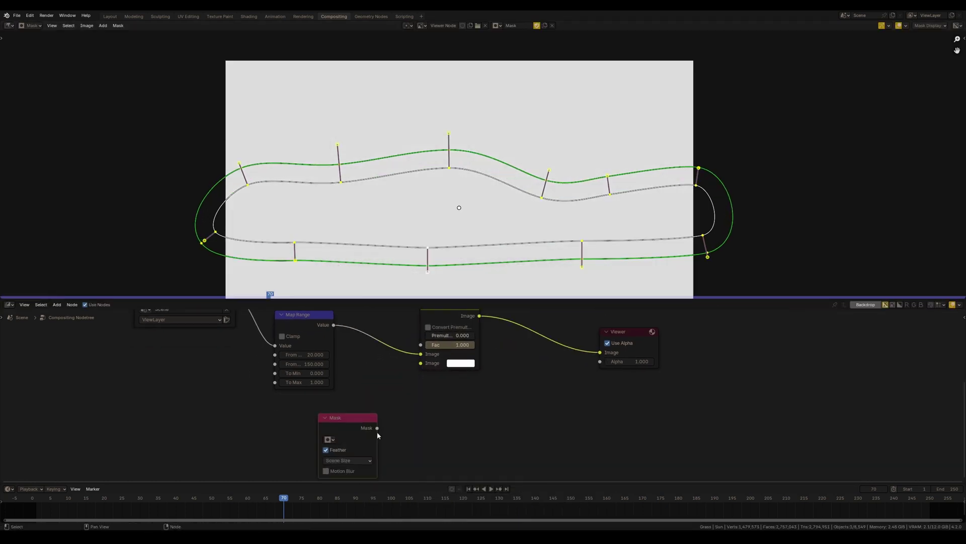
pyautogui.moveTo(378, 427); pyautogui.dragTo(420, 363)
pyautogui.click(460, 353)
pyautogui.press('Escape')
pyautogui.click(460, 353)
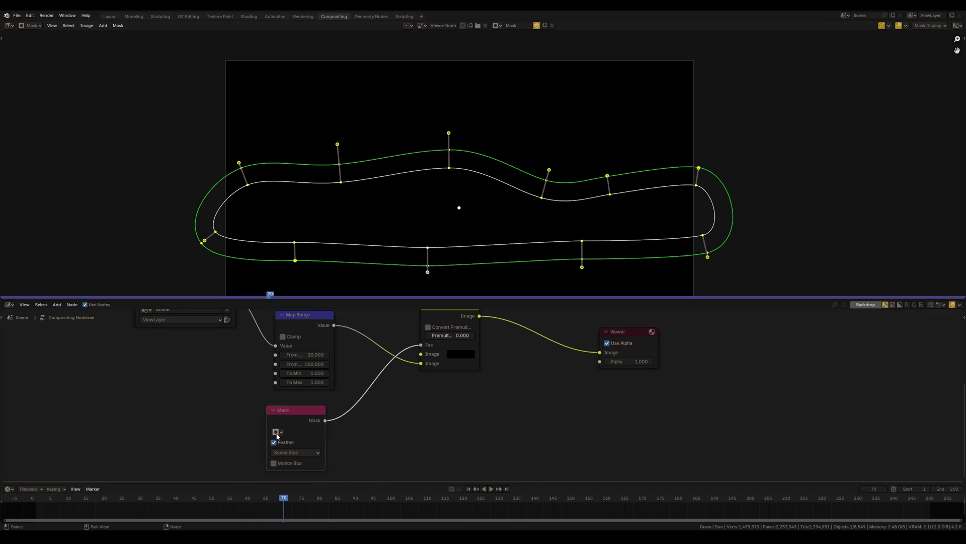
pyautogui.moveTo(347, 417); pyautogui.dragTo(306, 423)
# Step: Feed the masked depth output into the Screen node's factor
pyautogui.moveTo(427, 365); pyautogui.dragTo(529, 340, button='middle')
pyautogui.keyDown('ctrl'); pyautogui.keyDown('shift'); pyautogui.click(483, 330); pyautogui.keyUp('shift'); pyautogui.keyUp('ctrl')
pyautogui.moveTo(312, 379); pyautogui.dragTo(437, 353, button='middle')
pyautogui.moveTo(321, 355)
pyautogui.mouseDown()
pyautogui.moveTo(323, 346)
pyautogui.moveTo(321, 359)
pyautogui.mouseUp()
pyautogui.scroll(-2, 355, 392)
pyautogui.moveTo(356, 393); pyautogui.dragTo(332, 423, button='middle')
pyautogui.scroll(2, 362, 378)
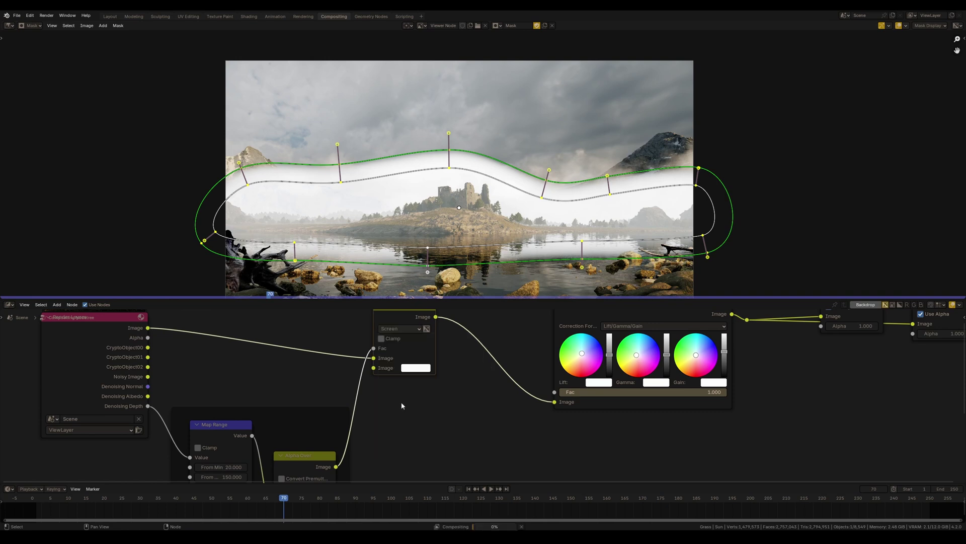
pyautogui.scroll(3, 377, 378)
# Step: Preview the fog mask and full composite, and swap the Screen node's inputs
pyautogui.click(413, 383)
pyautogui.scroll(-2, 363, 393)
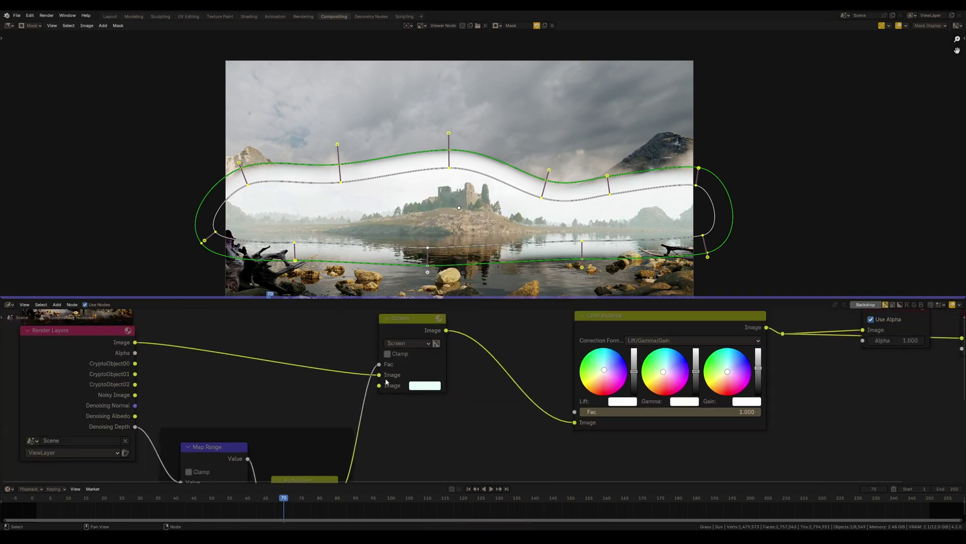
pyautogui.scroll(-2, 362, 407)
pyautogui.moveTo(362, 445); pyautogui.dragTo(357, 423, button='middle')
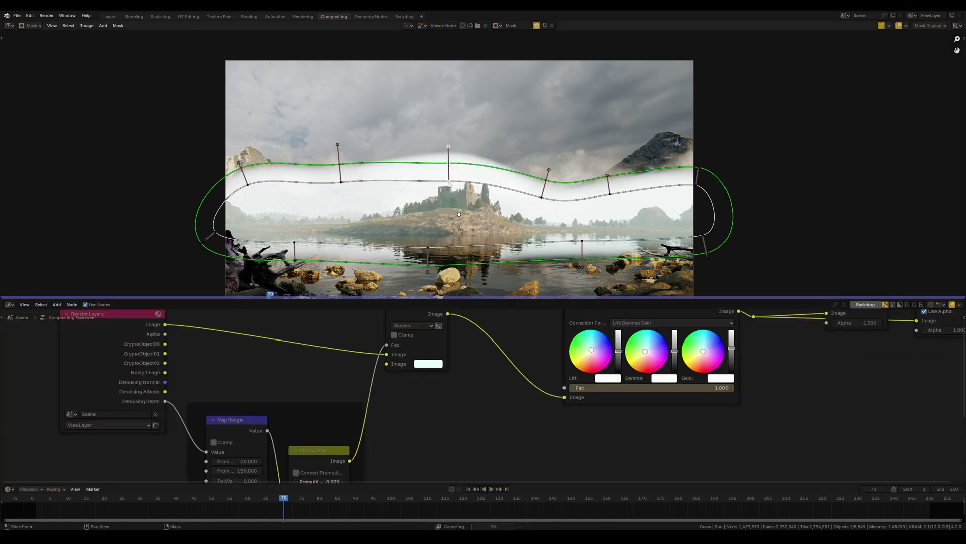
pyautogui.click(428, 363)
pyautogui.press('Escape')
pyautogui.scroll(2, 394, 378)
pyautogui.keyDown('ctrl'); pyautogui.keyDown('shift'); pyautogui.click(419, 365); pyautogui.keyUp('shift'); pyautogui.keyUp('ctrl')
pyautogui.moveTo(419, 365); pyautogui.dragTo(400, 372, button='middle')
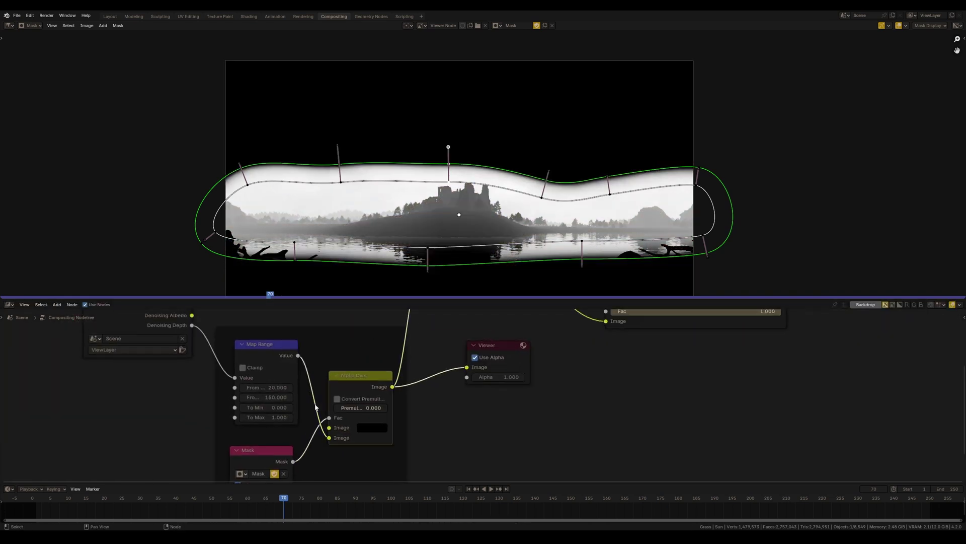
pyautogui.moveTo(323, 399); pyautogui.dragTo(227, 423, button='middle')
pyautogui.keyDown('ctrl'); pyautogui.keyDown('shift'); pyautogui.click(362, 376); pyautogui.keyUp('shift'); pyautogui.keyUp('ctrl')
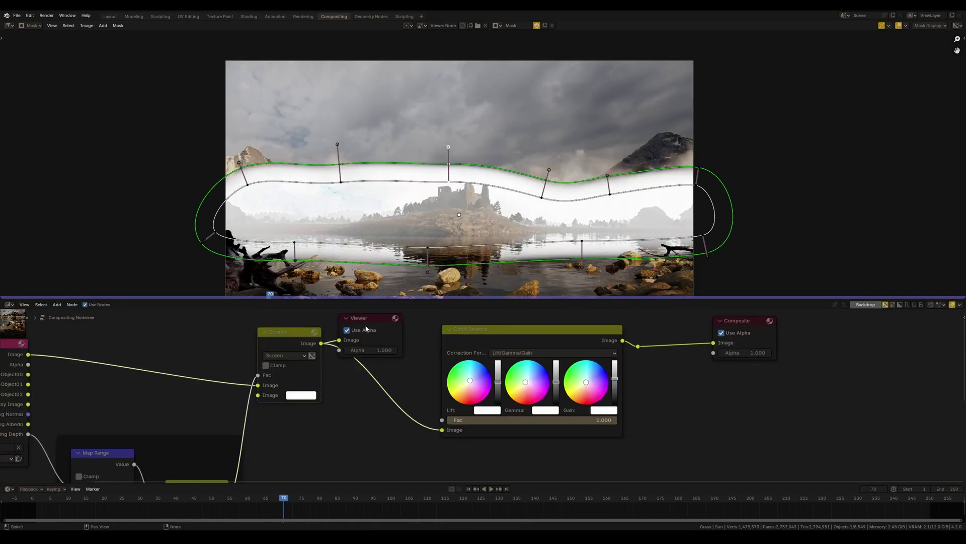
pyautogui.moveTo(378, 393); pyautogui.dragTo(328, 373, button='middle')
pyautogui.hotkey('alt', 's')
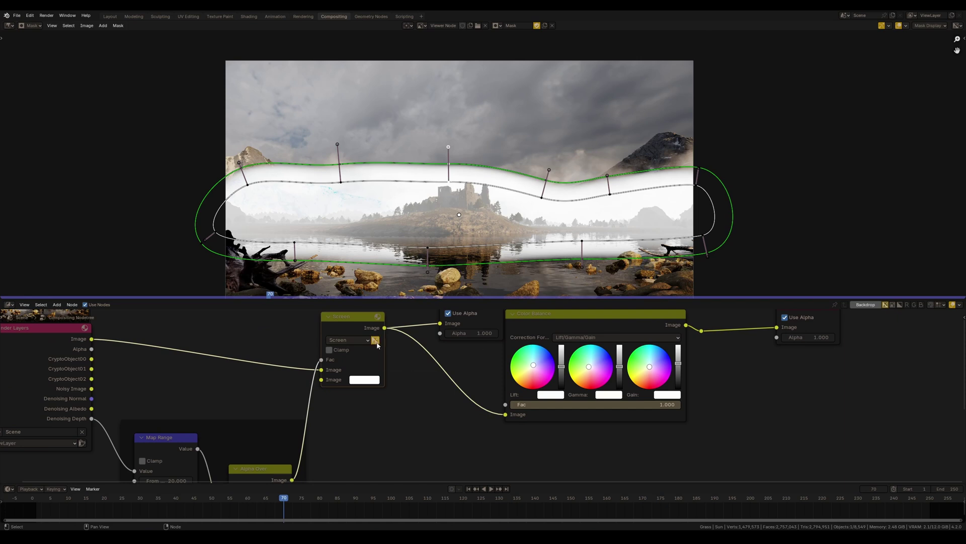
# Step: Tint the fog a dim bluish grey and set the Map Range From Min to 5
pyautogui.click(365, 380)
pyautogui.press('Escape')
pyautogui.scroll(2, 361, 355)
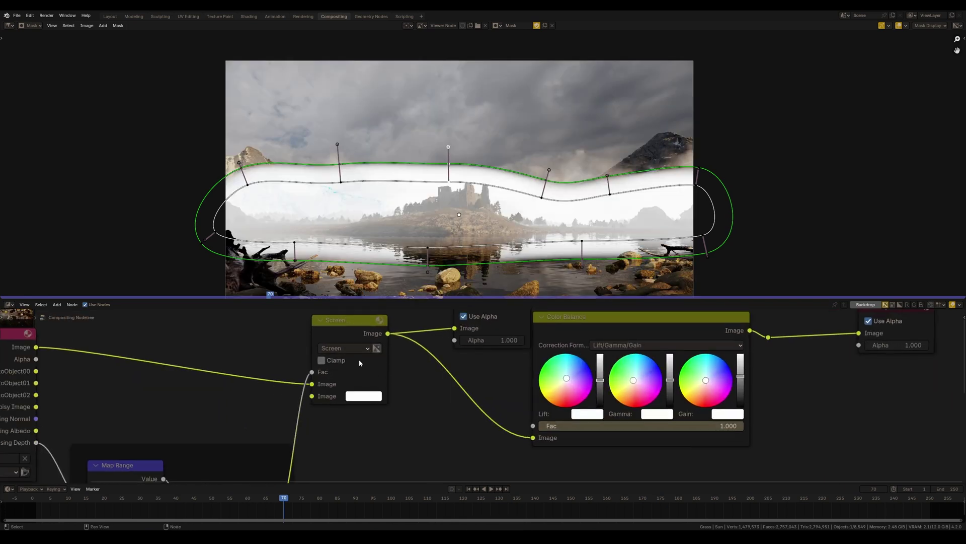
pyautogui.click(363, 395)
pyautogui.moveTo(456, 234); pyautogui.dragTo(456, 281)
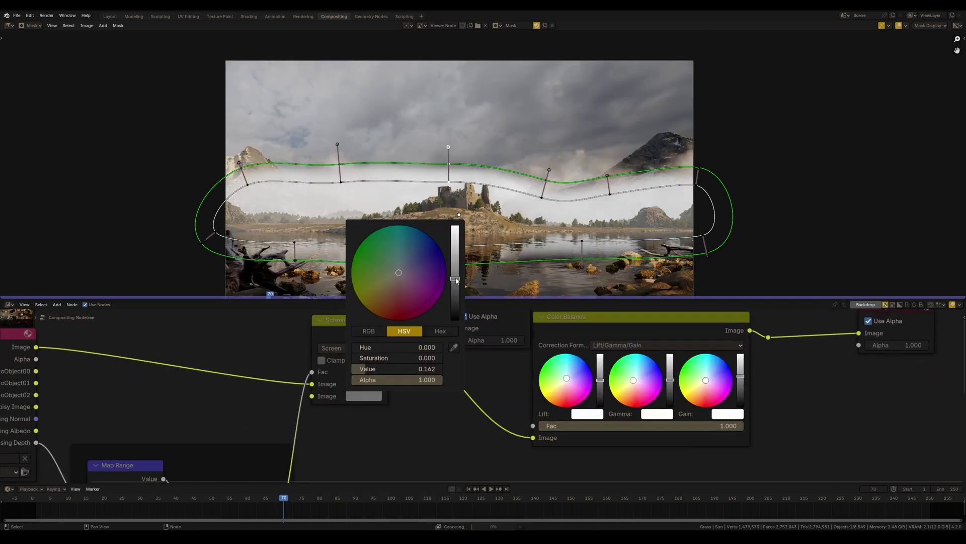
pyautogui.press('Escape')
pyautogui.moveTo(455, 340); pyautogui.dragTo(580, 278, button='middle')
pyautogui.write('5')
pyautogui.press('Tab')
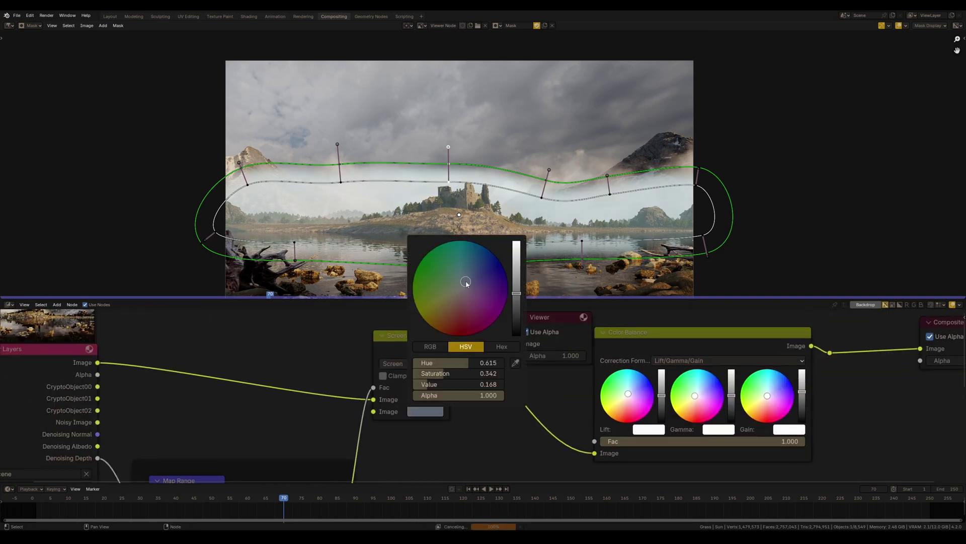
pyautogui.moveTo(466, 281); pyautogui.dragTo(465, 277)
pyautogui.press('Escape')
pyautogui.scroll(2, 483, 393)
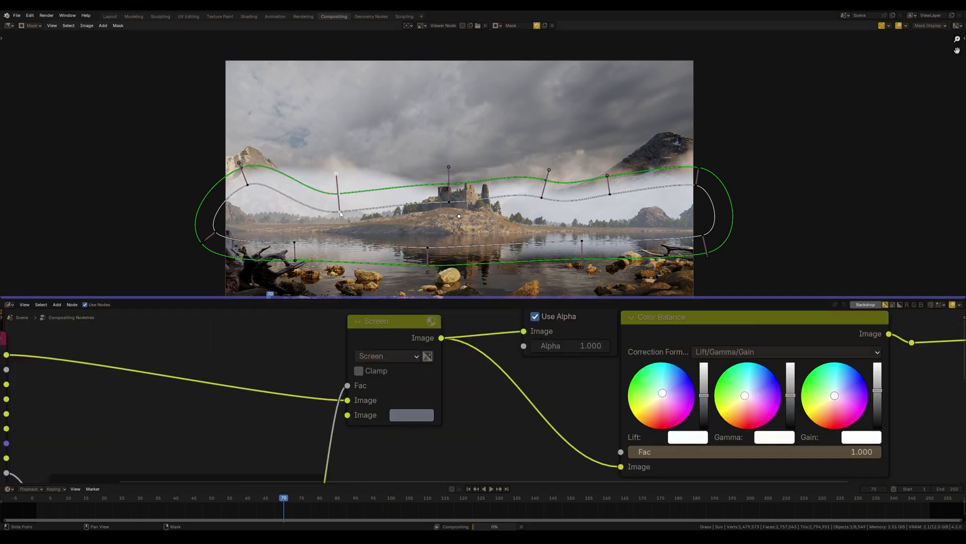
# Step: Raise the mask's top edge across the horizon above the castle
pyautogui.moveTo(238, 206); pyautogui.dragTo(241, 191)
pyautogui.moveTo(337, 179); pyautogui.dragTo(334, 174)
pyautogui.moveTo(449, 168); pyautogui.dragTo(449, 163)
pyautogui.moveTo(549, 172); pyautogui.dragTo(551, 159)
pyautogui.moveTo(609, 175); pyautogui.dragTo(613, 166)
pyautogui.moveTo(696, 187); pyautogui.dragTo(699, 194)
pyautogui.scroll(-2, 412, 424)
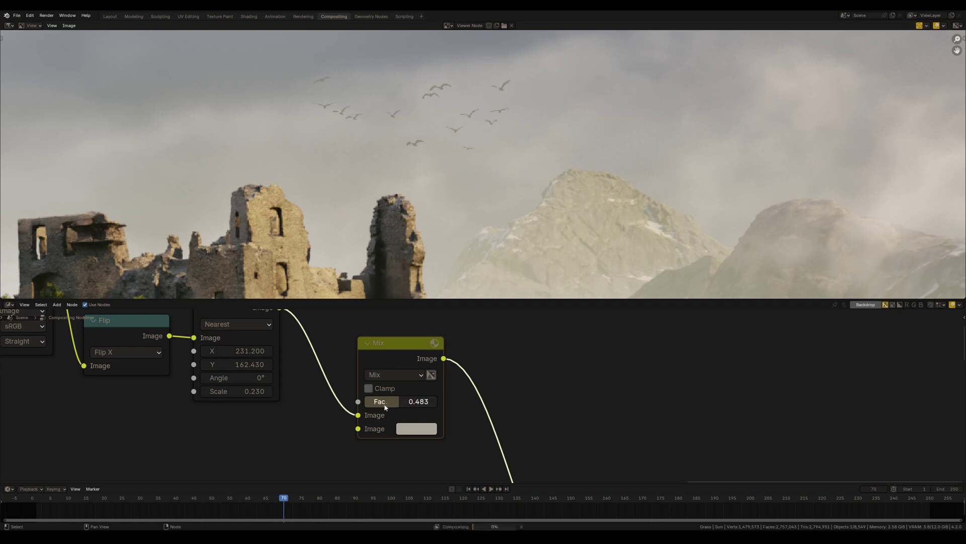
# Step: Lower the birds' Mix node factor to about 0.34
pyautogui.moveTo(380, 403); pyautogui.dragTo(366, 409)
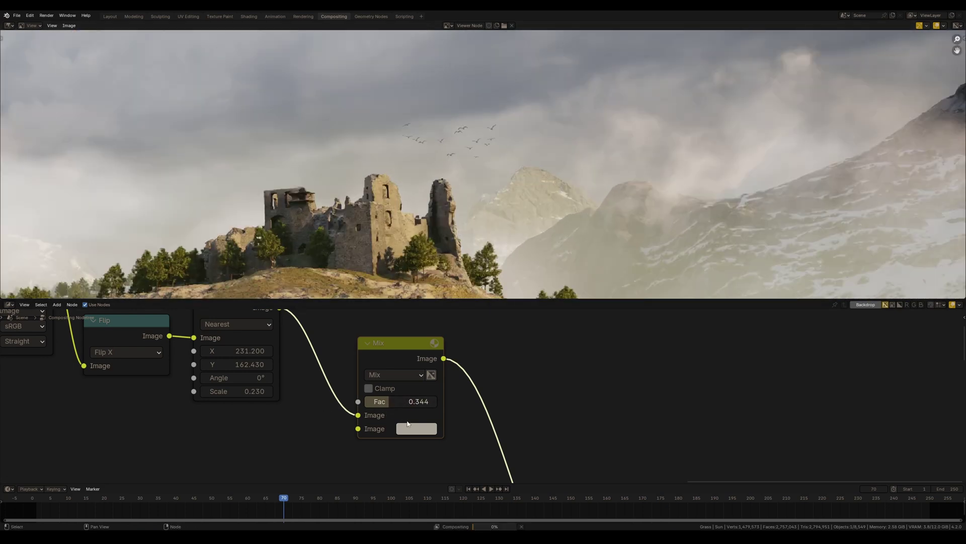